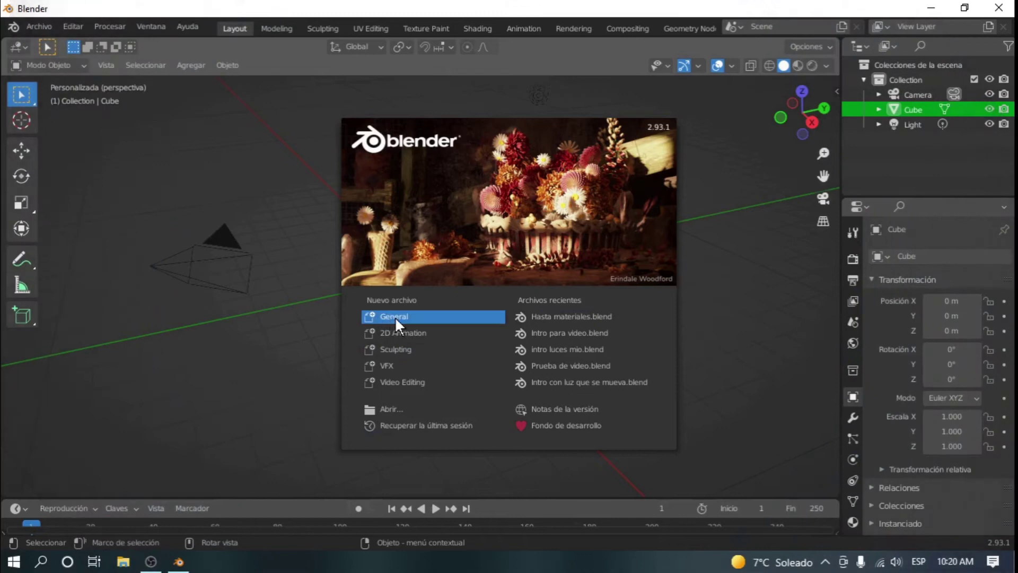
- Close the splash screen and delete the default cube
click(394, 316)
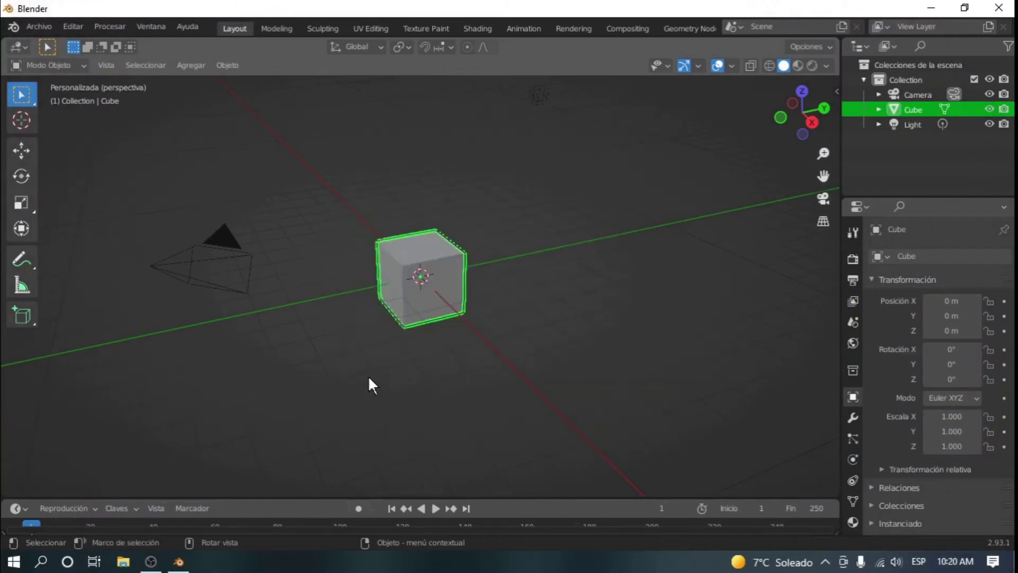
right_click(399, 256)
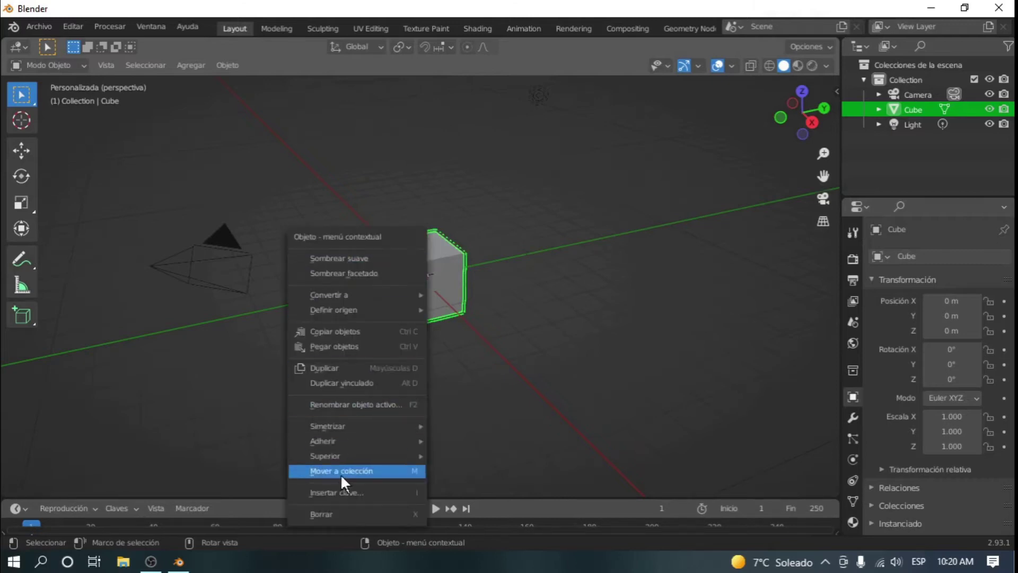
click(337, 510)
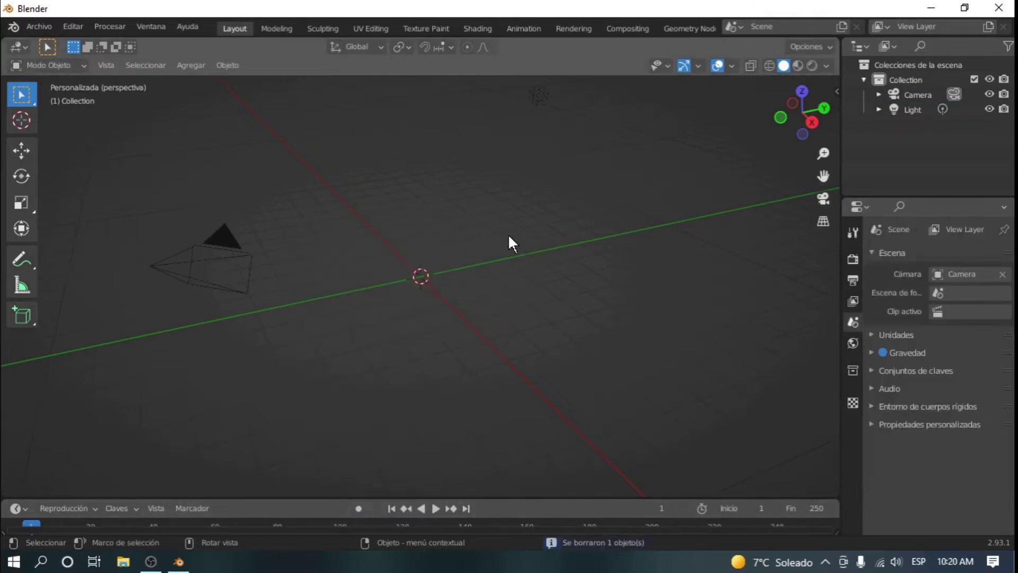
- Select the scene's light and delete it
click(536, 95)
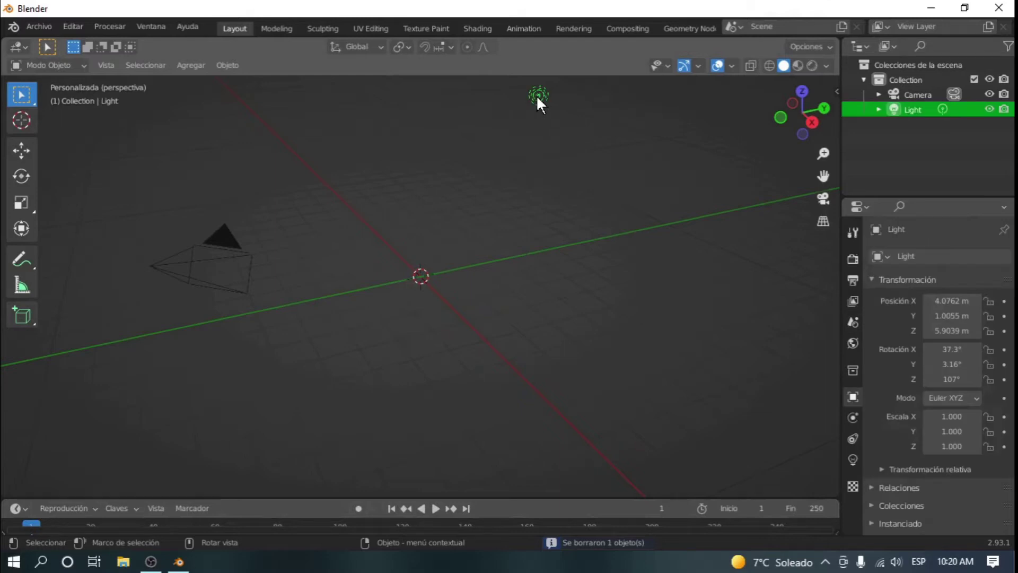
right_click(536, 94)
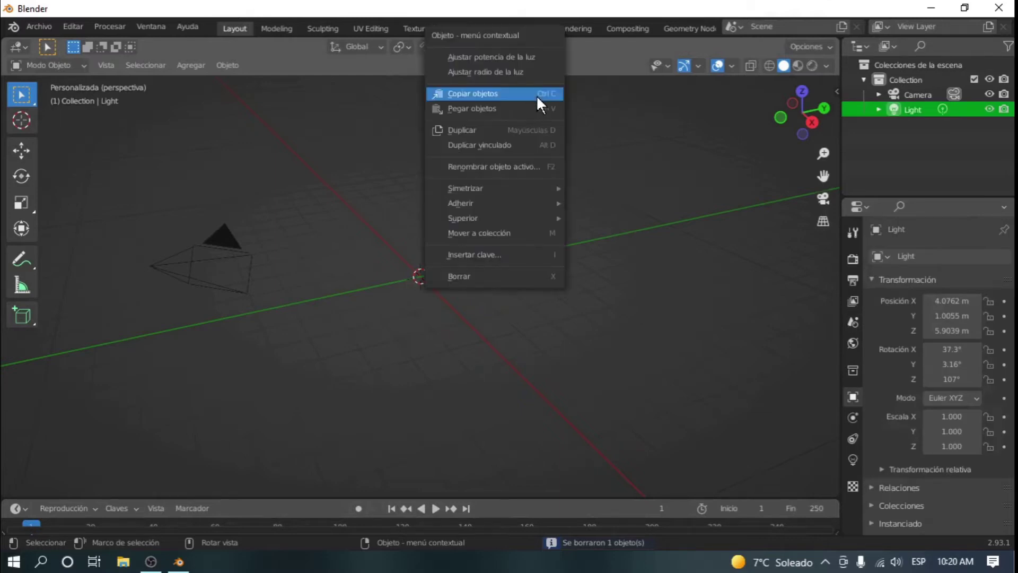
click(466, 275)
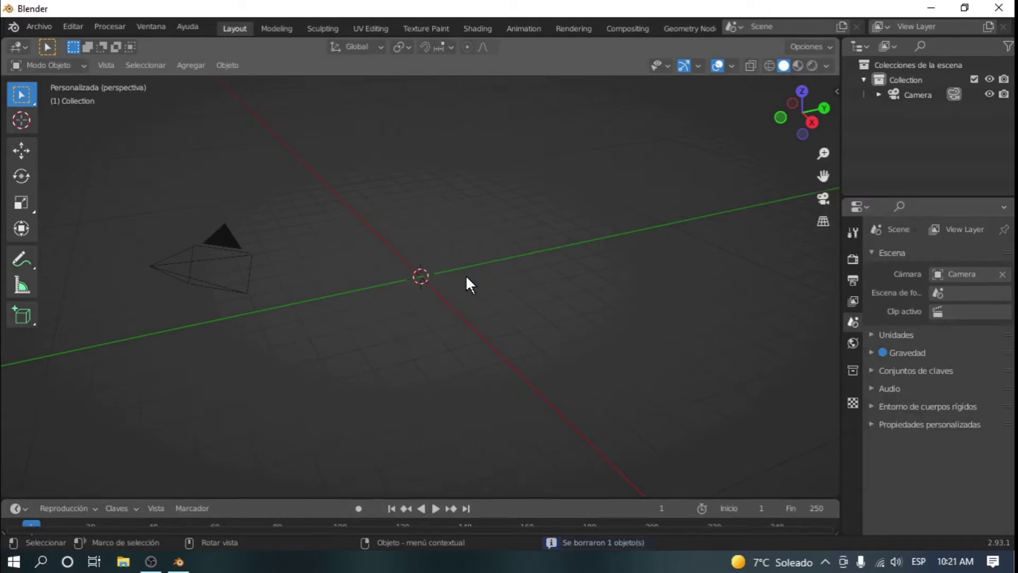
- Add a Text object with X rotation 90° and view it through the camera
click(189, 63)
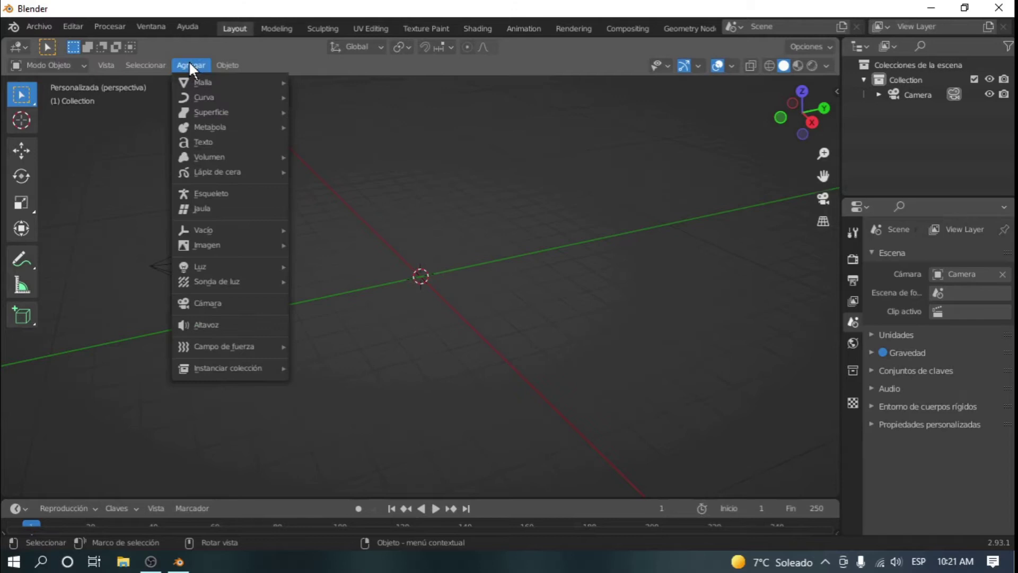
click(199, 144)
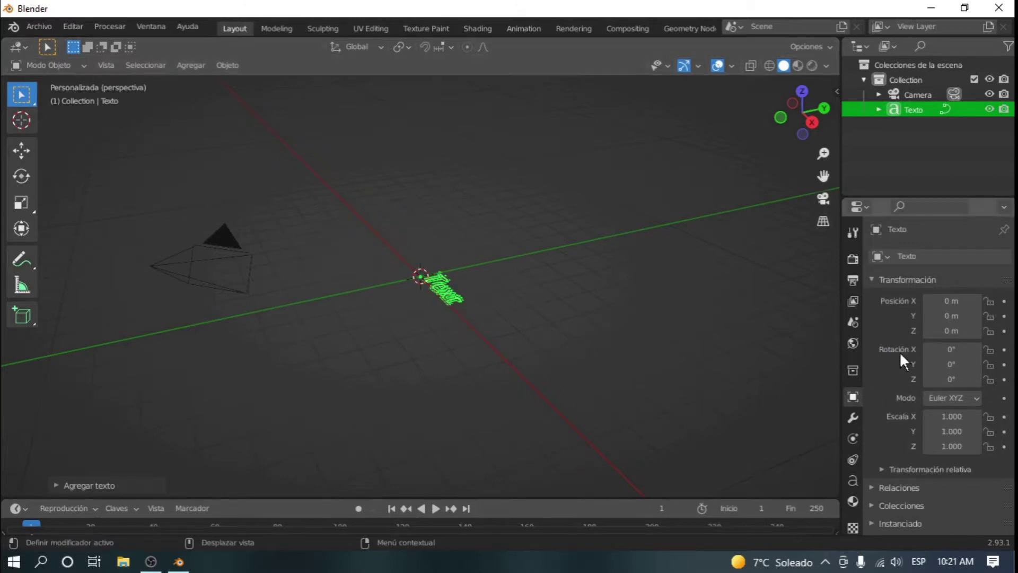
click(933, 349)
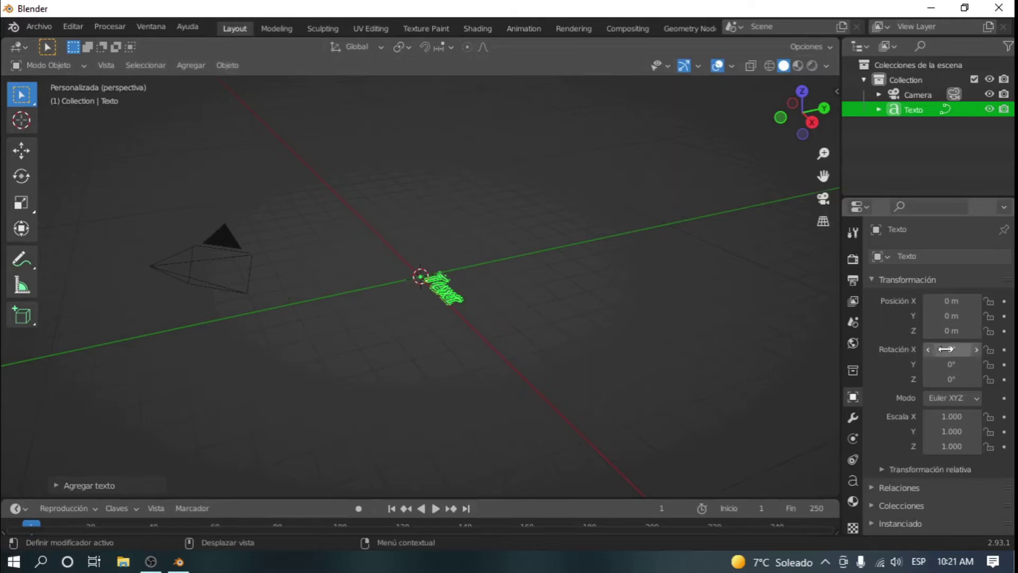
key(Home)
text(90)
key(Return)
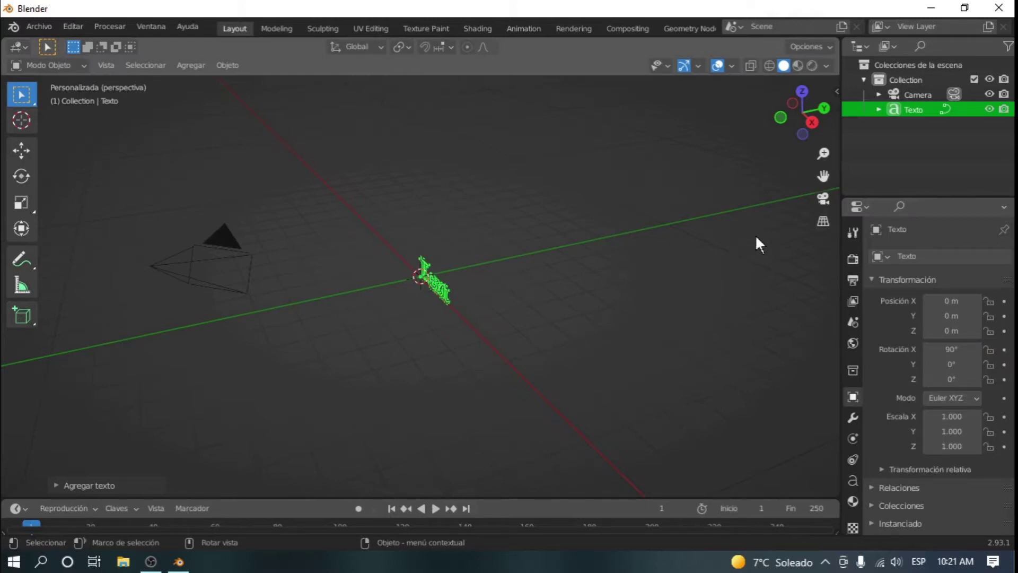
click(822, 197)
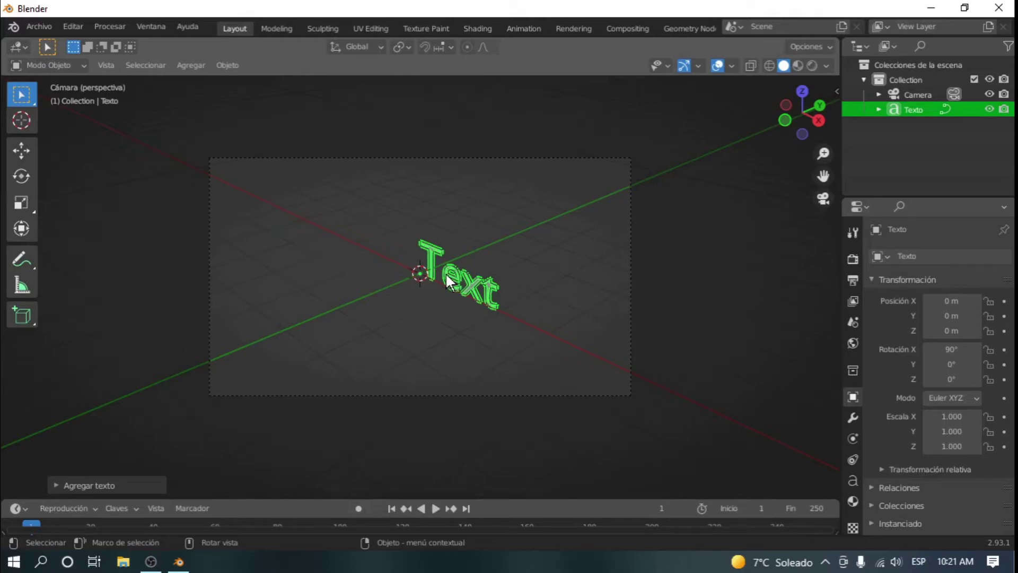
- Set the text's horizontal alignment to Centro
click(853, 479)
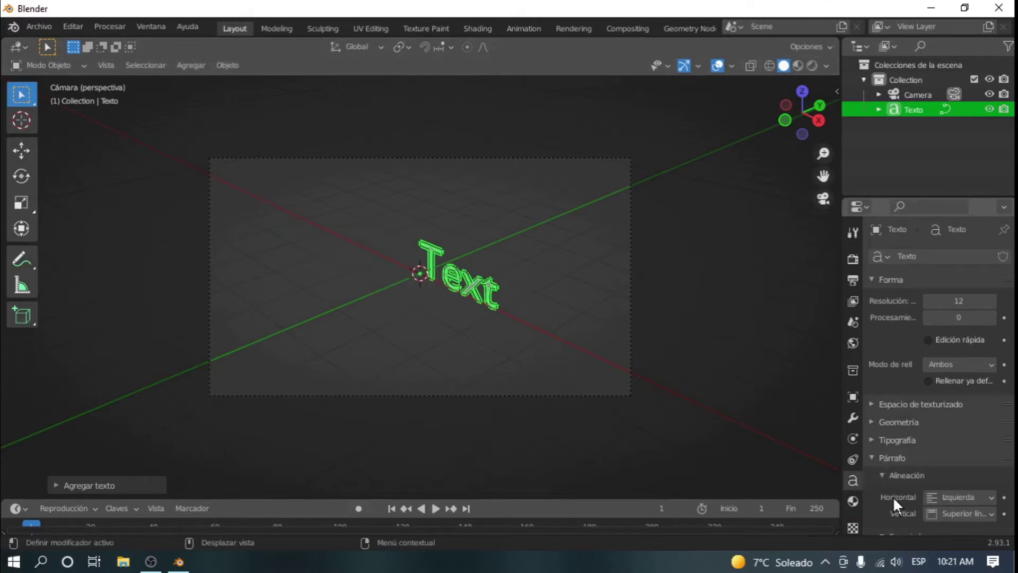
click(952, 496)
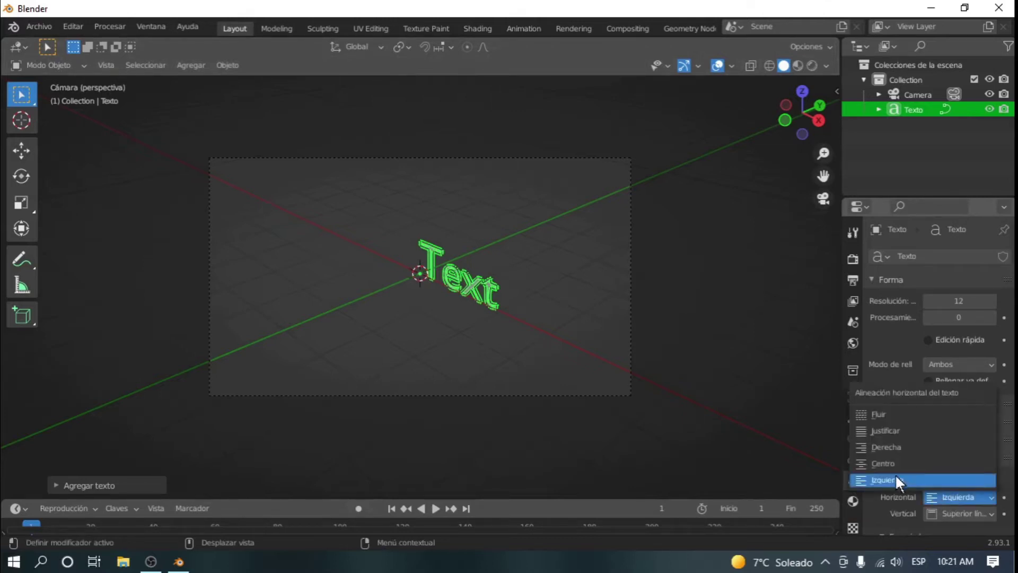
click(883, 461)
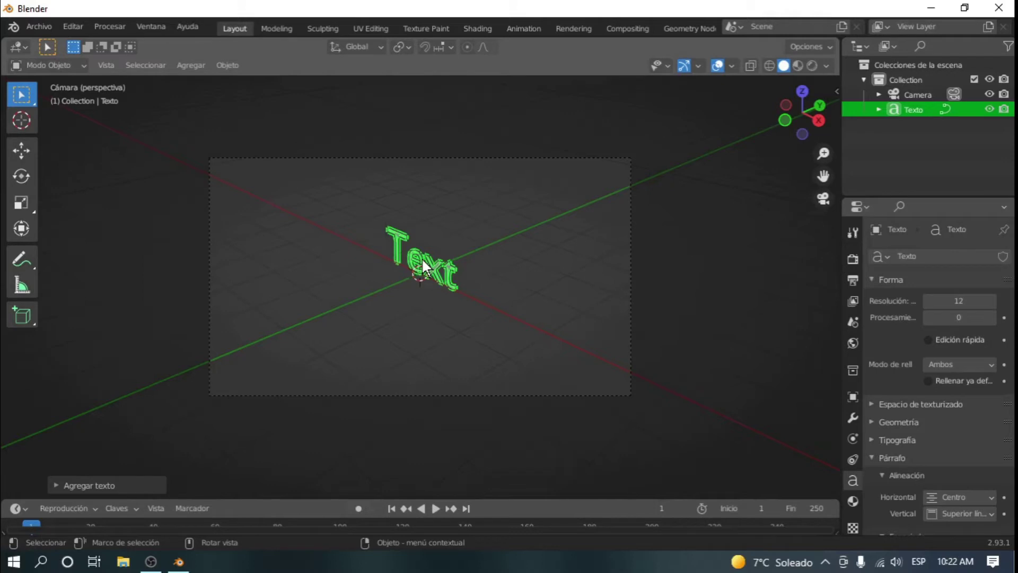
- Rotate the text about Z to face the camera, then enter Edit Mode
click(17, 170)
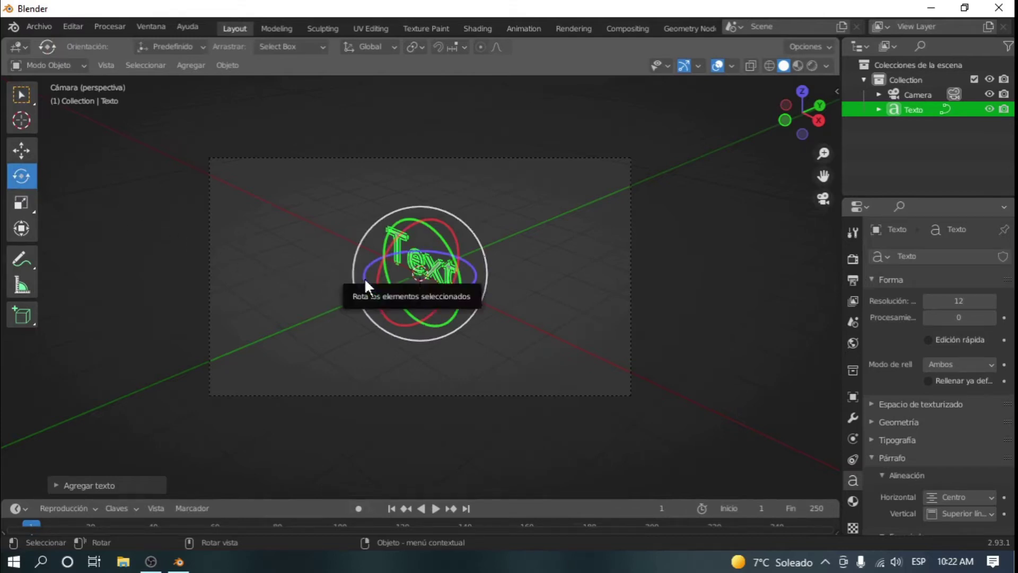
drag(366, 278, 401, 293)
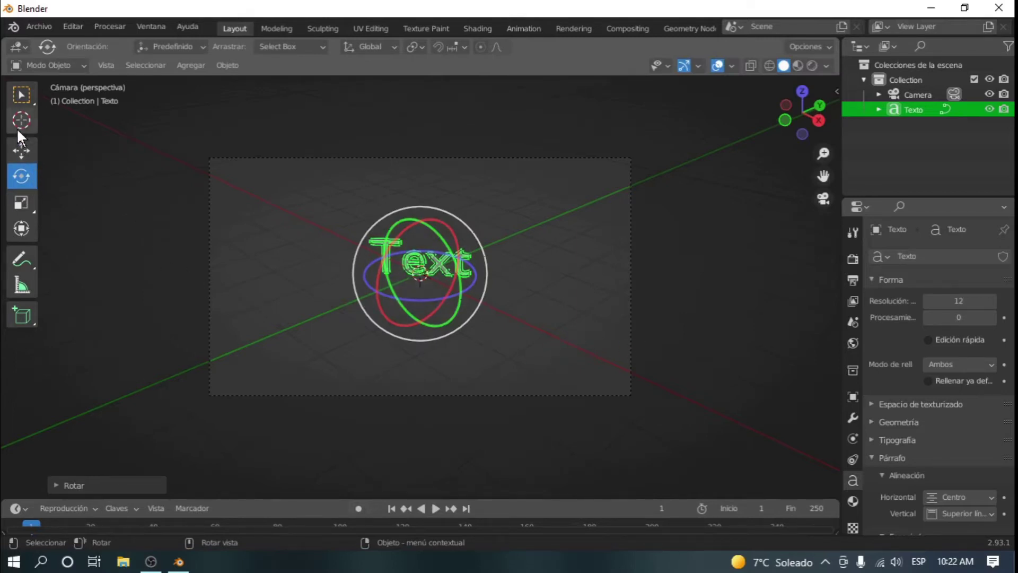
click(20, 94)
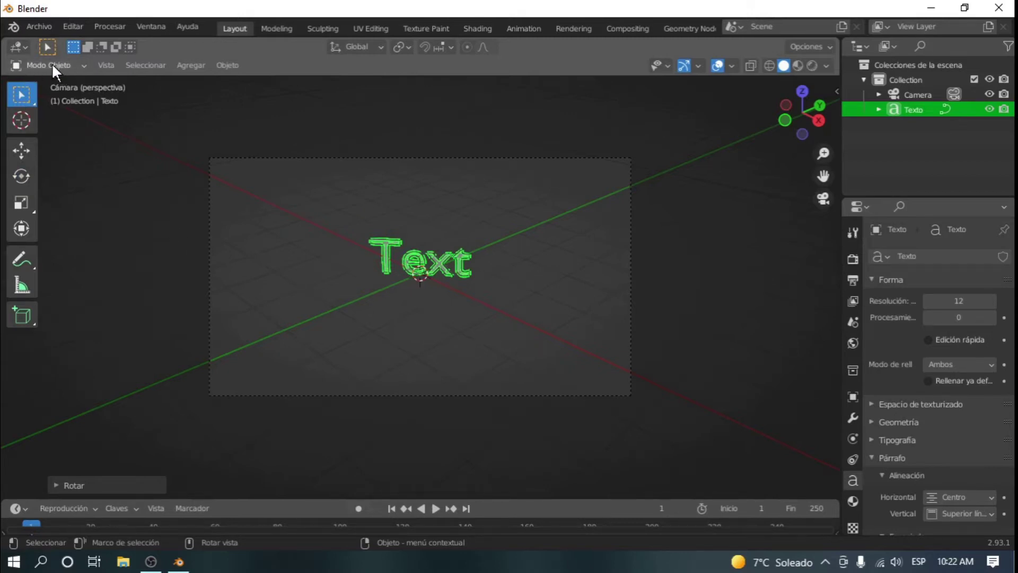
click(80, 63)
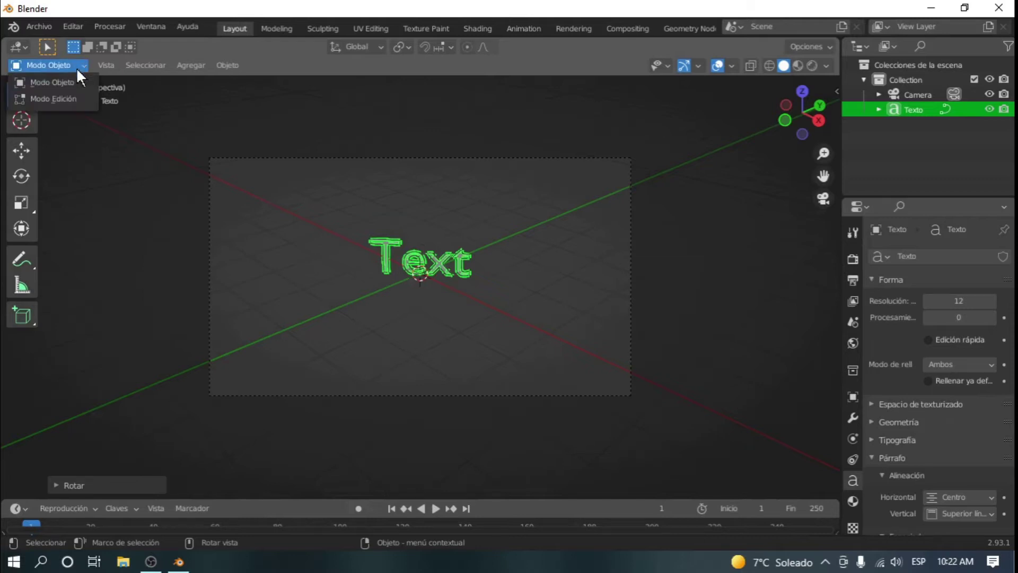
click(39, 97)
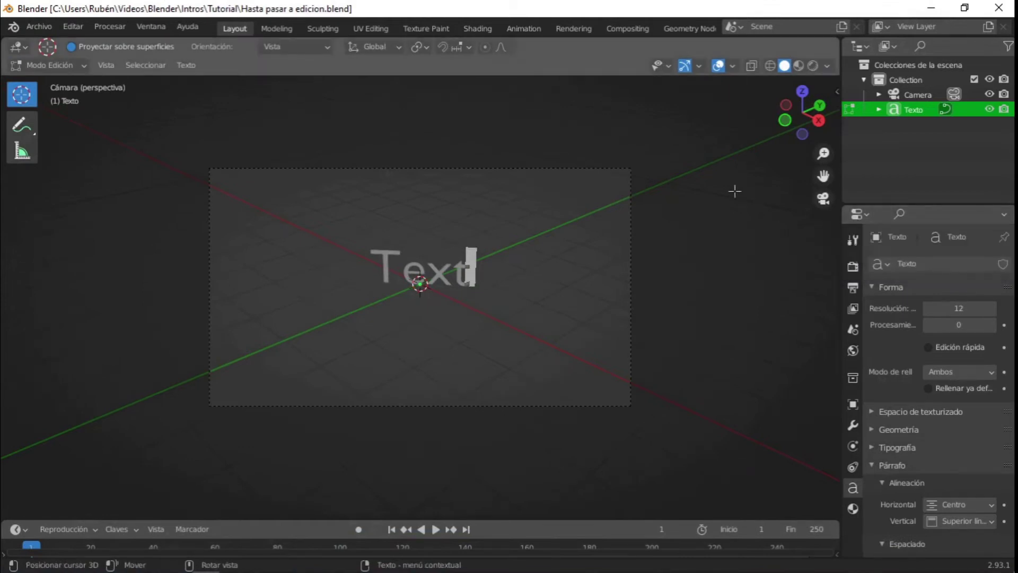
- Replace the default word with INTRO
key(BackSpace)
key(BackSpace)
key(BackSpace)
key(BackSpace)
text(INT)
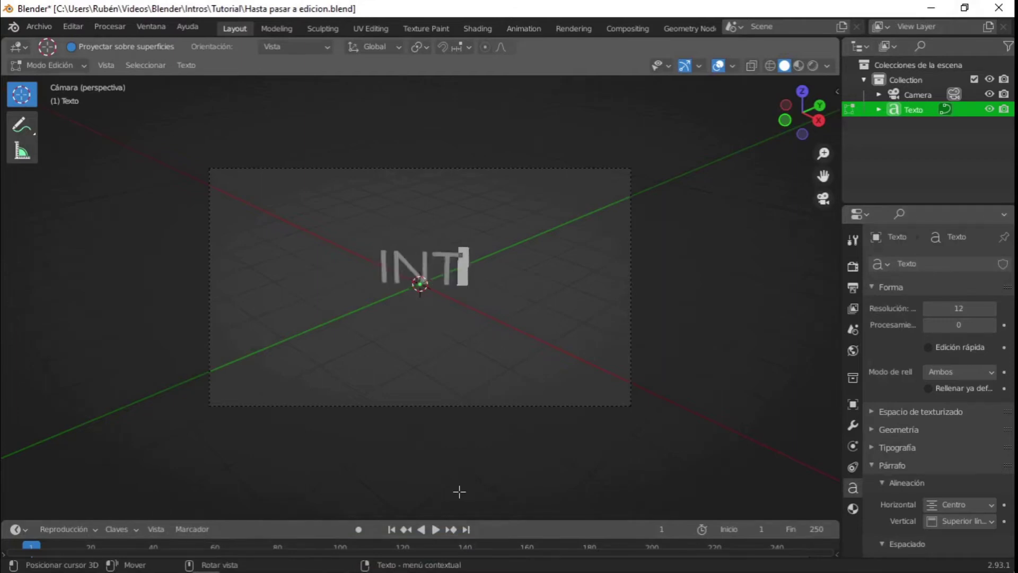
text(RO)
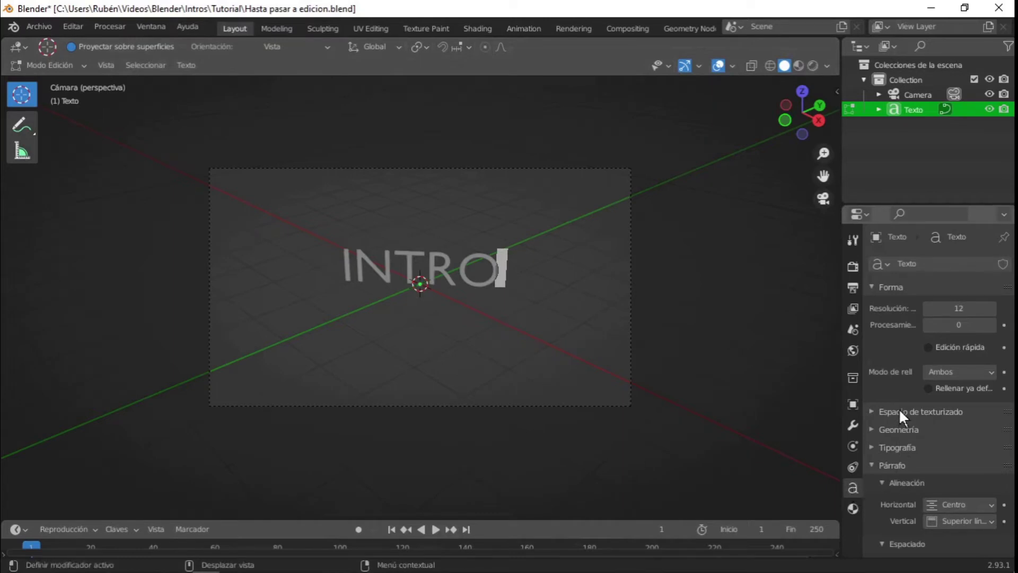
- Give the INTRO letters a slight offset and a 0.15 m extrusion
click(871, 429)
drag(954, 450, 957, 450)
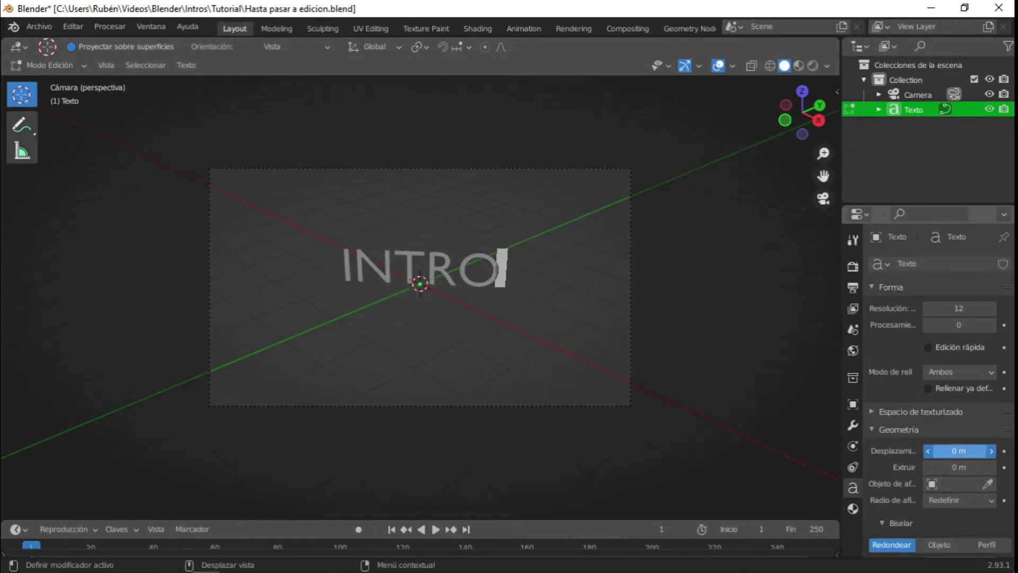
mouse_move(958, 451)
mouse_down()
mouse_move(970, 451)
mouse_move(958, 451)
mouse_up()
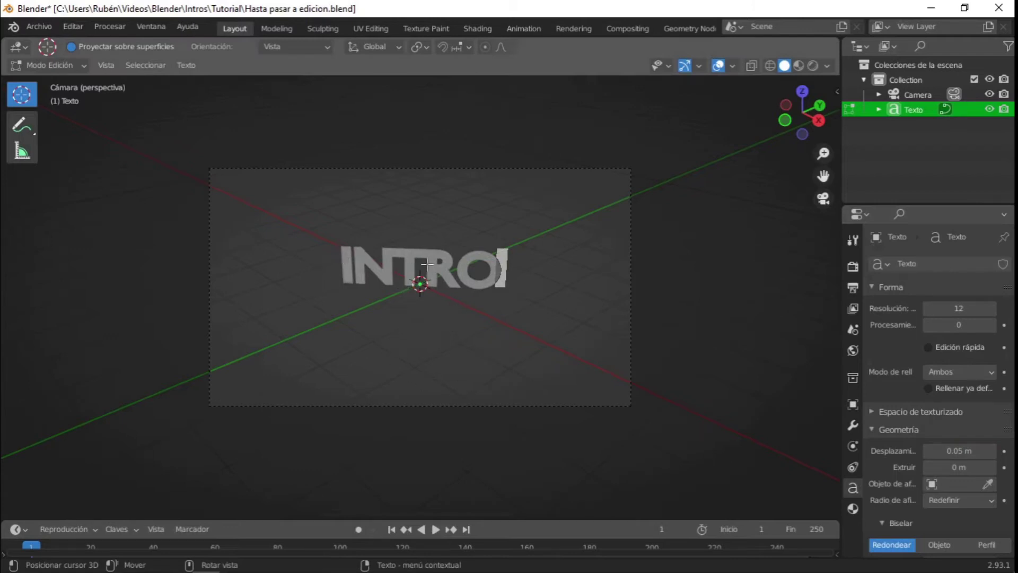
click(930, 467)
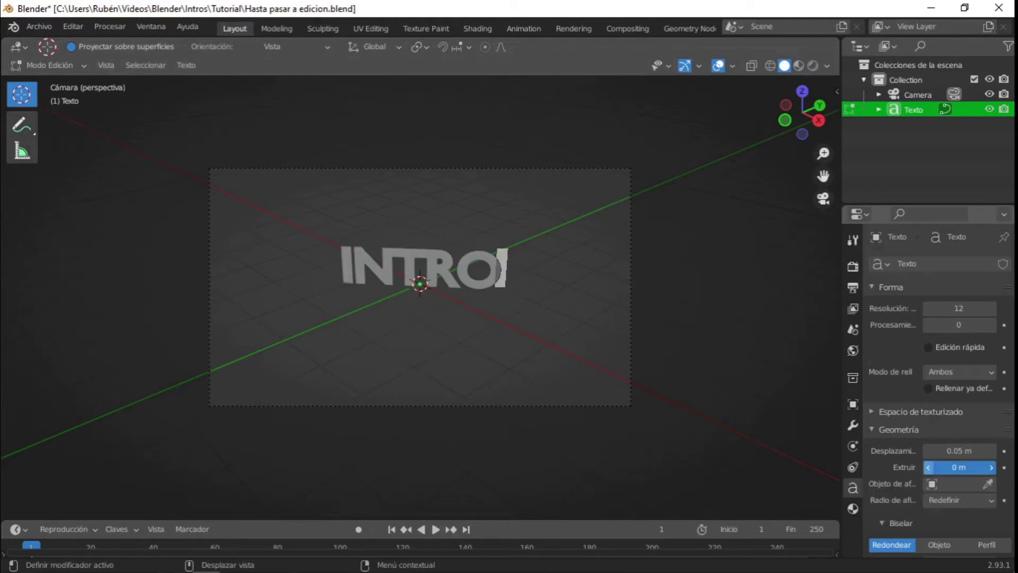
drag(930, 466, 952, 467)
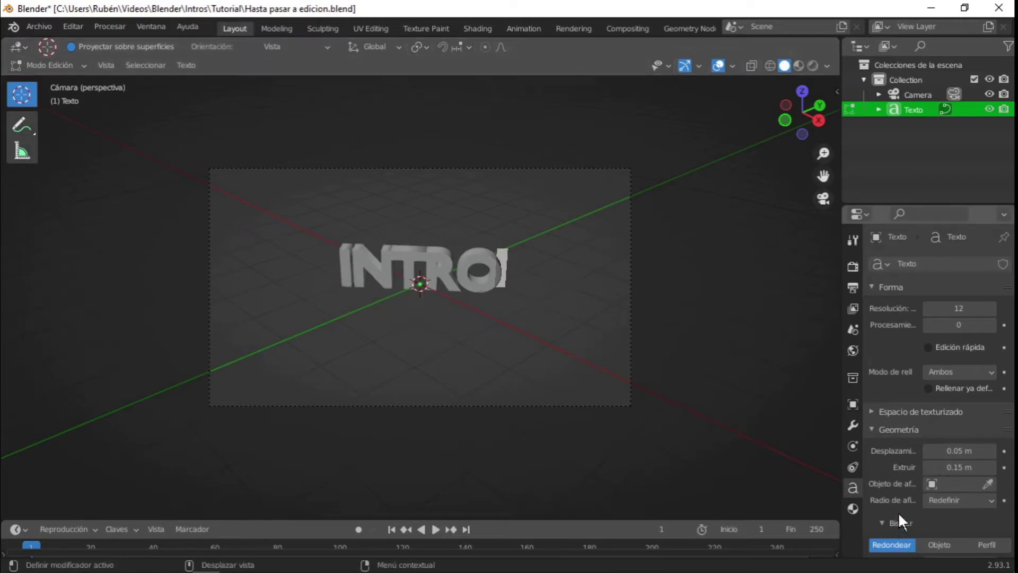
- Raise the text's character spacing to 1.500
scroll(900, 473, down, 2)
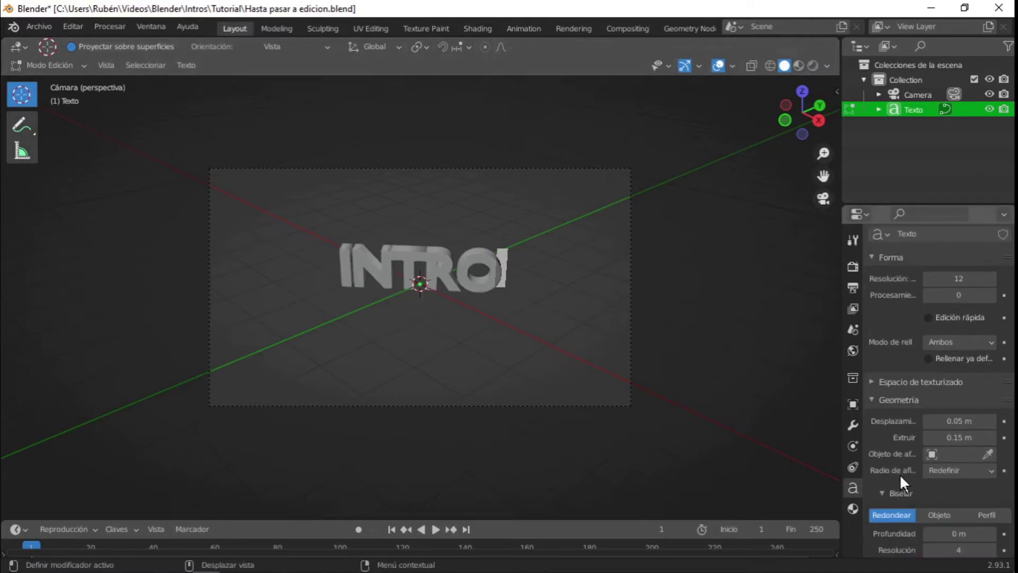
scroll(899, 473, down, 2)
scroll(901, 480, down, 2)
scroll(901, 480, down, 1)
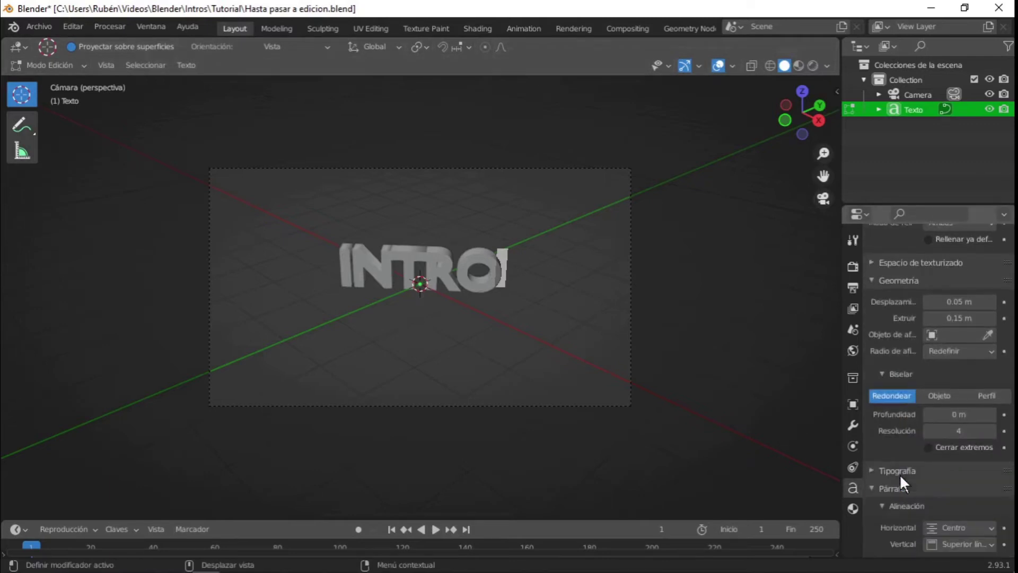
scroll(902, 480, down, 1)
scroll(892, 477, down, 1)
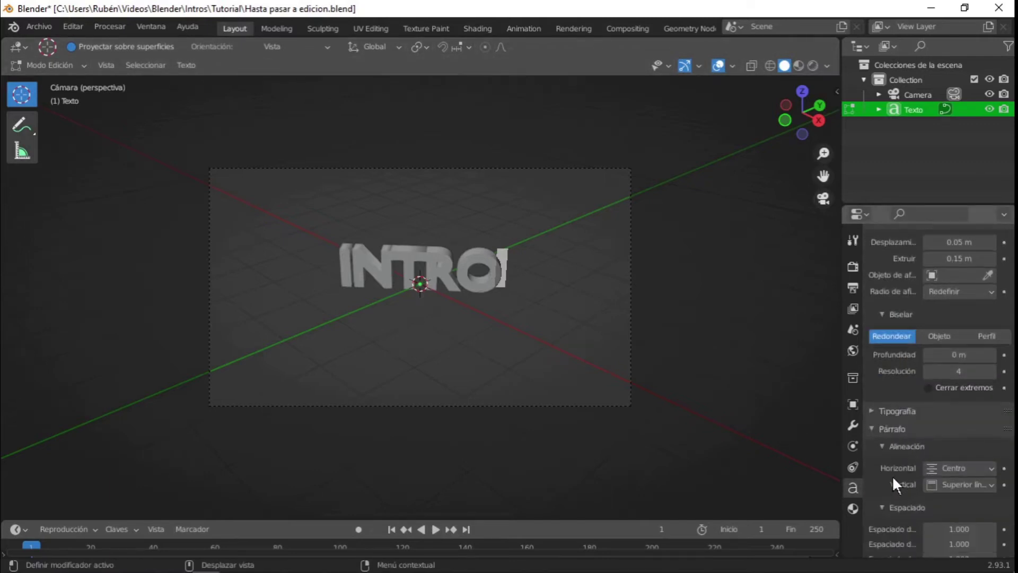
scroll(893, 472, down, 1)
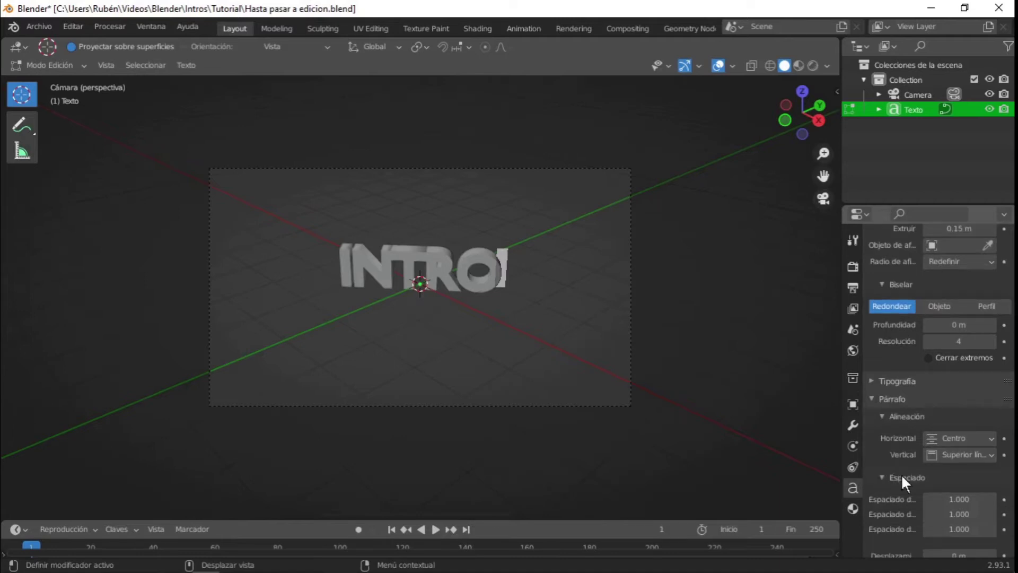
scroll(901, 479, down, 1)
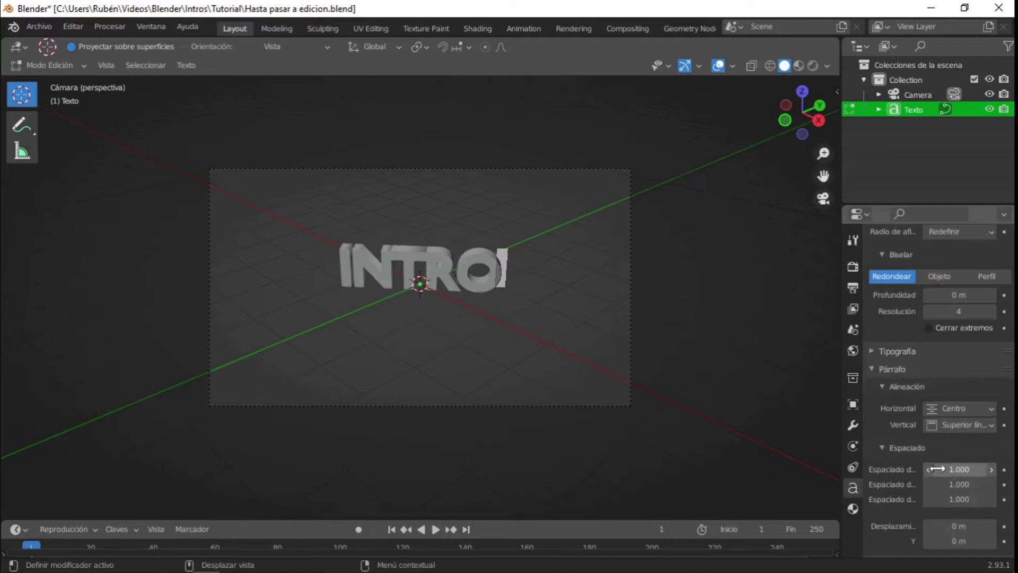
click(959, 469)
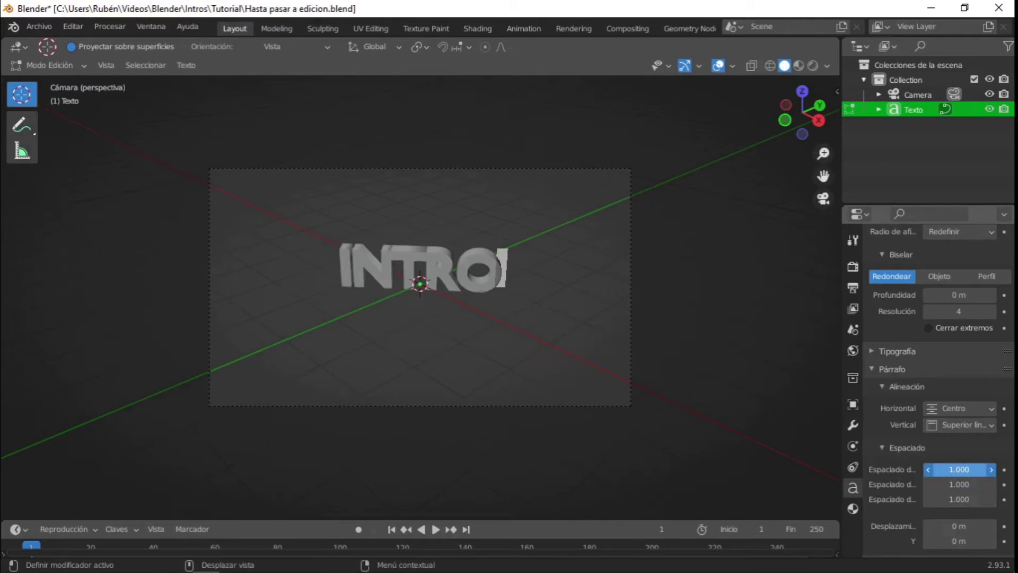
drag(960, 469, 976, 470)
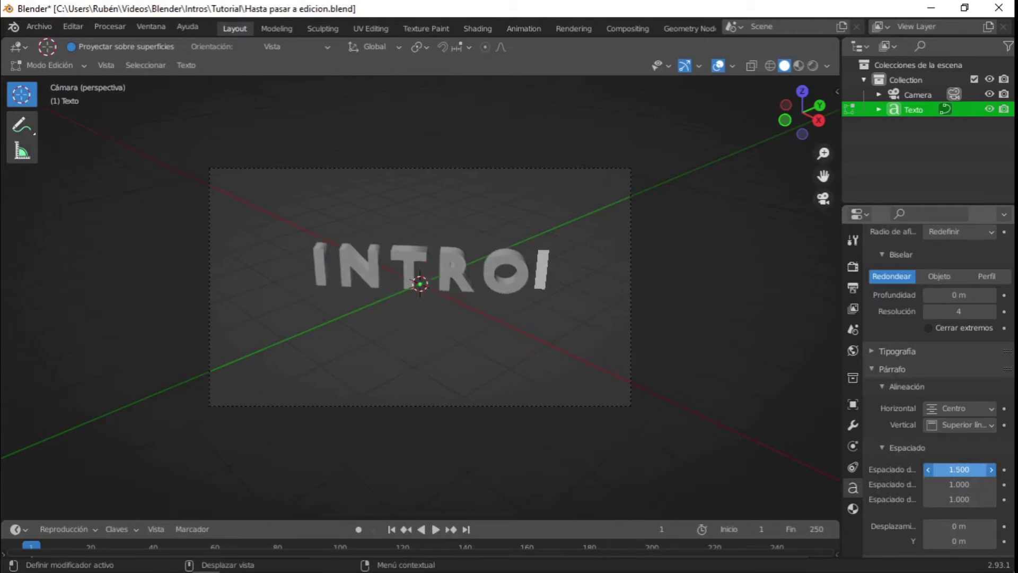
mouse_move(960, 469)
mouse_down()
mouse_move(949, 470)
mouse_move(967, 469)
mouse_up()
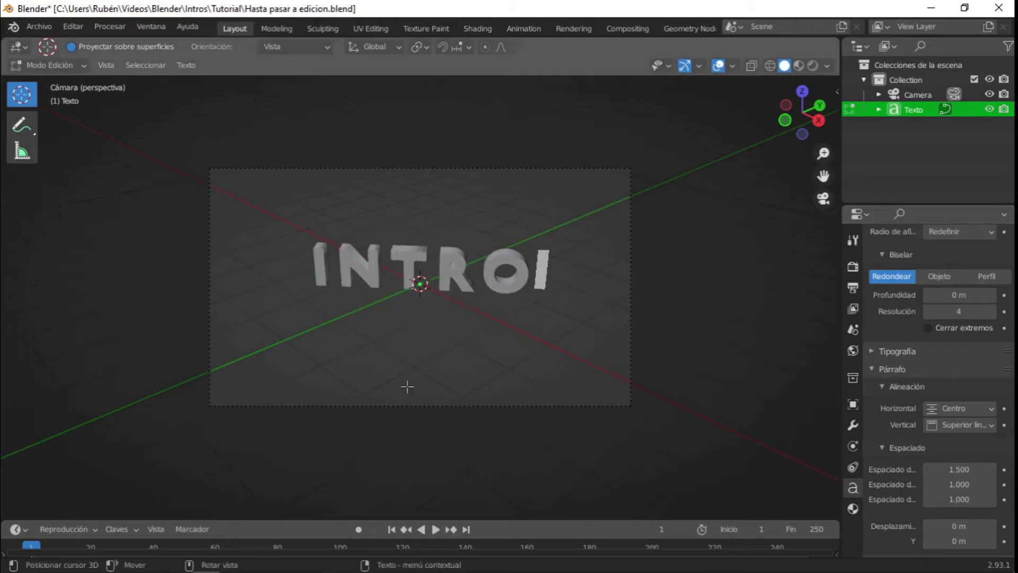
- Place the 3D cursor below the text and return to Object Mode
click(494, 378)
click(80, 63)
click(69, 78)
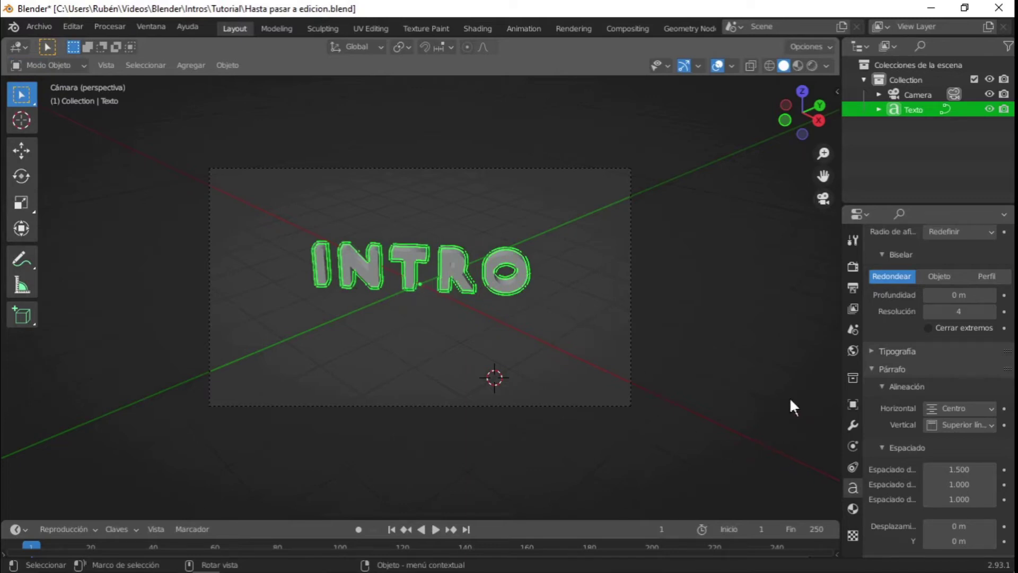
- Tilt the text to rotation X 77.6°, Y -0.6°, Z 43.4°
click(852, 403)
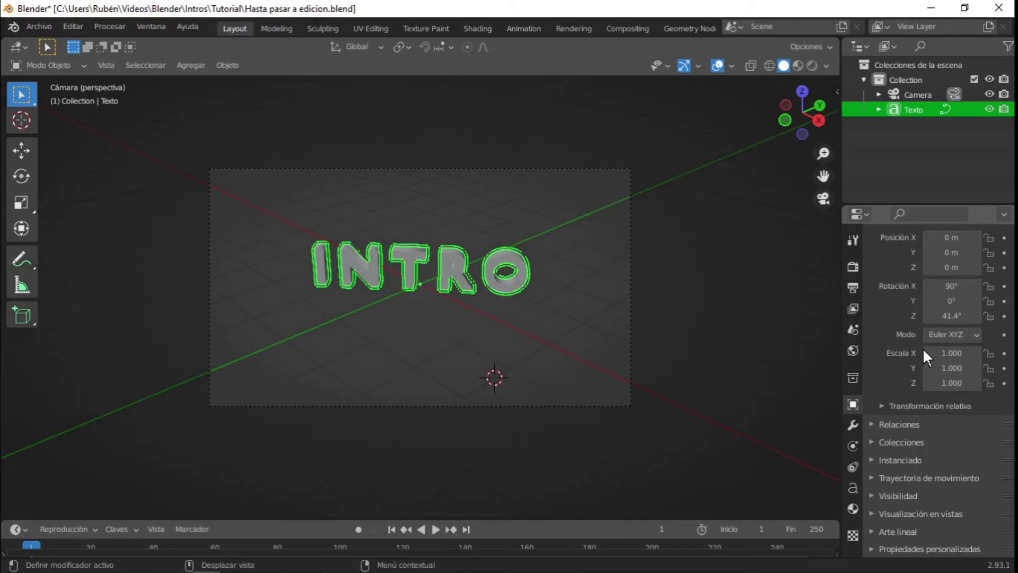
click(951, 286)
mouse_move(952, 286)
mouse_down()
mouse_move(928, 285)
mouse_move(948, 316)
mouse_move(955, 300)
mouse_up()
click(942, 301)
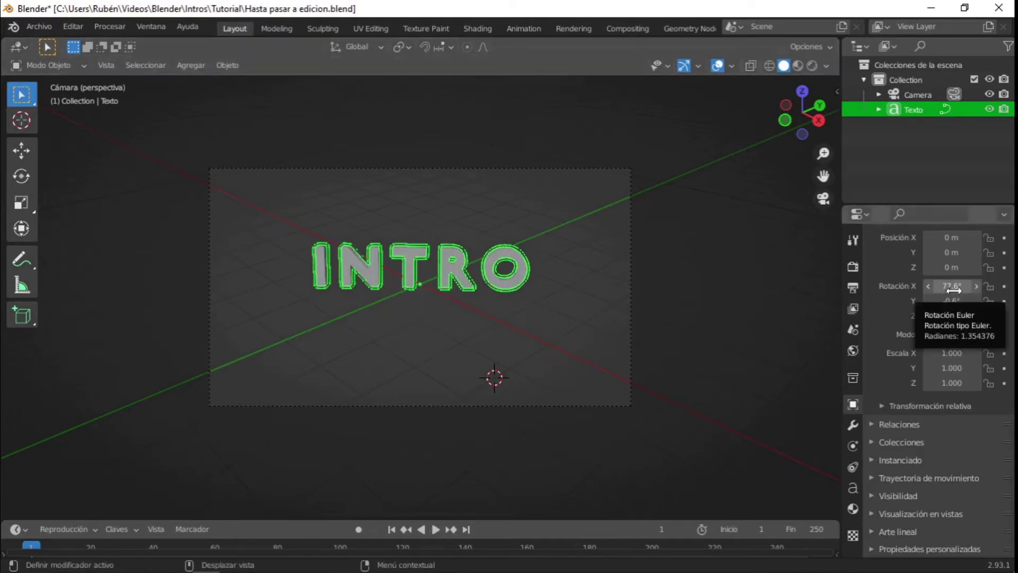
drag(953, 289, 954, 289)
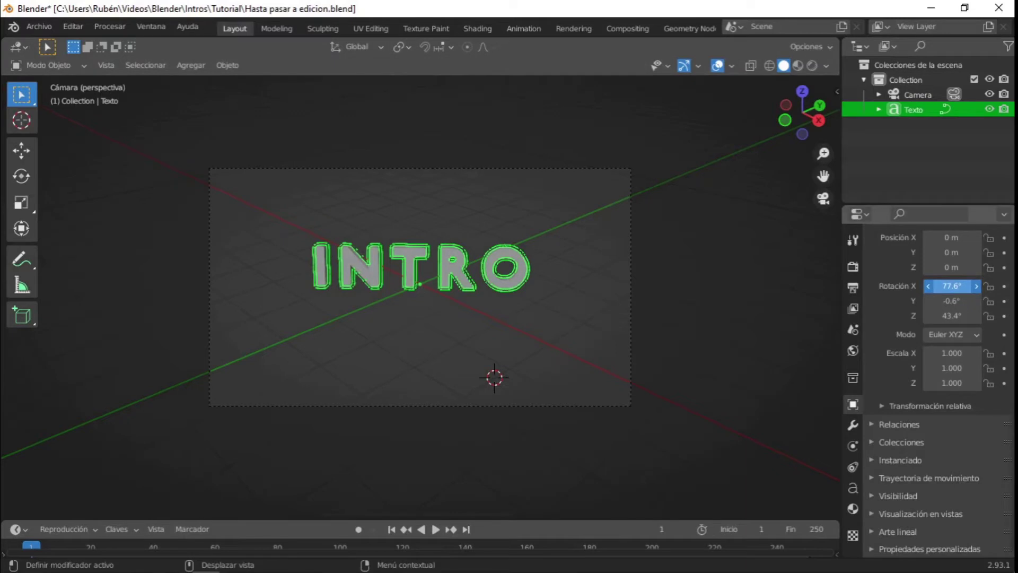
click(953, 286)
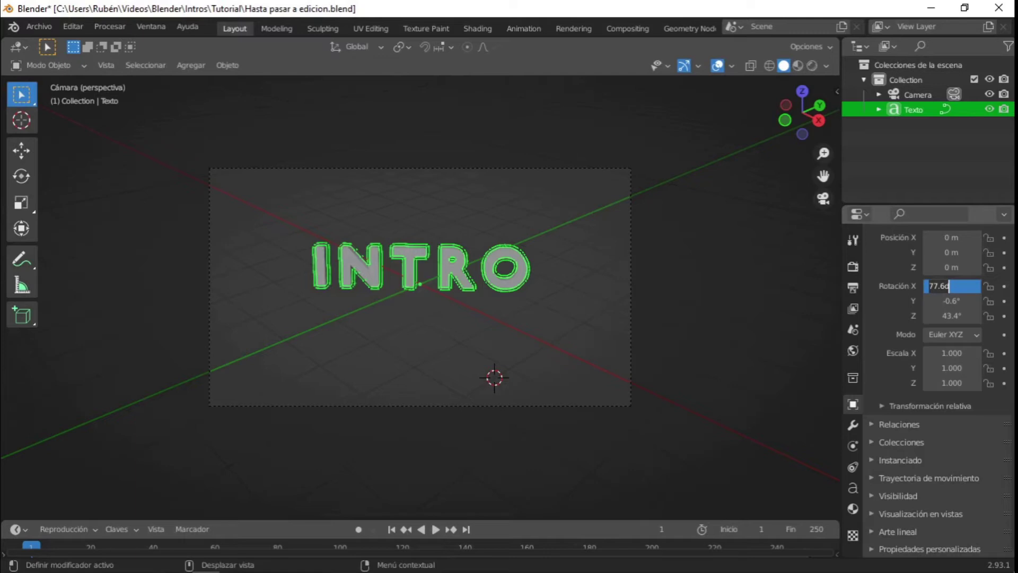
key(Return)
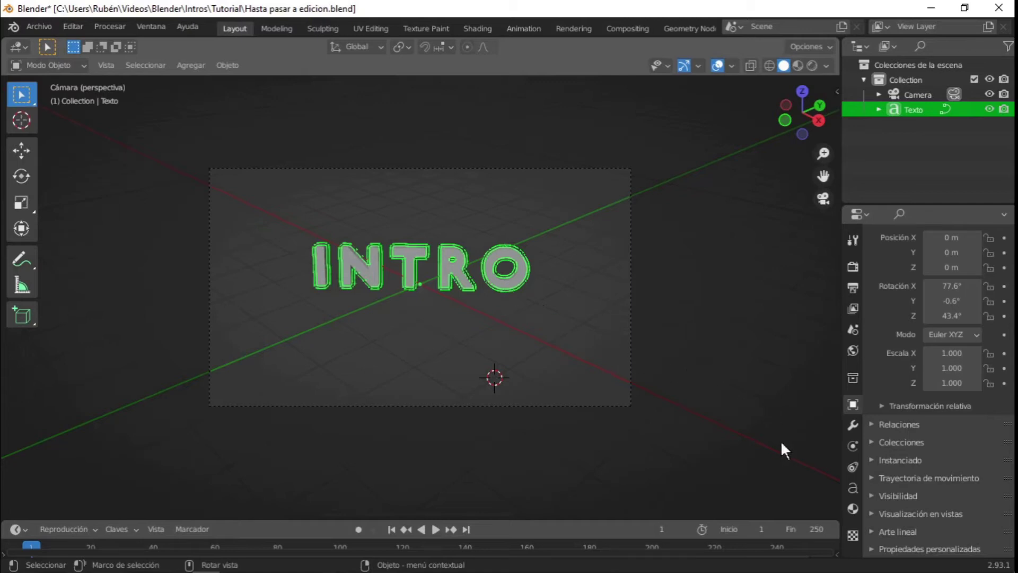
- Create a new material on the text and rename it 'Intro'
click(852, 508)
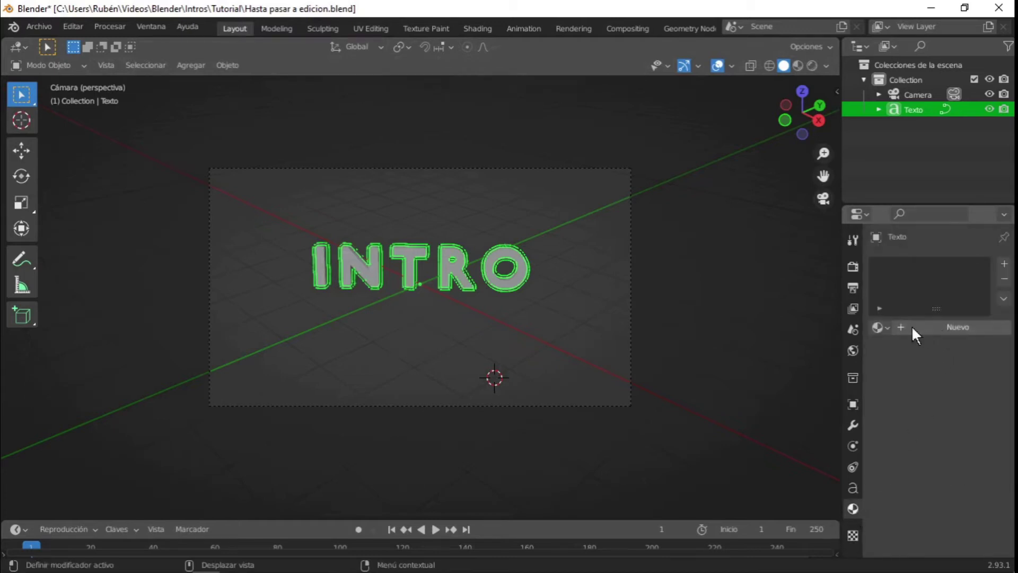
click(966, 326)
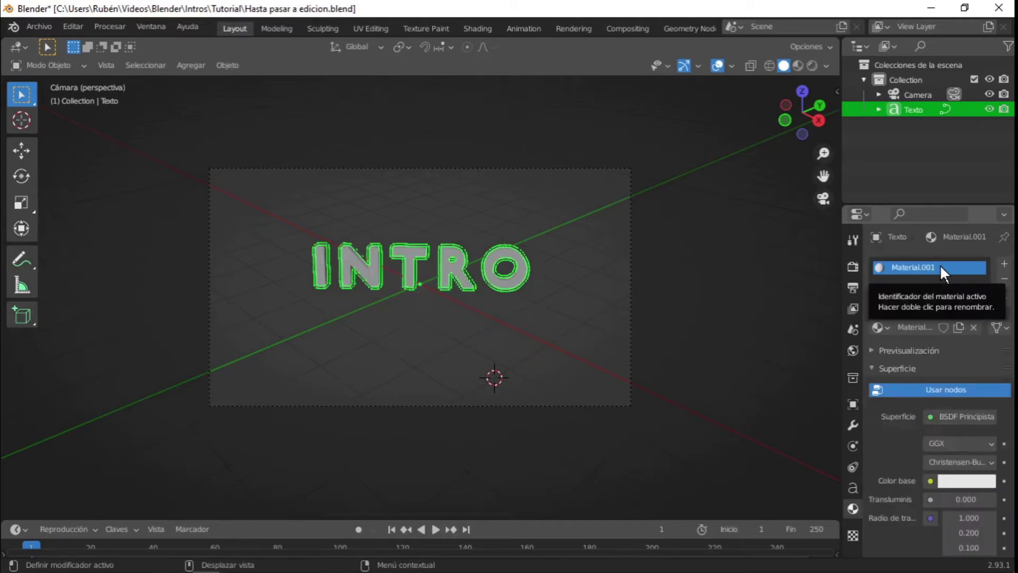
double_click(939, 271)
key(BackSpace)
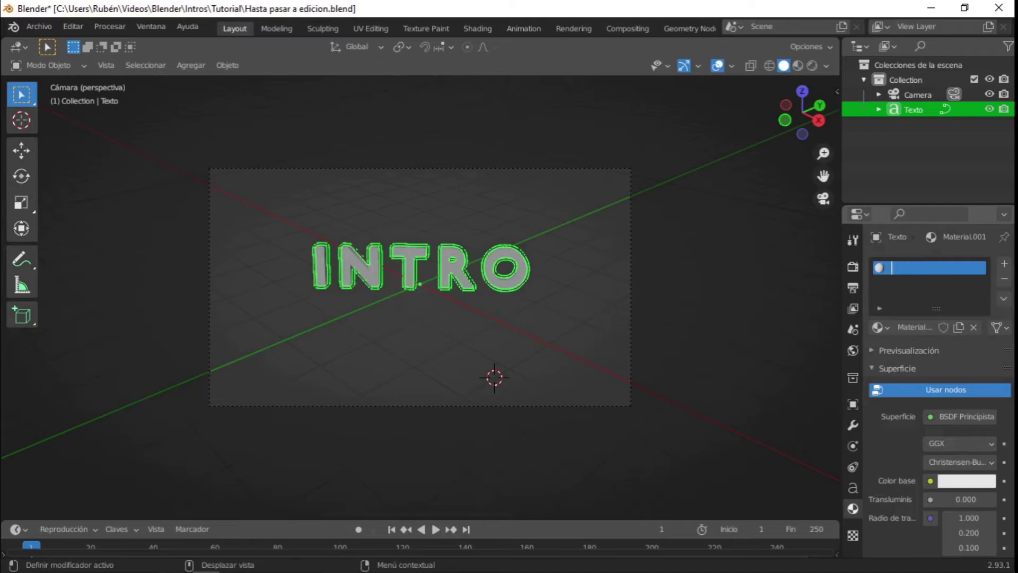
text(Intro)
key(Return)
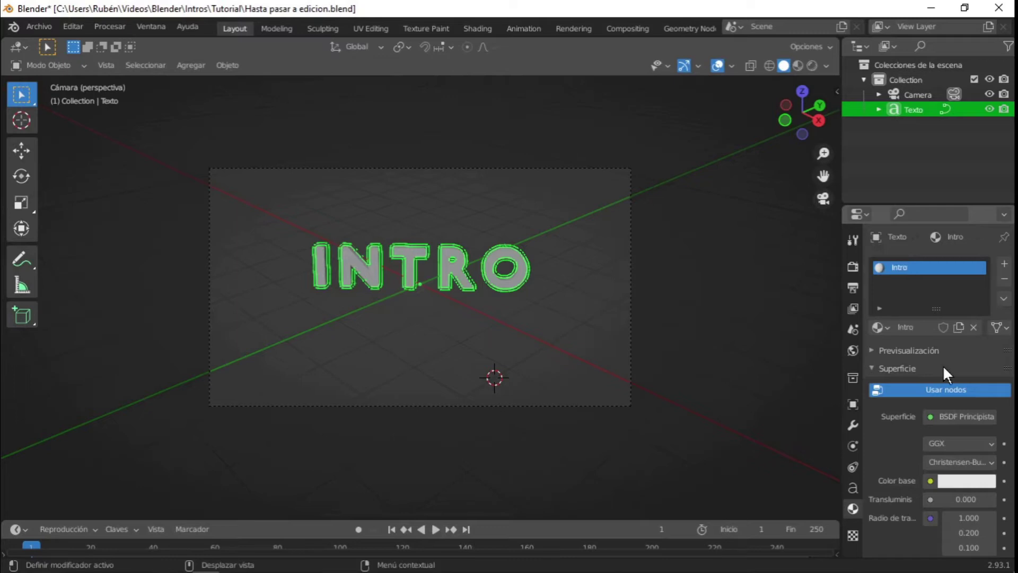
scroll(902, 435, down, 1)
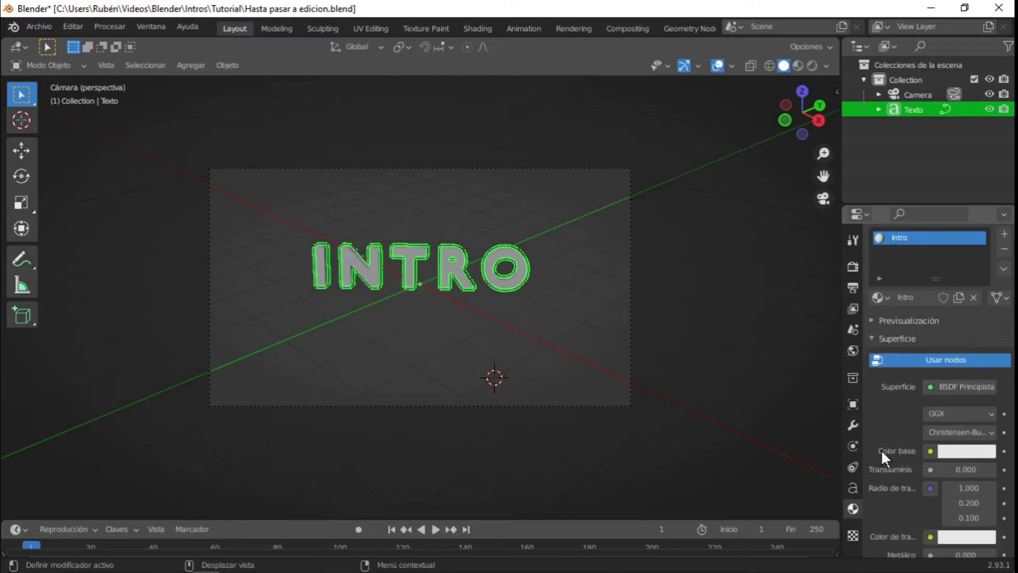
- Set the Intro material's base colour to a crimson red
click(965, 449)
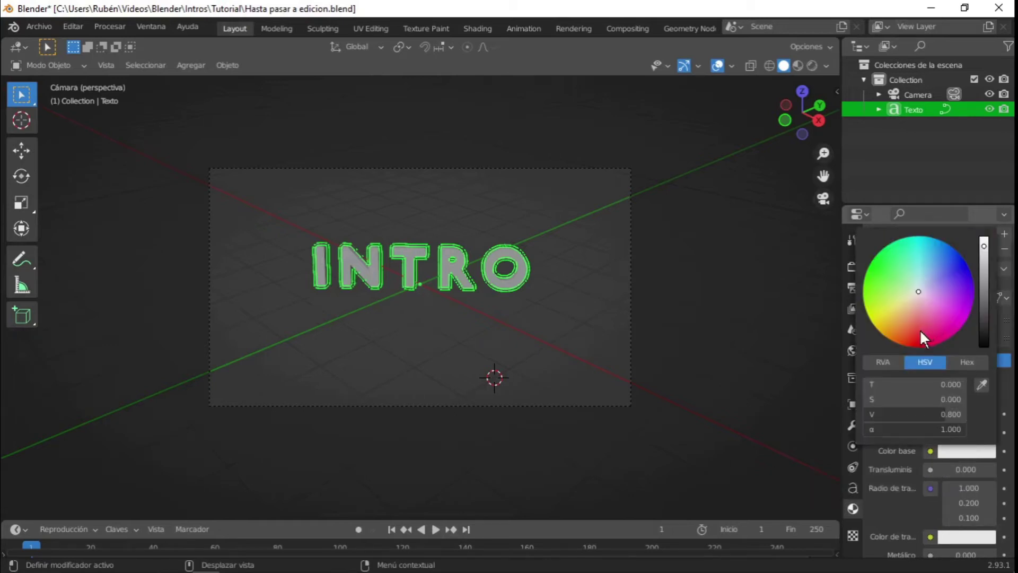
click(917, 292)
drag(917, 292, 923, 334)
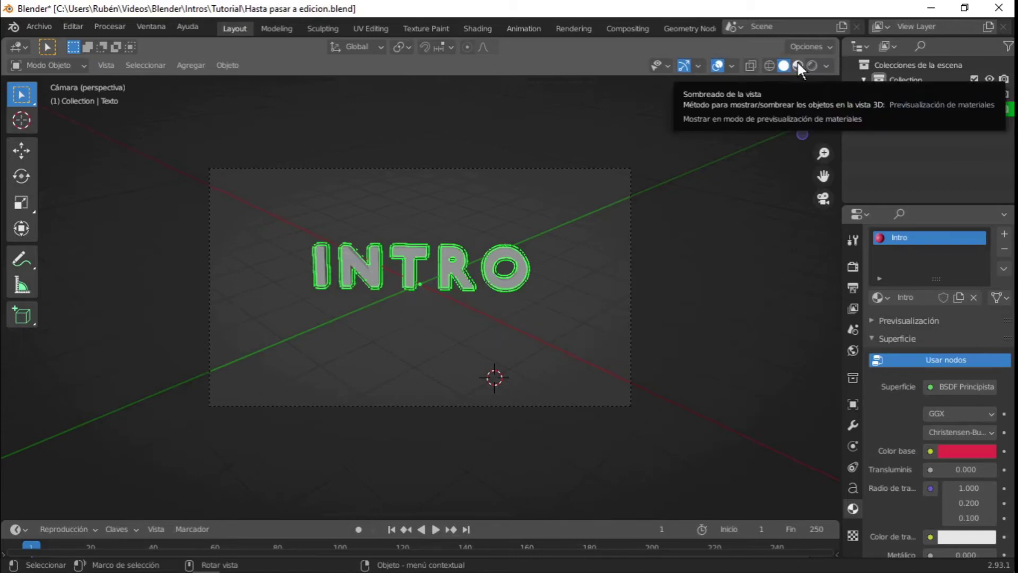
- Switch the viewport to Material Preview and set Metálico to 25
click(798, 64)
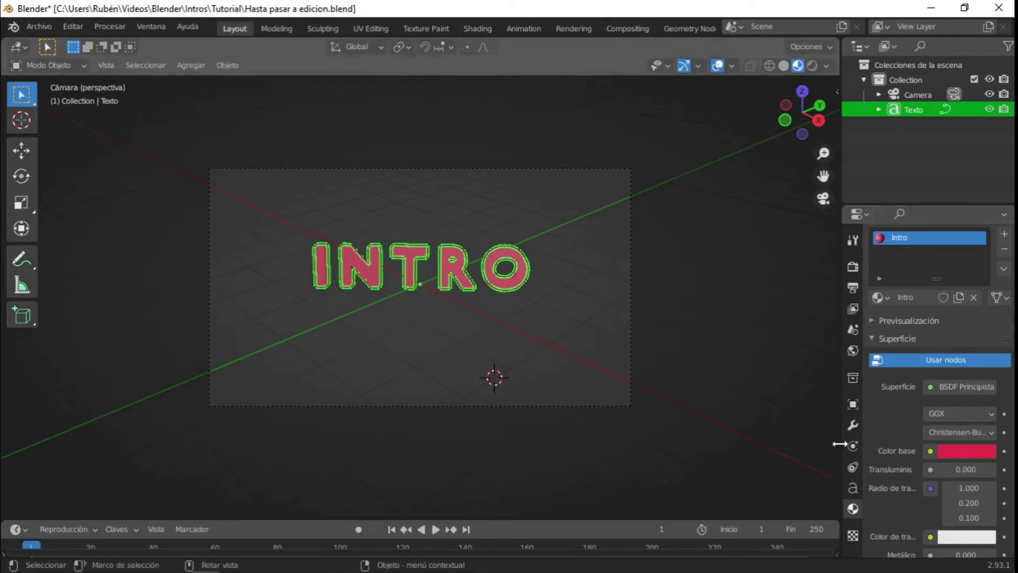
scroll(956, 451, down, 1)
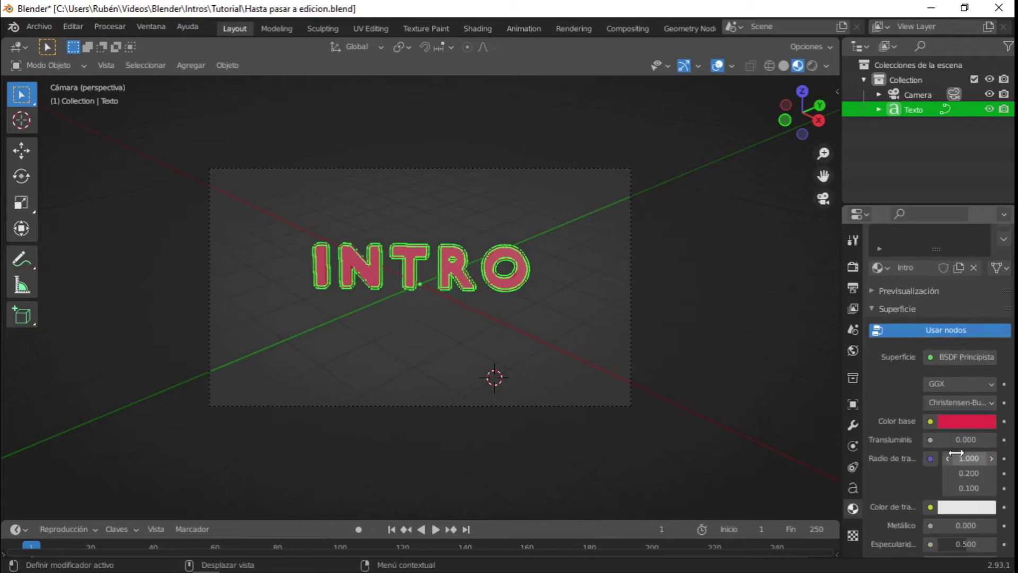
scroll(956, 450, down, 1)
scroll(956, 450, down, 1)
scroll(956, 451, down, 1)
scroll(956, 451, down, 1)
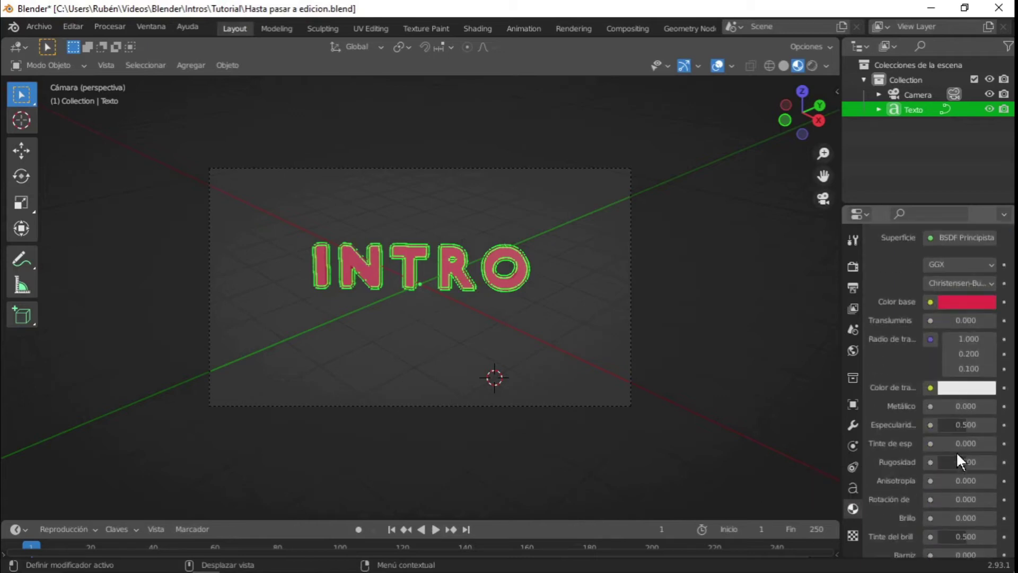
click(959, 406)
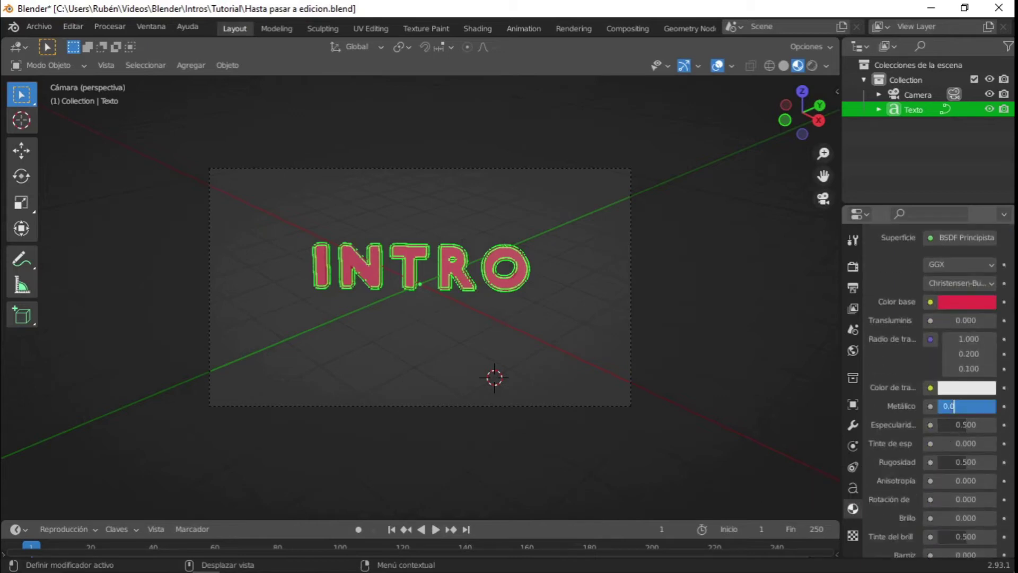
text(25)
key(BackSpace)
key(BackSpace)
key(BackSpace)
key(BackSpace)
key(BackSpace)
text(25)
key(Return)
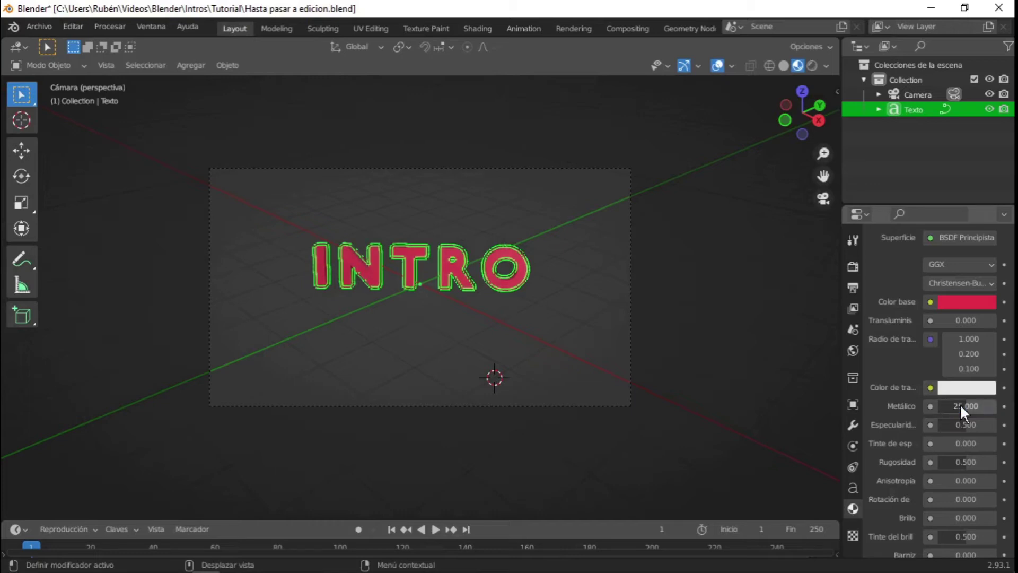
- Set Brillo to 25, then deselect and reselect the text to inspect it
scroll(962, 411, down, 1)
scroll(963, 414, down, 1)
click(969, 458)
text(25)
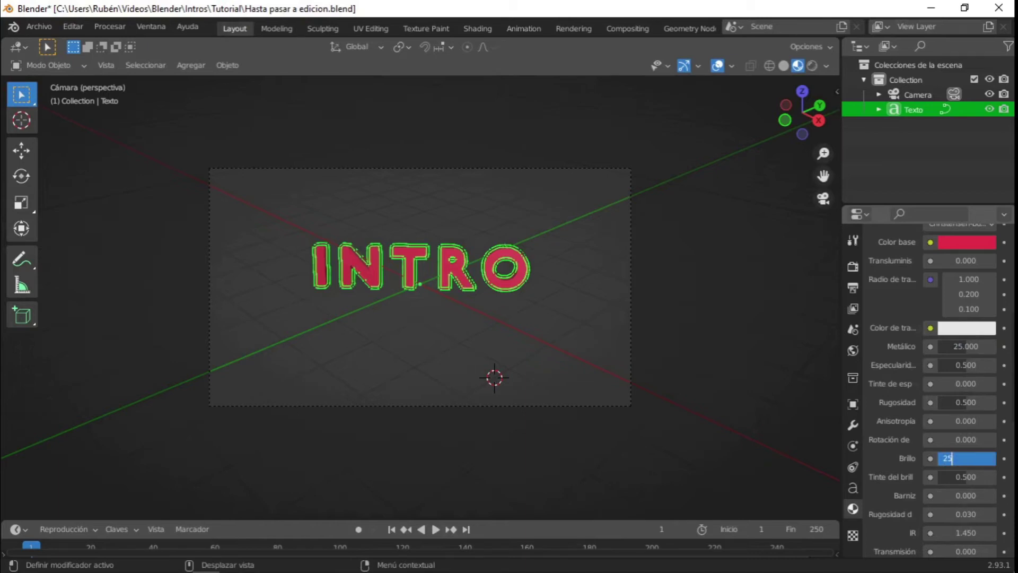
key(Return)
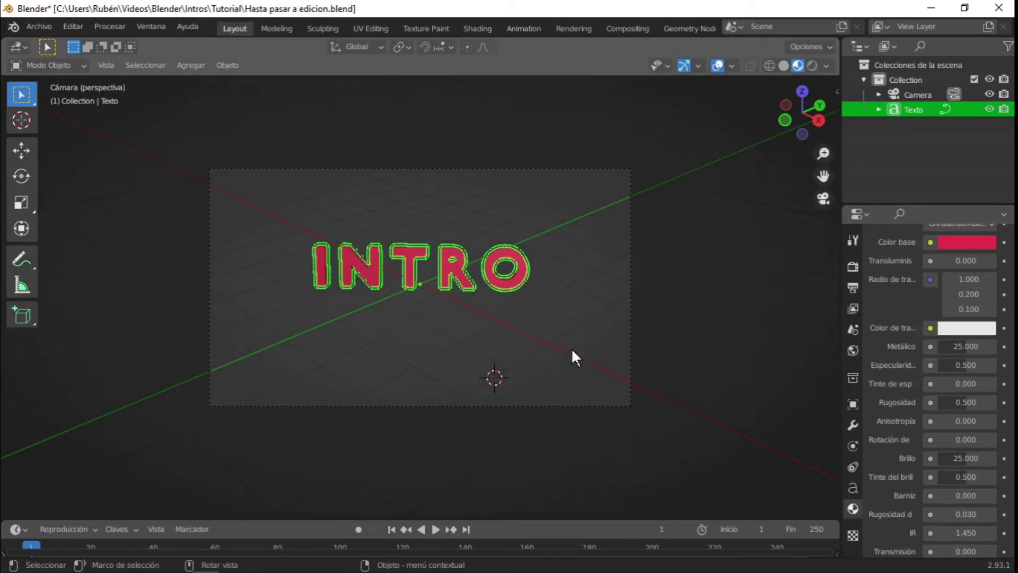
click(569, 333)
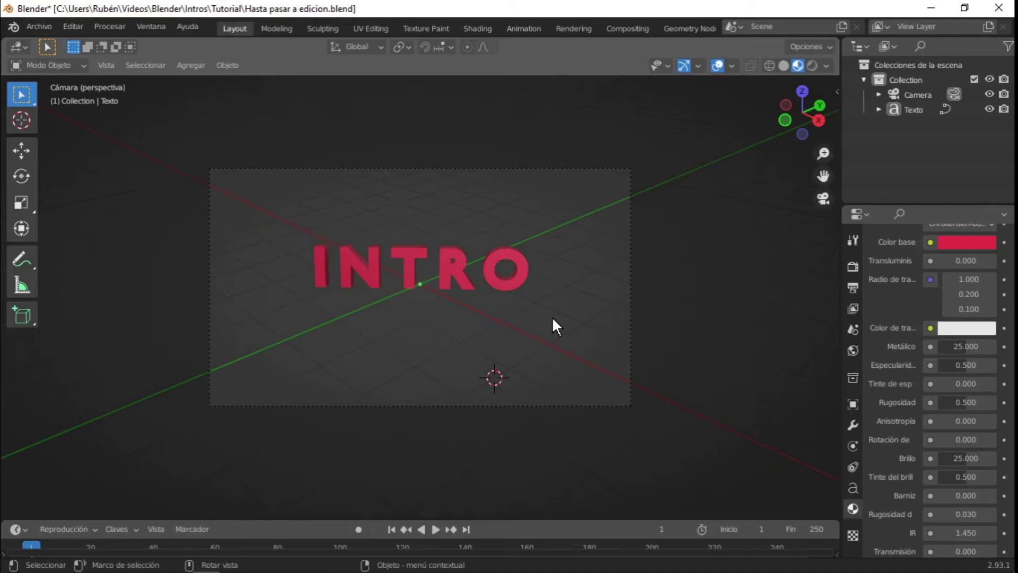
click(408, 258)
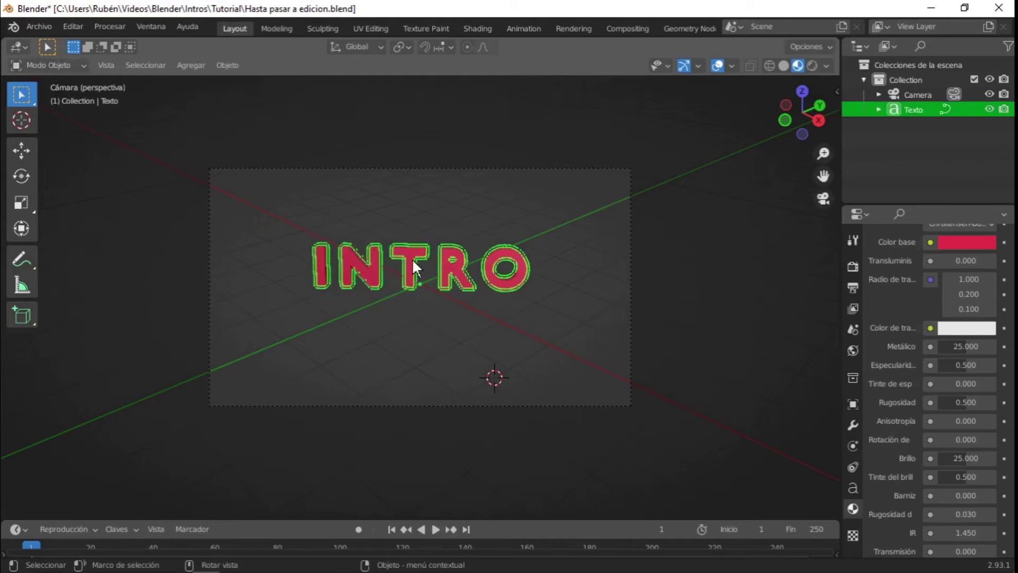
- Bevel the INTRO letter edges to a 0.05 m depth
key(alt+a)
click(397, 250)
click(853, 485)
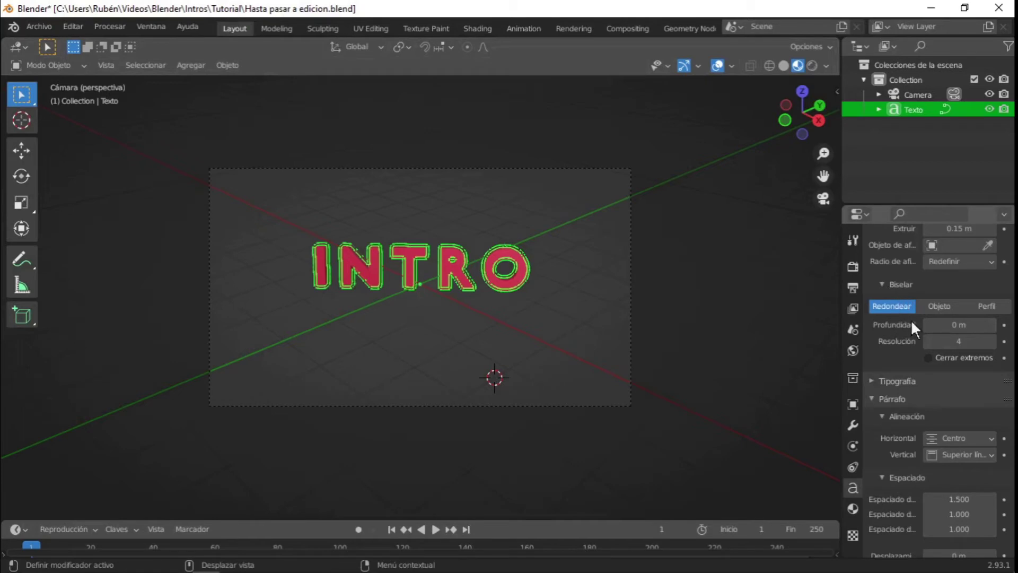
drag(934, 327, 934, 326)
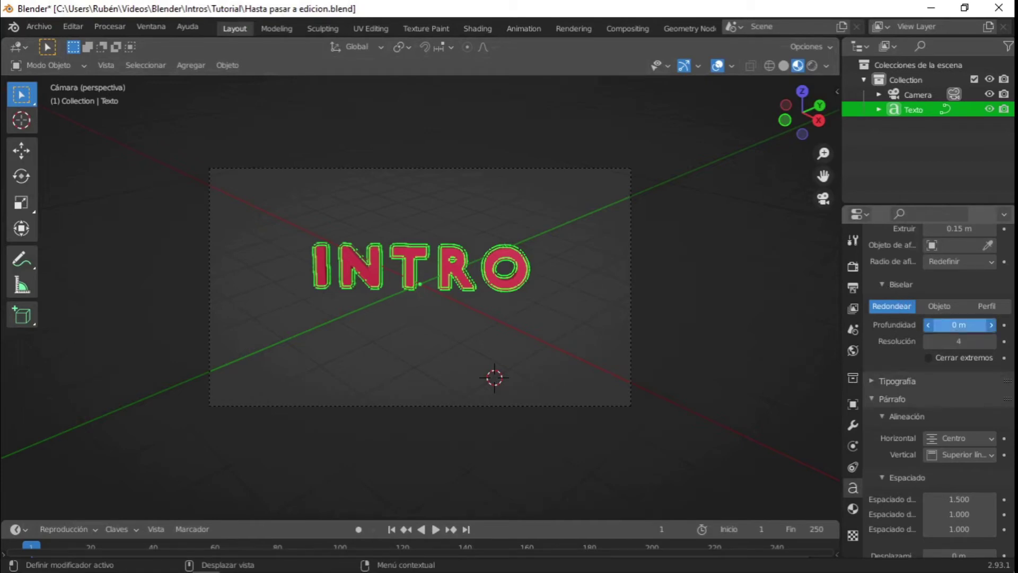
drag(934, 327, 949, 326)
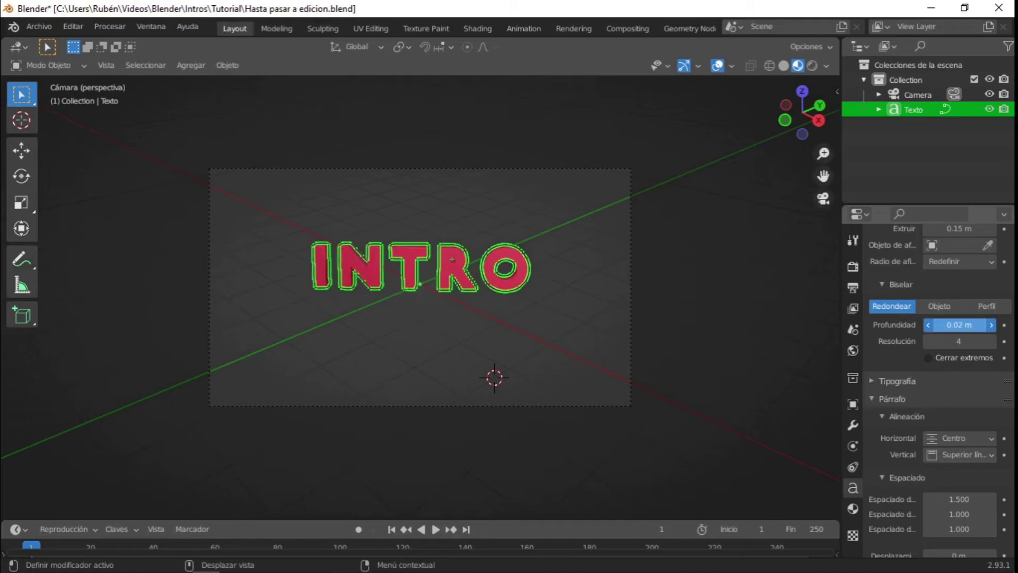
click(555, 308)
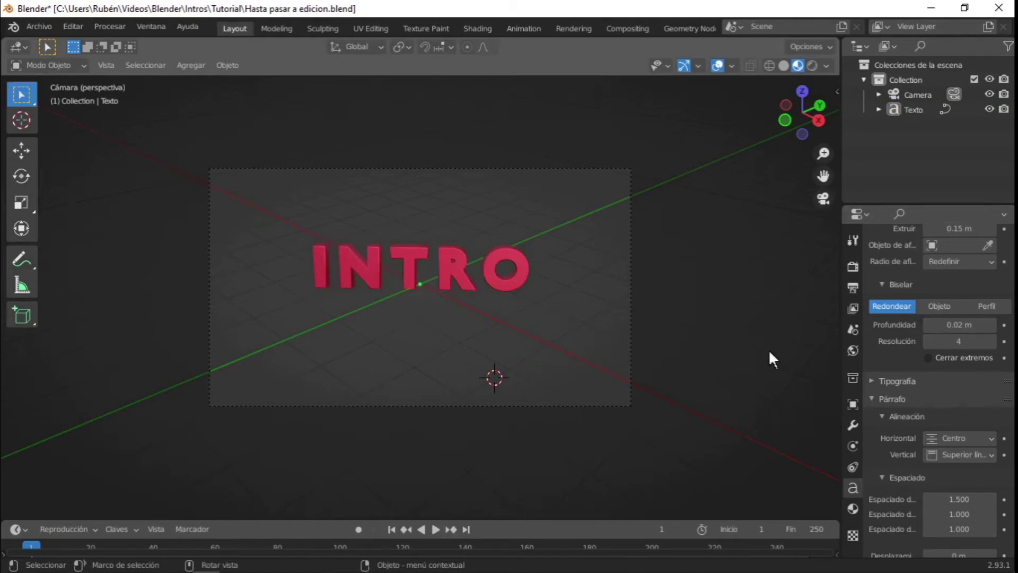
drag(950, 325, 955, 326)
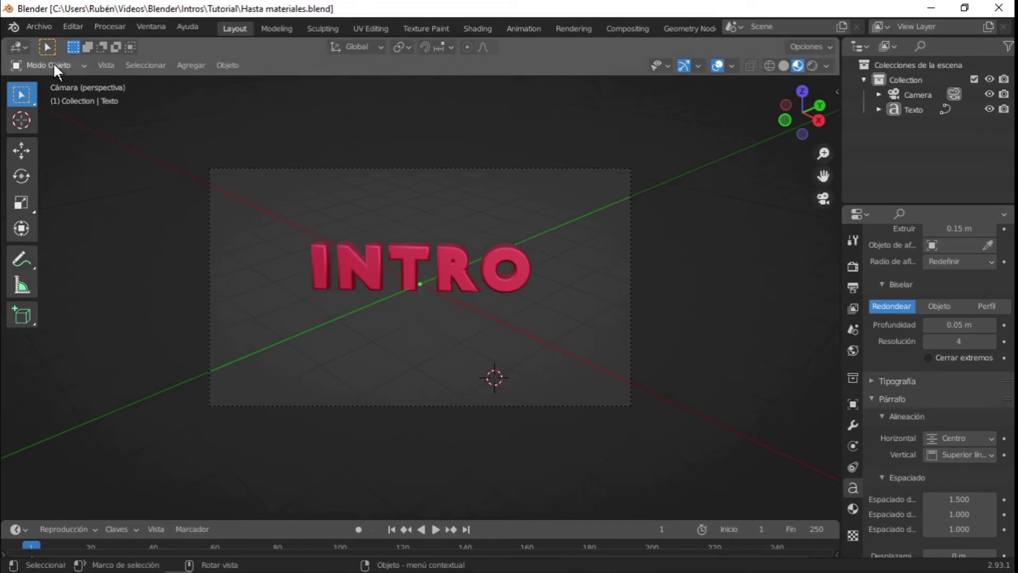
- Add a point light and raise it with the Move gizmo to just above the O
click(189, 65)
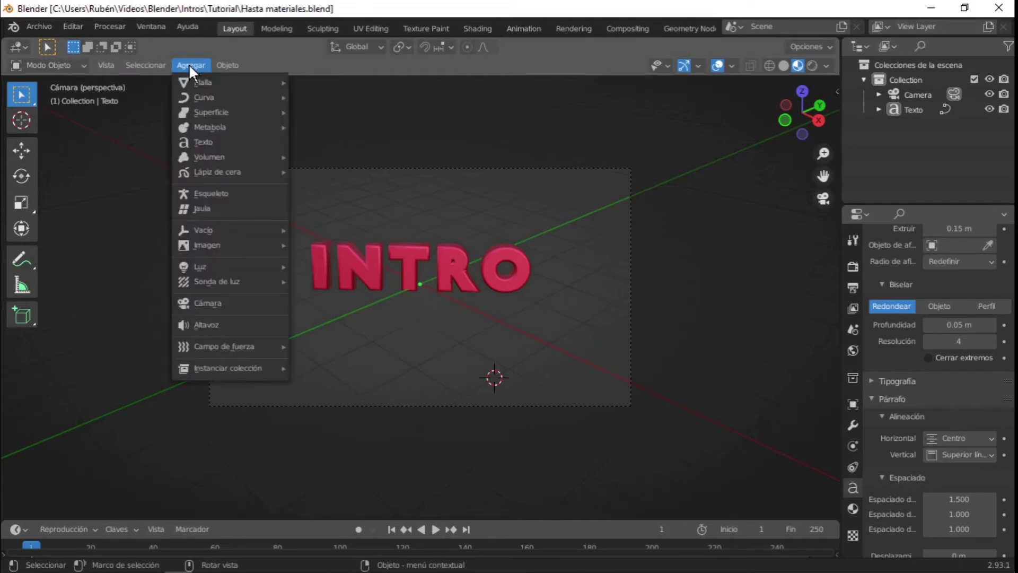
mouse_move(201, 267)
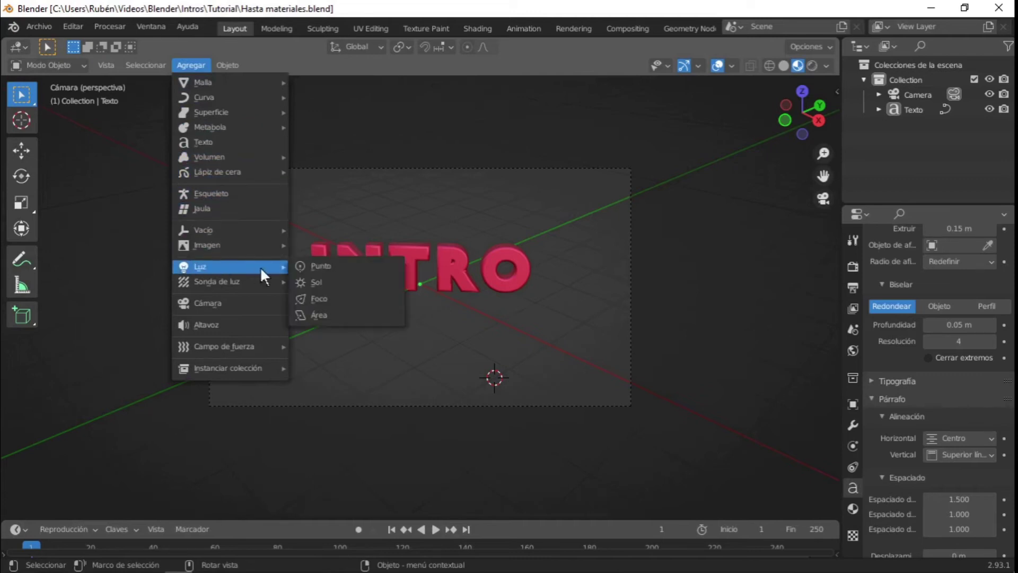
click(315, 268)
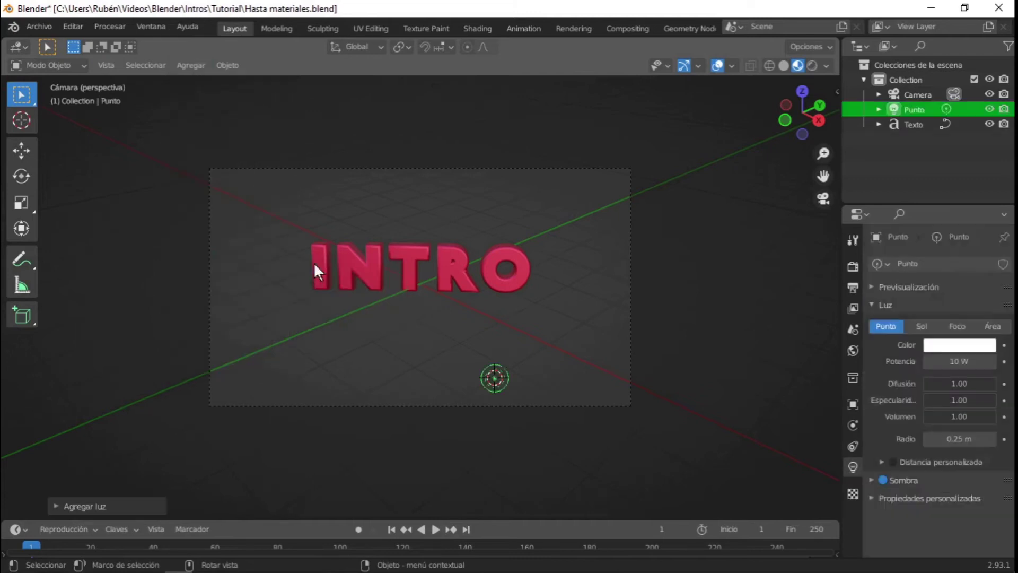
click(496, 376)
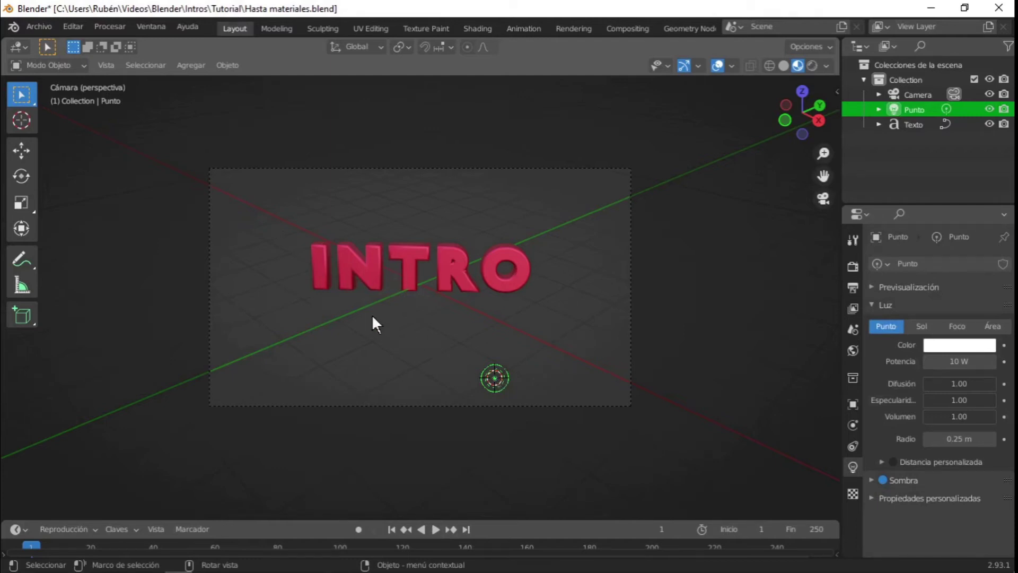
click(21, 150)
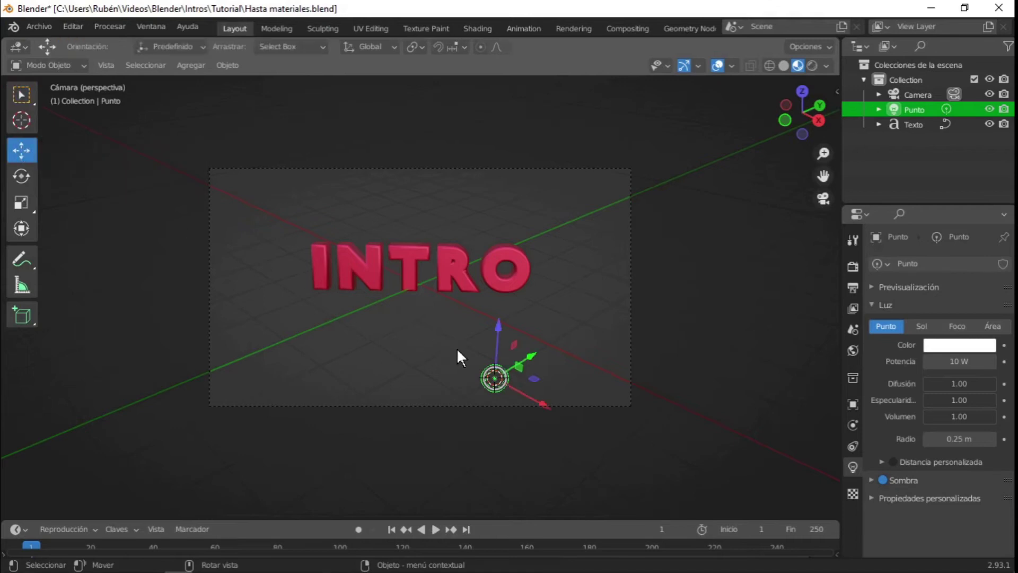
drag(496, 378, 516, 249)
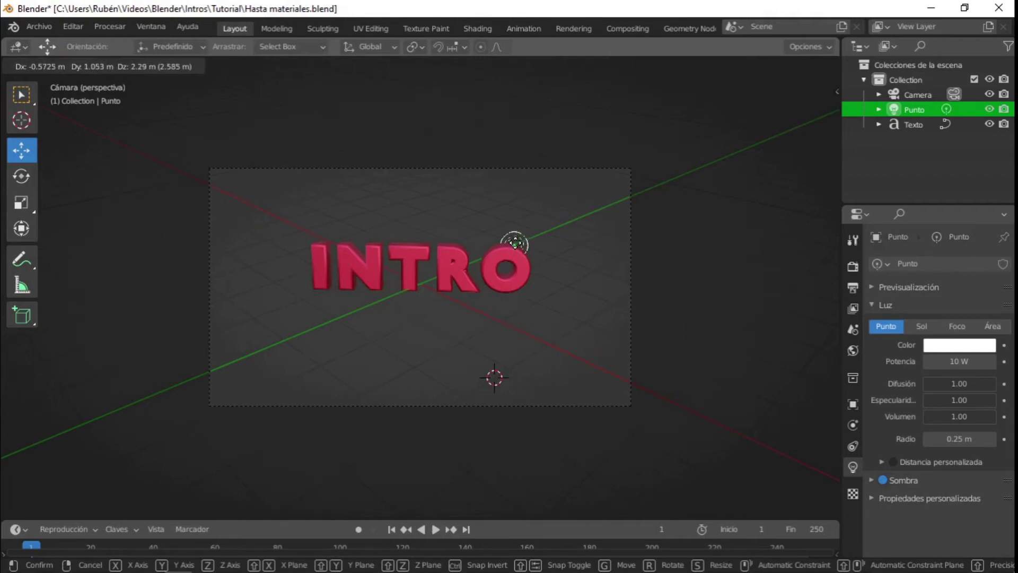
drag(516, 249, 513, 241)
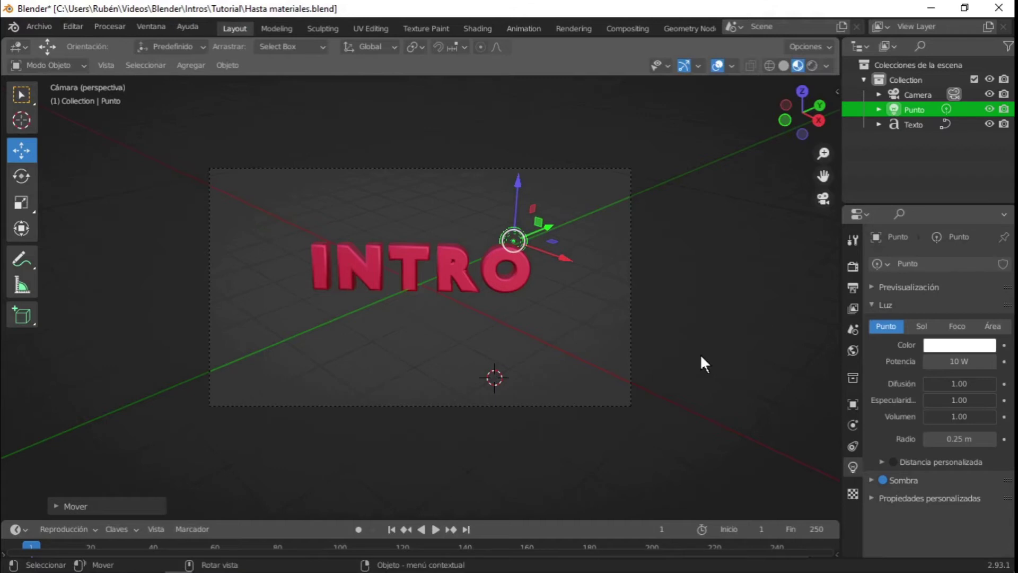
- Leave camera view, orbit around INTRO, and nudge the light left and slightly lower
middle_drag(701, 356, 701, 356)
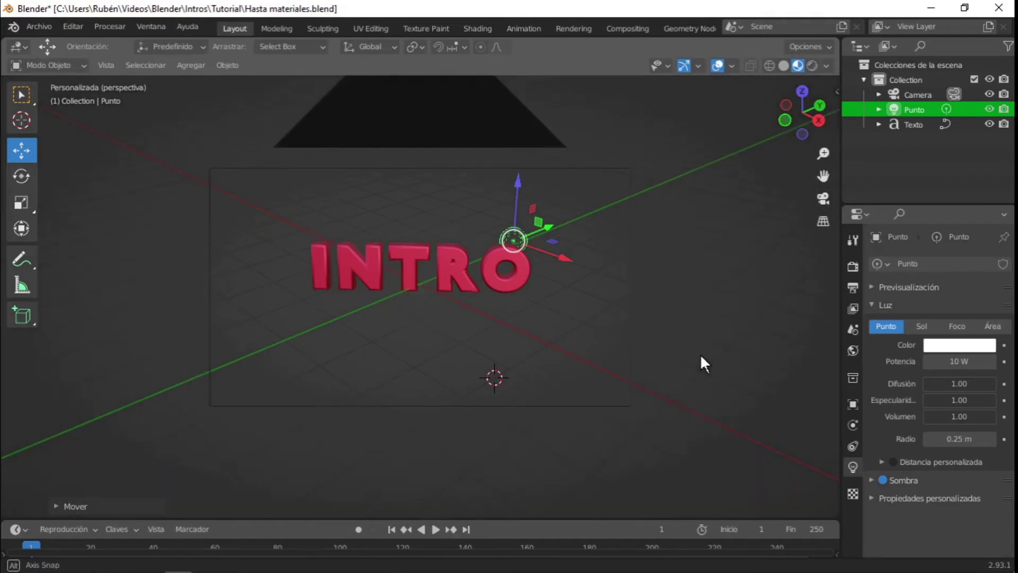
mouse_move(700, 354)
middle_down()
mouse_move(641, 370)
mouse_move(532, 332)
middle_up()
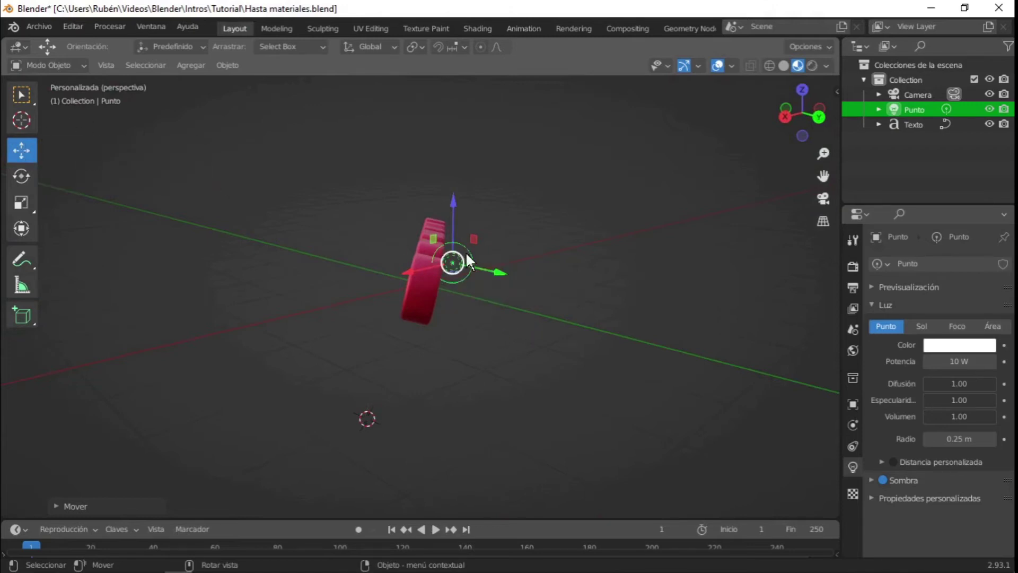
drag(452, 263, 379, 250)
mouse_move(393, 330)
middle_down()
mouse_move(528, 374)
mouse_move(565, 352)
mouse_move(565, 317)
mouse_move(523, 231)
middle_up()
drag(531, 225, 530, 236)
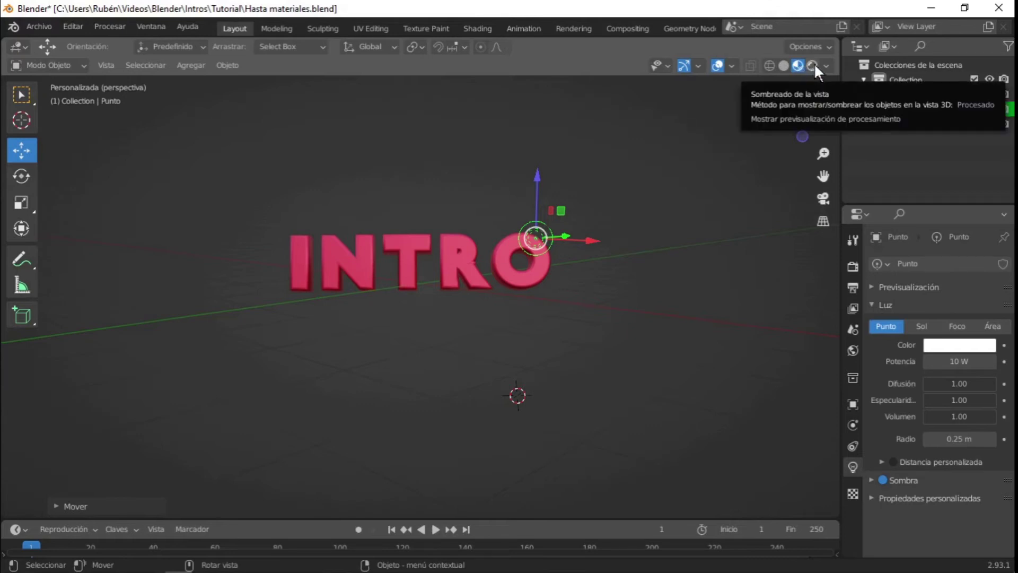
- Switch to Rendered shading and duplicate the light as Punto.001, placed beside the I
click(812, 65)
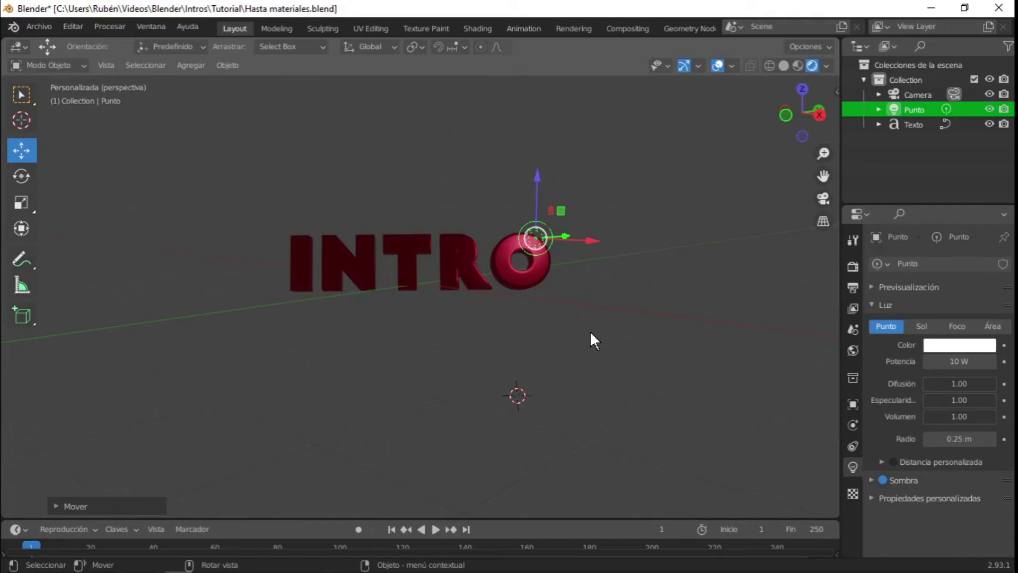
right_click(537, 244)
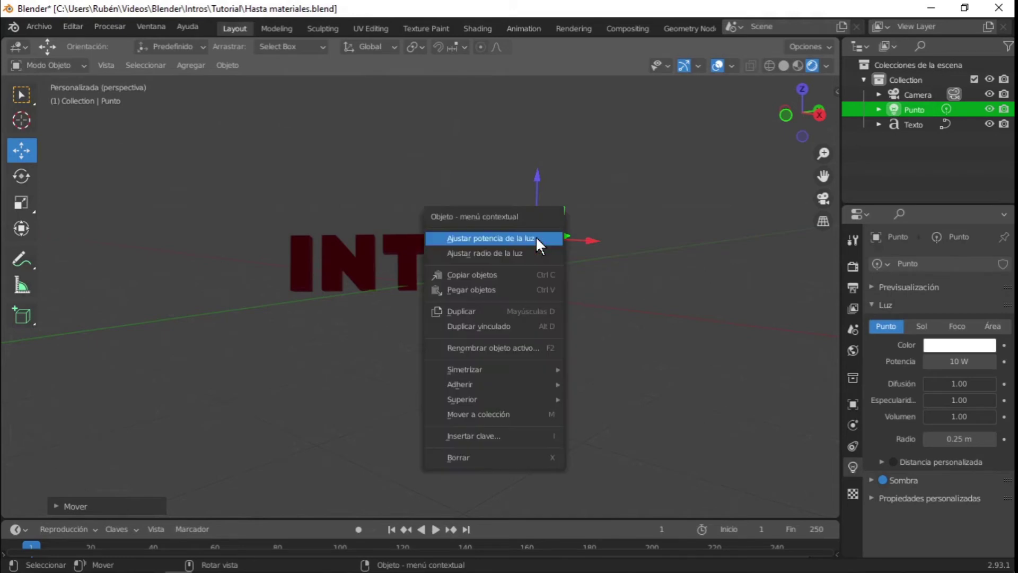
click(467, 311)
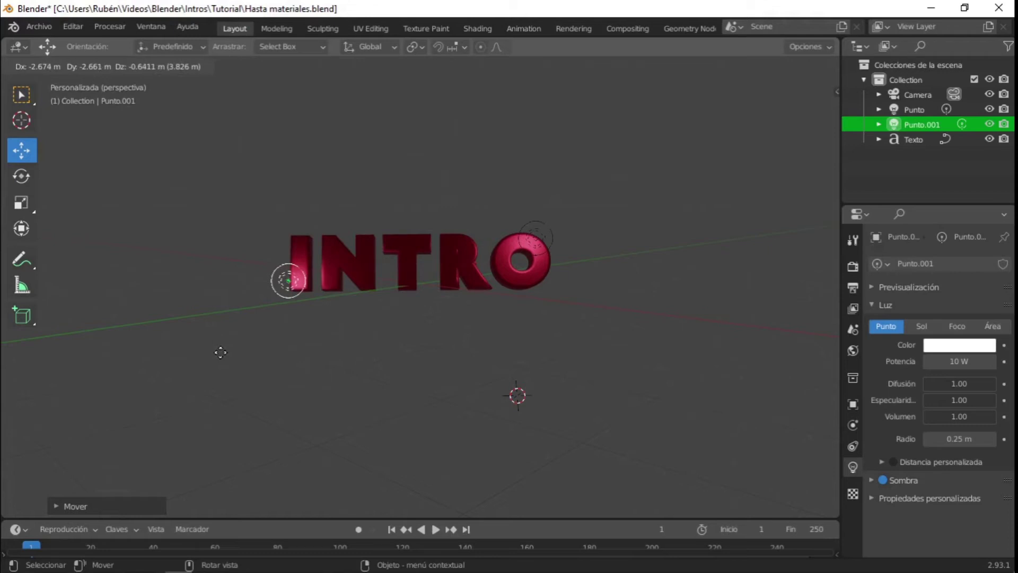
click(220, 352)
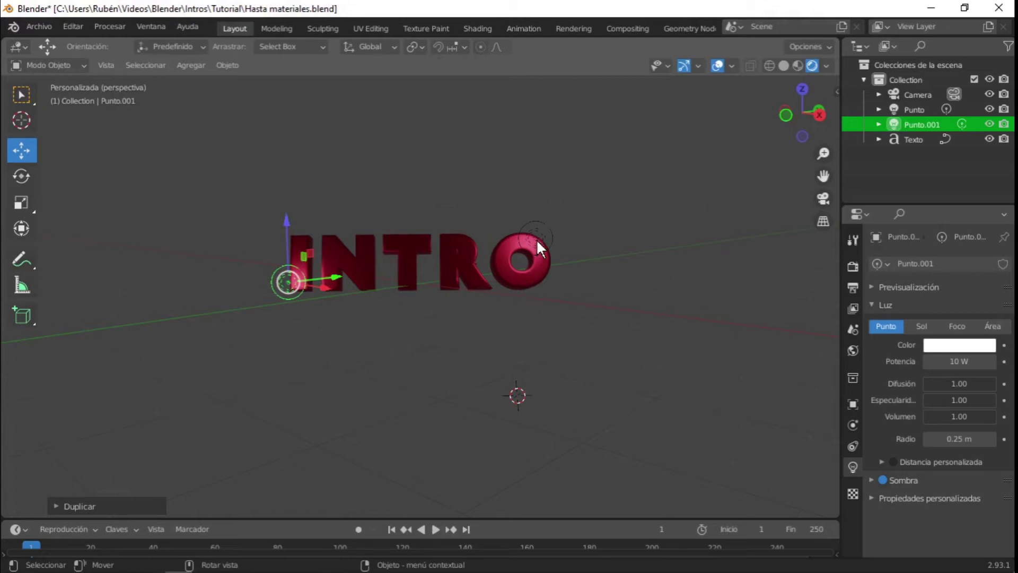
- Duplicate the Punto light into Punto.002 and place it high above the INTRO text
click(537, 242)
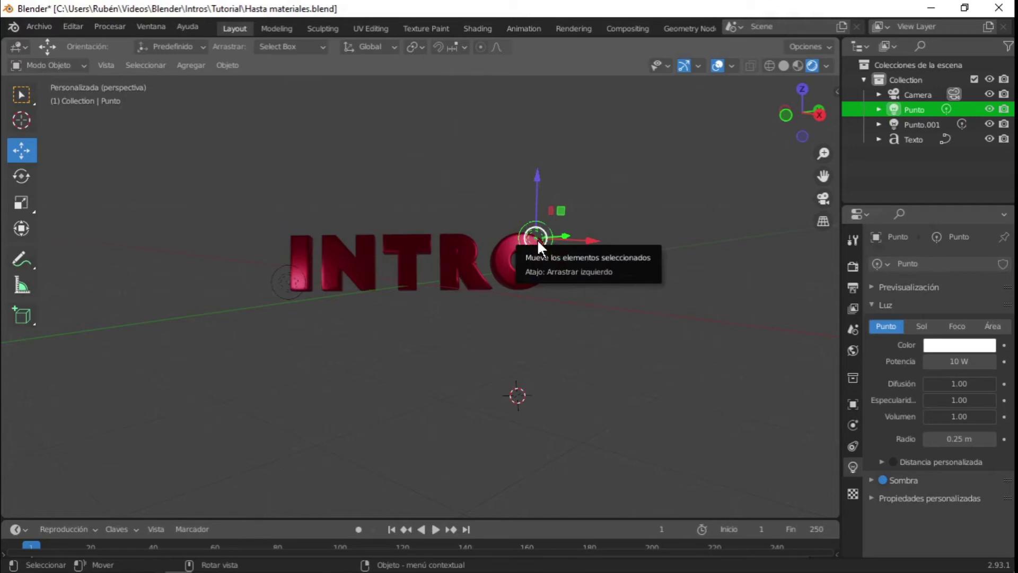
right_click(538, 247)
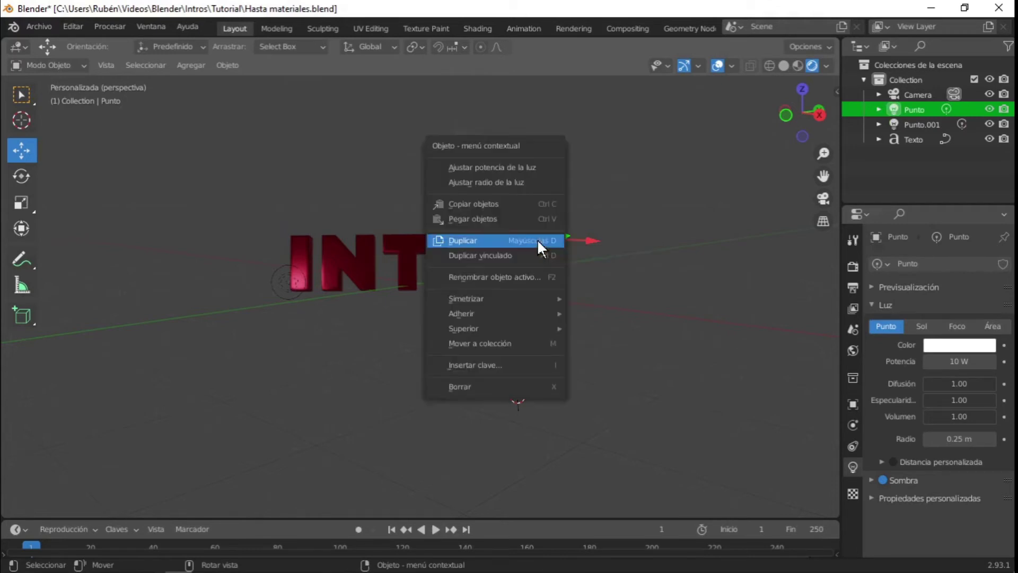
click(451, 240)
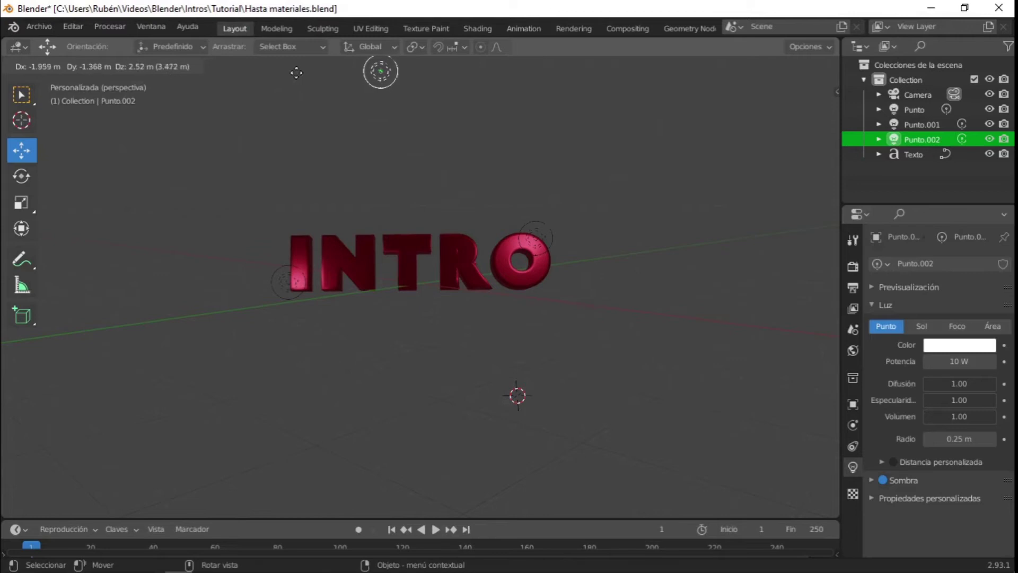
click(297, 73)
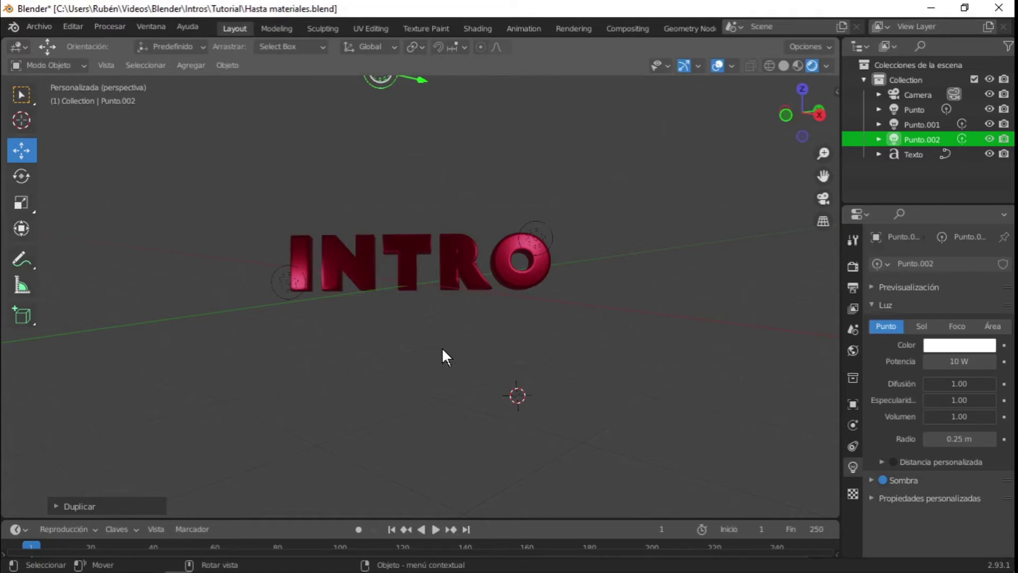
key(alt)
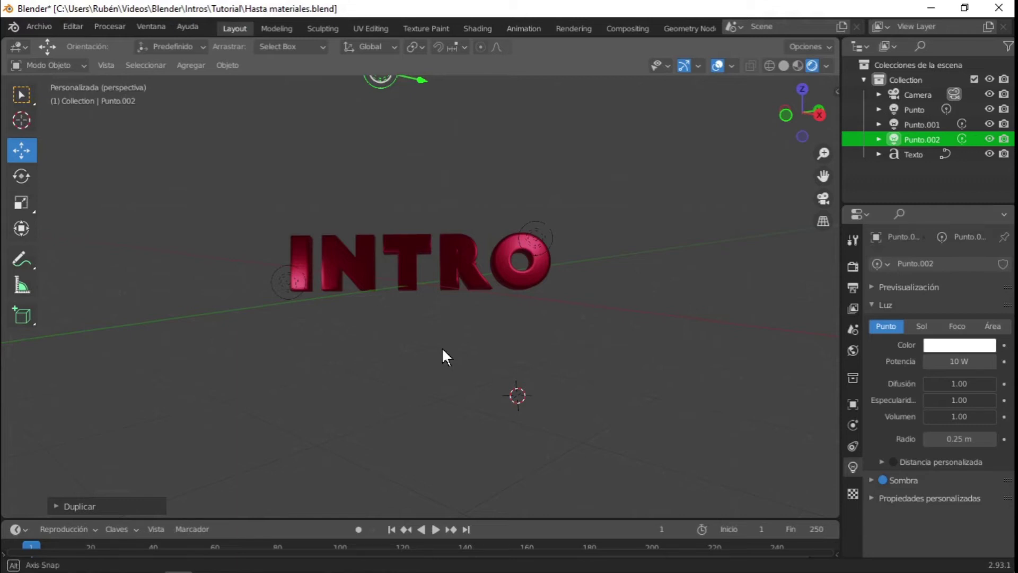
mouse_move(442, 350)
middle_down()
mouse_move(437, 382)
mouse_move(443, 370)
middle_up()
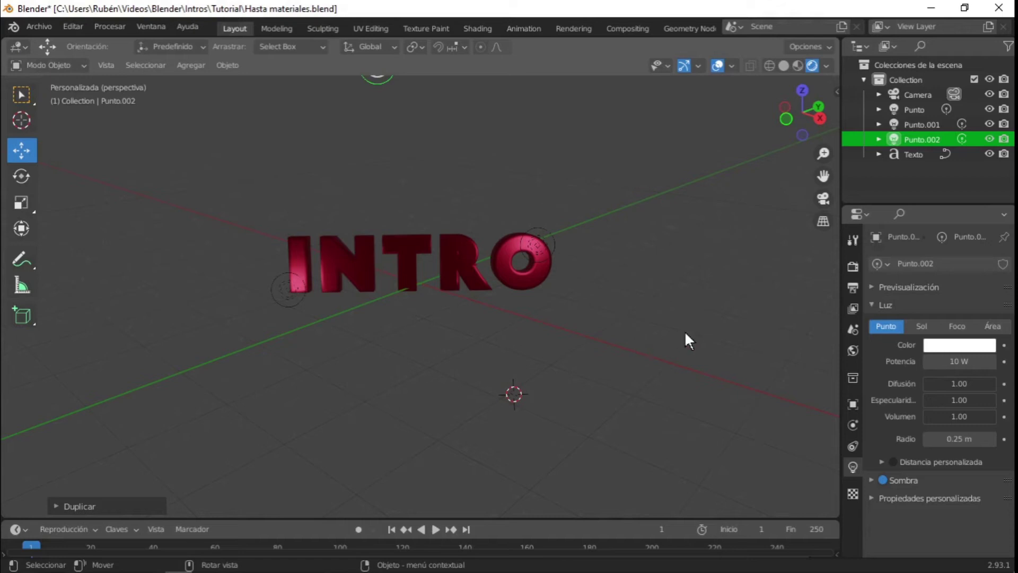
- Set the World background colour to dark blue on the HSV wheel, then adjust its brightness
click(853, 351)
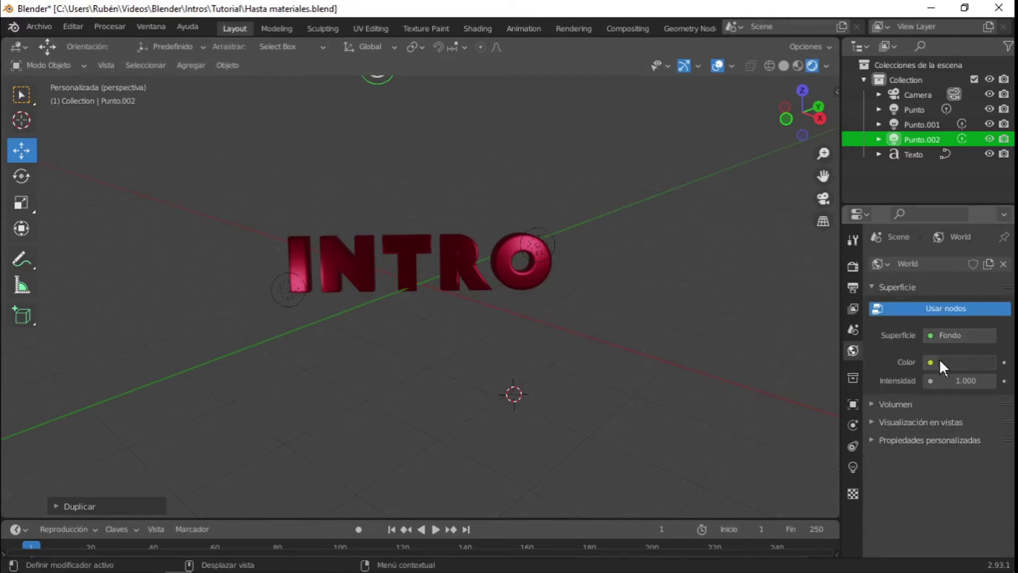
click(969, 363)
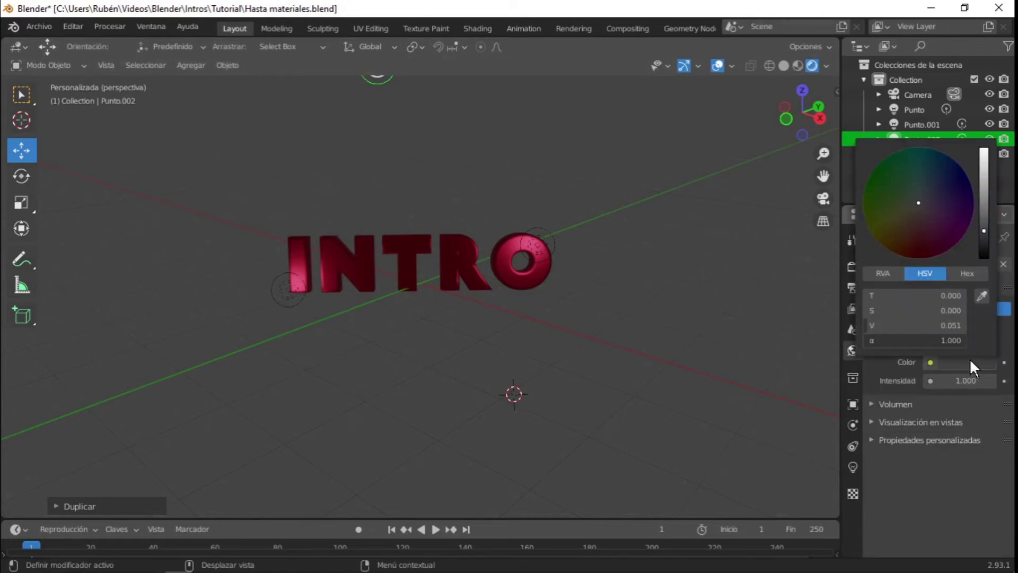
click(919, 202)
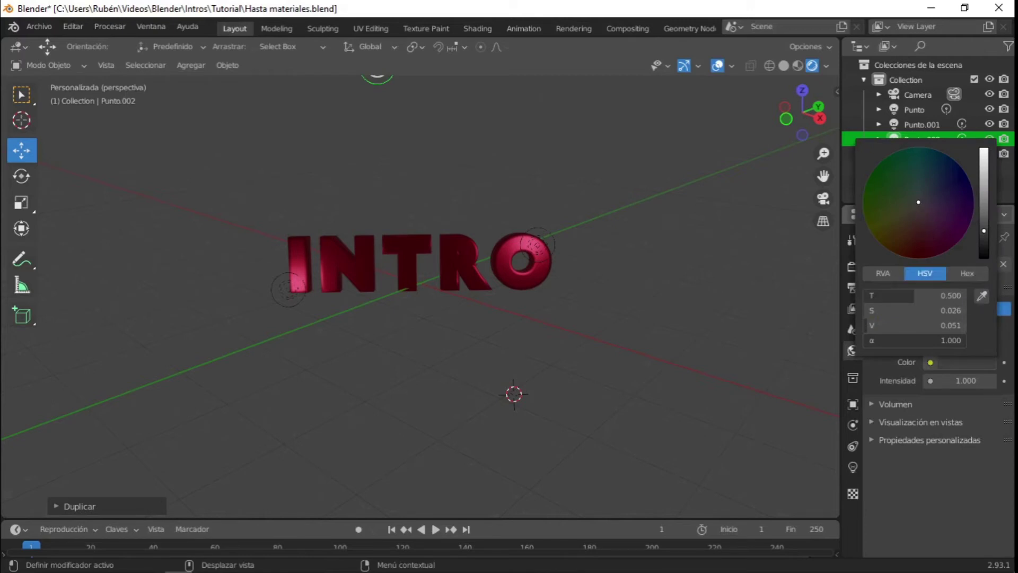
mouse_move(919, 201)
mouse_down()
mouse_move(963, 168)
mouse_move(957, 189)
mouse_move(963, 169)
mouse_up()
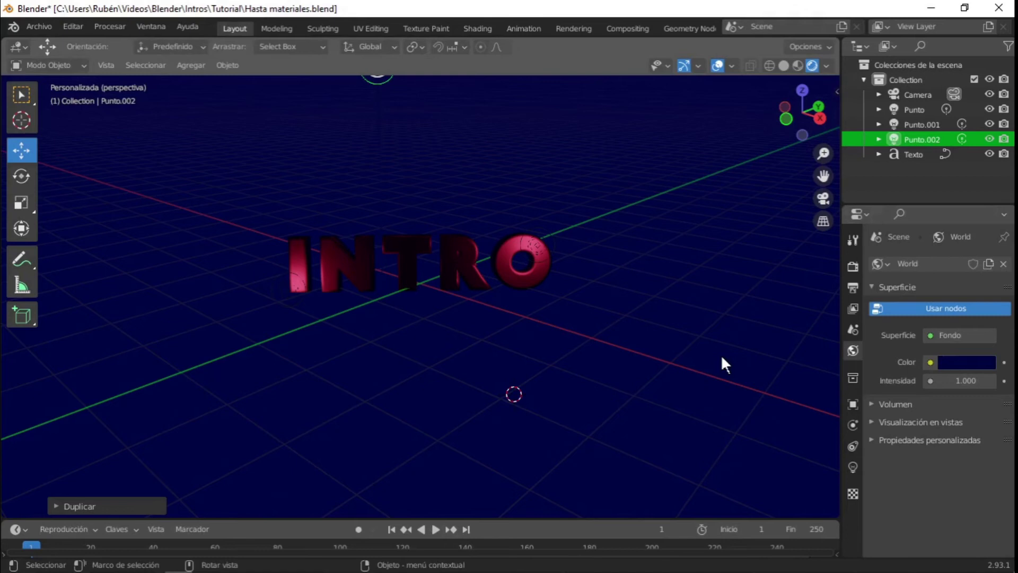
click(952, 362)
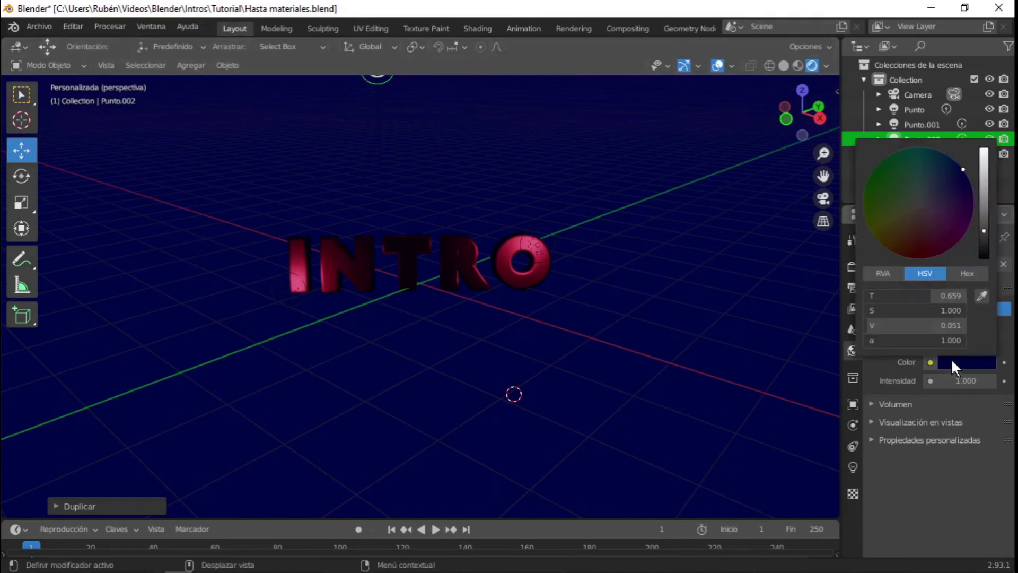
click(985, 231)
- Fine-tune the background colour value, select the light by the I, and enlarge the timeline
mouse_move(985, 229)
mouse_down()
mouse_move(984, 150)
mouse_move(984, 234)
mouse_up()
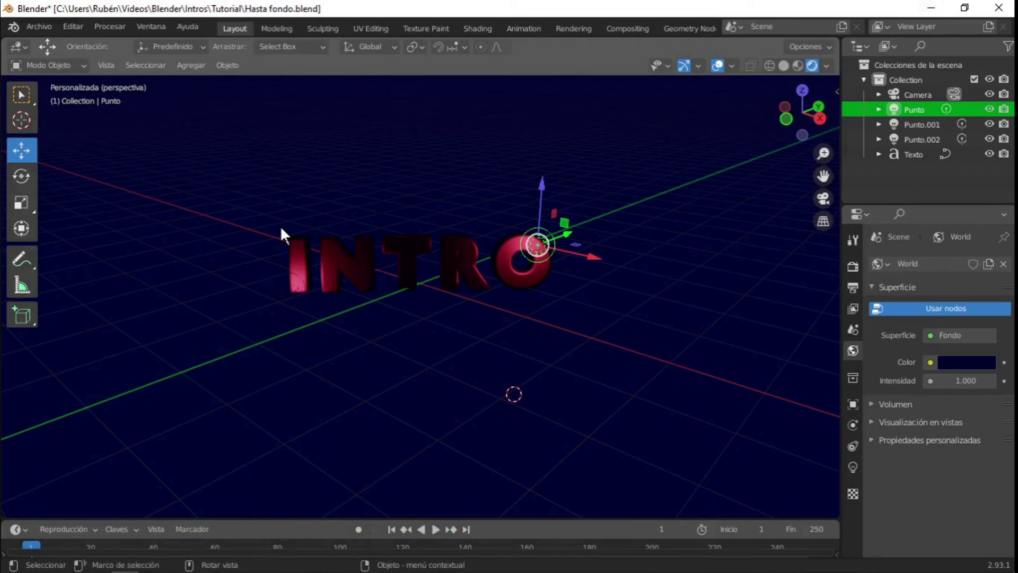
click(287, 285)
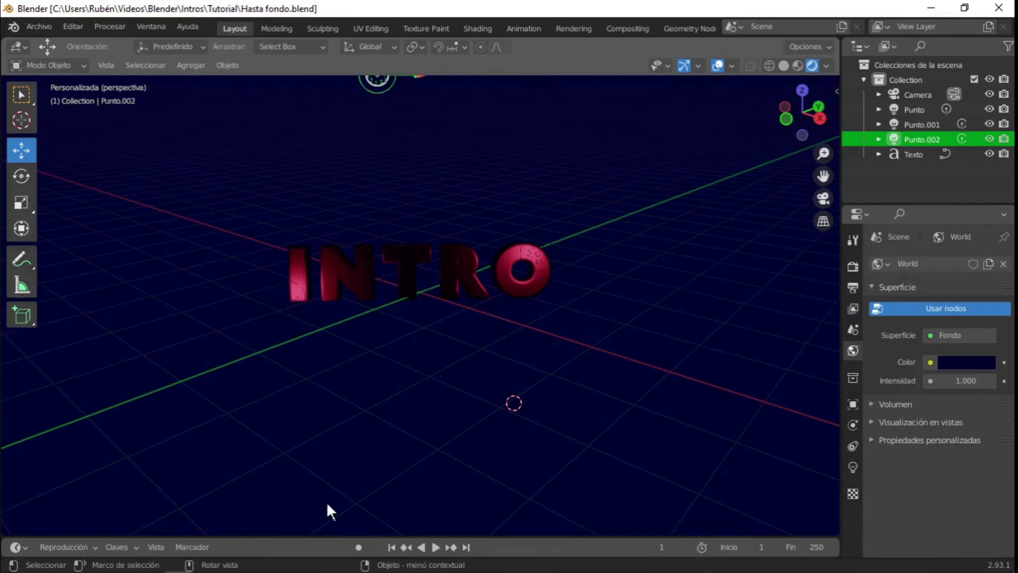
drag(332, 537, 344, 425)
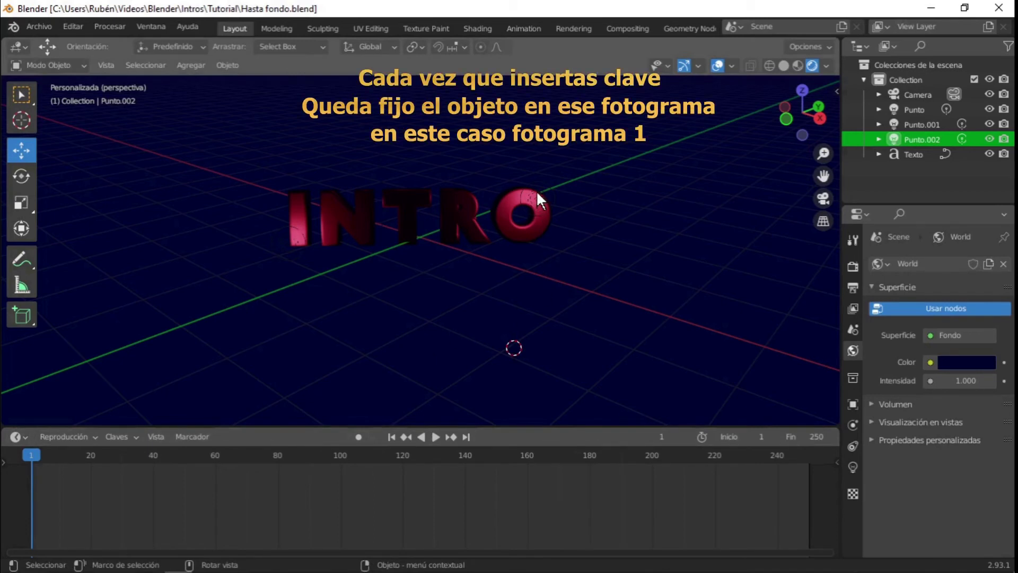
- Insert location keyframes at frame 1 for both the Punto and Punto.001 lights
click(537, 198)
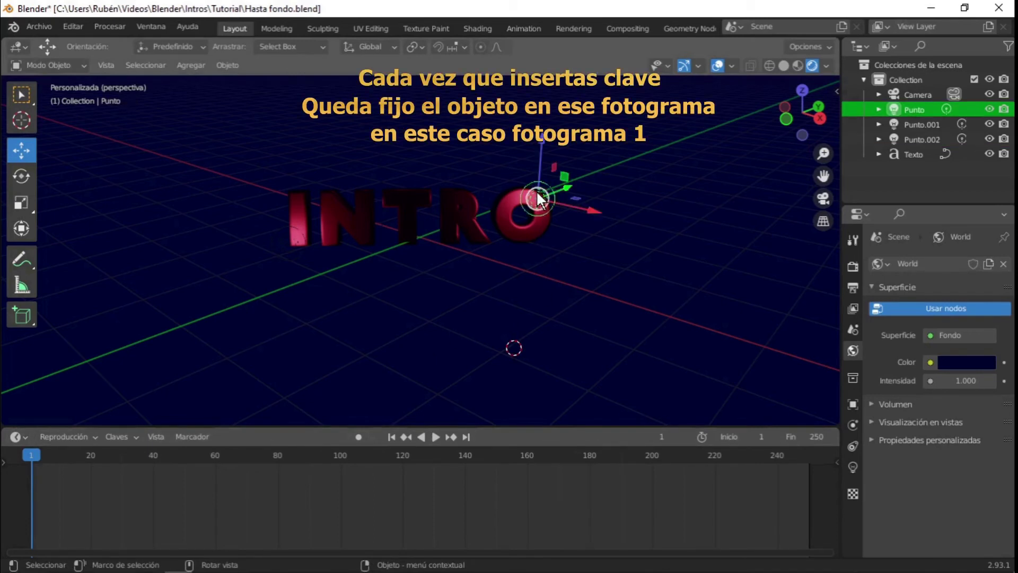
right_click(537, 199)
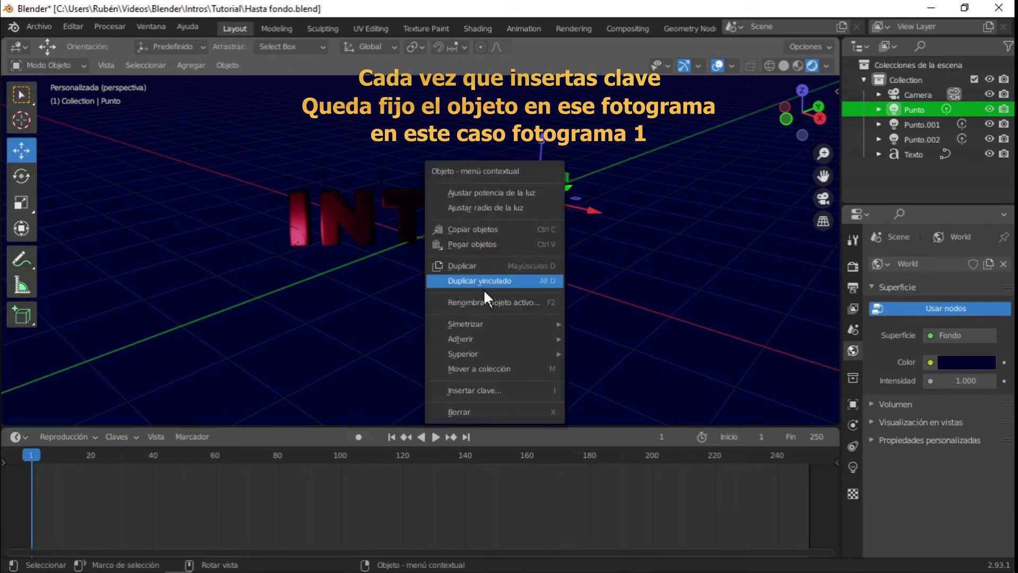
click(484, 390)
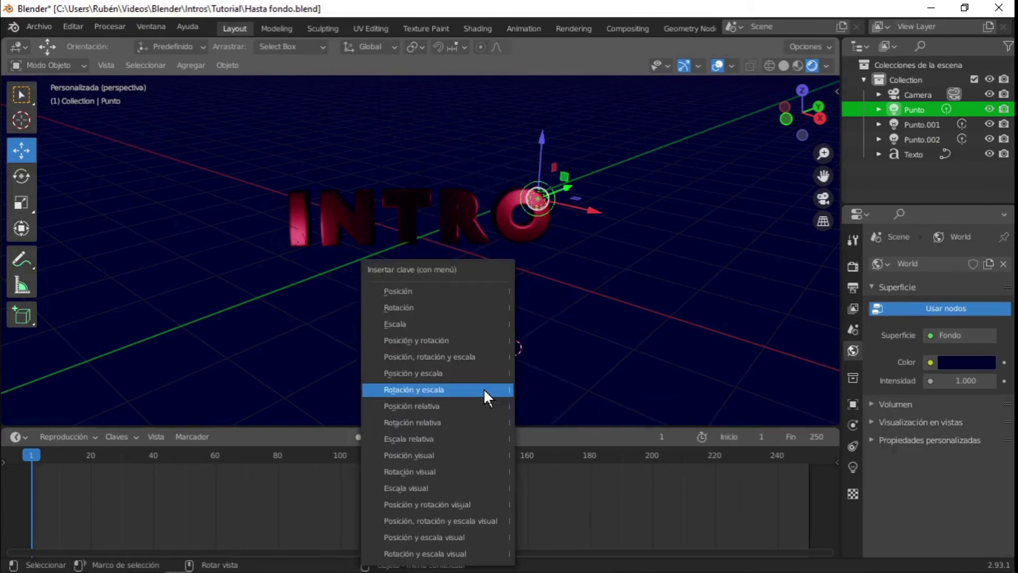
click(429, 295)
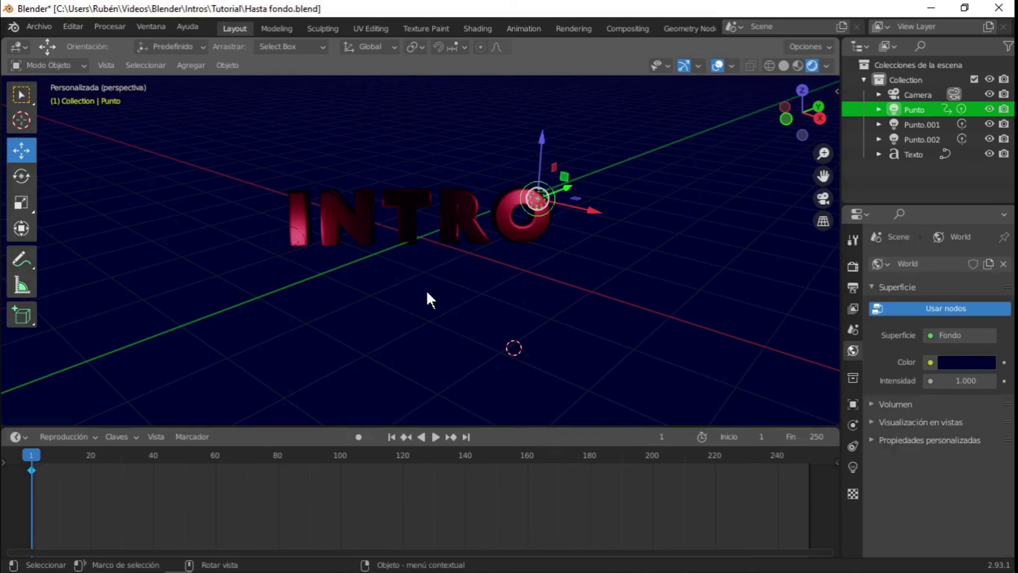
click(287, 252)
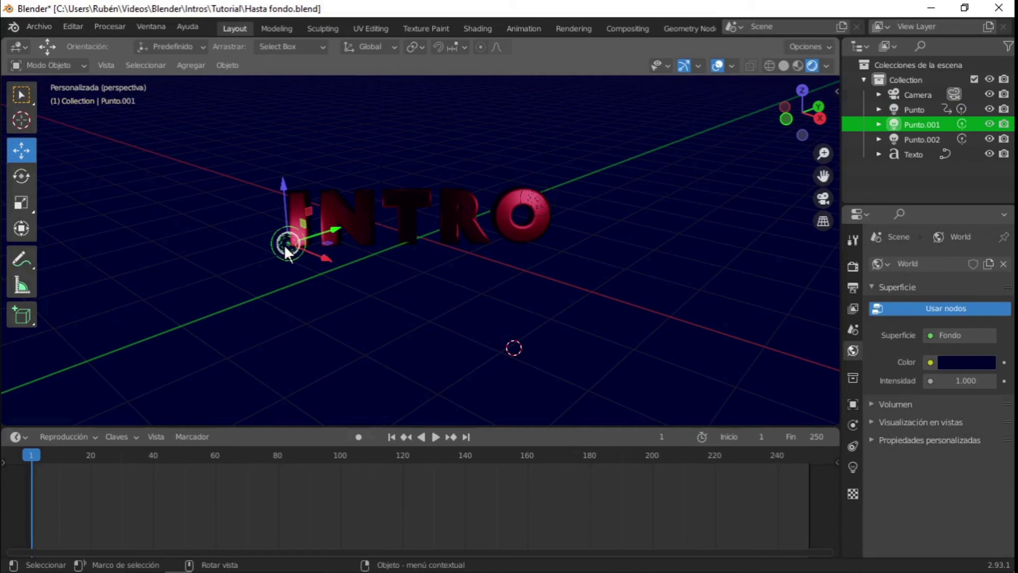
right_click(286, 253)
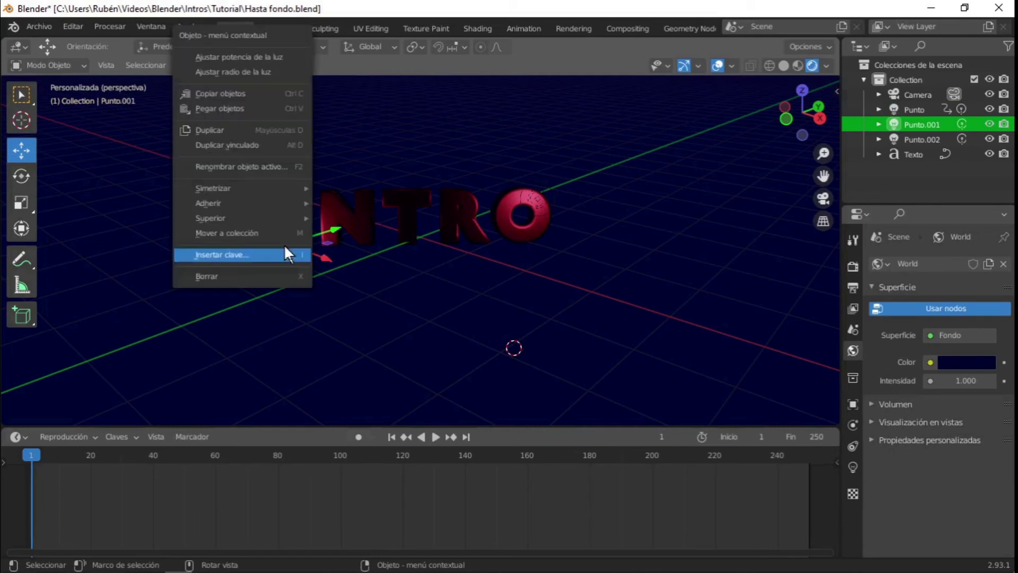
click(227, 256)
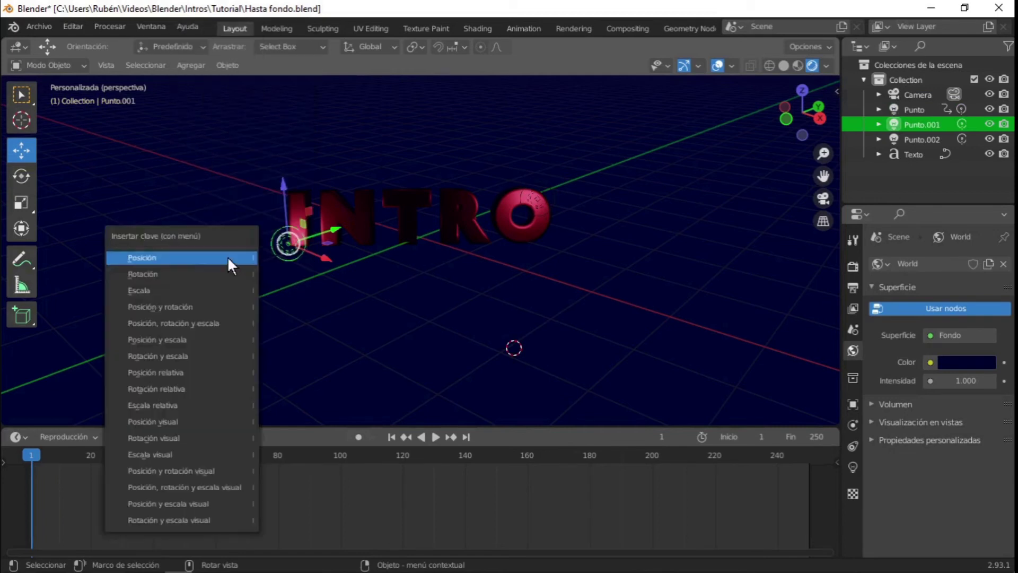
click(207, 257)
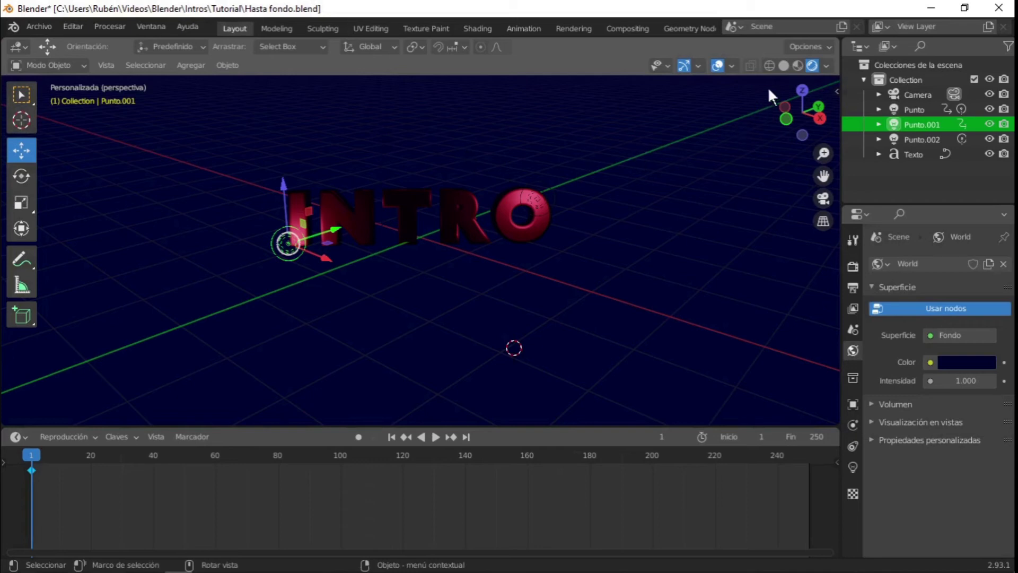
- Switch to Solid shading, zoom out, and key Punto.002's position at frame 1
click(785, 66)
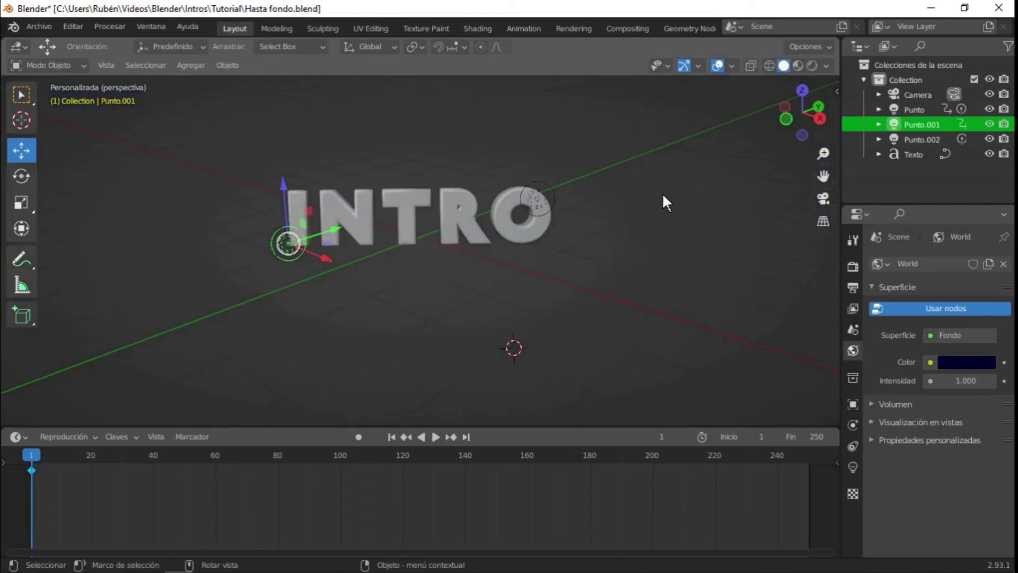
scroll(655, 204, down, 3)
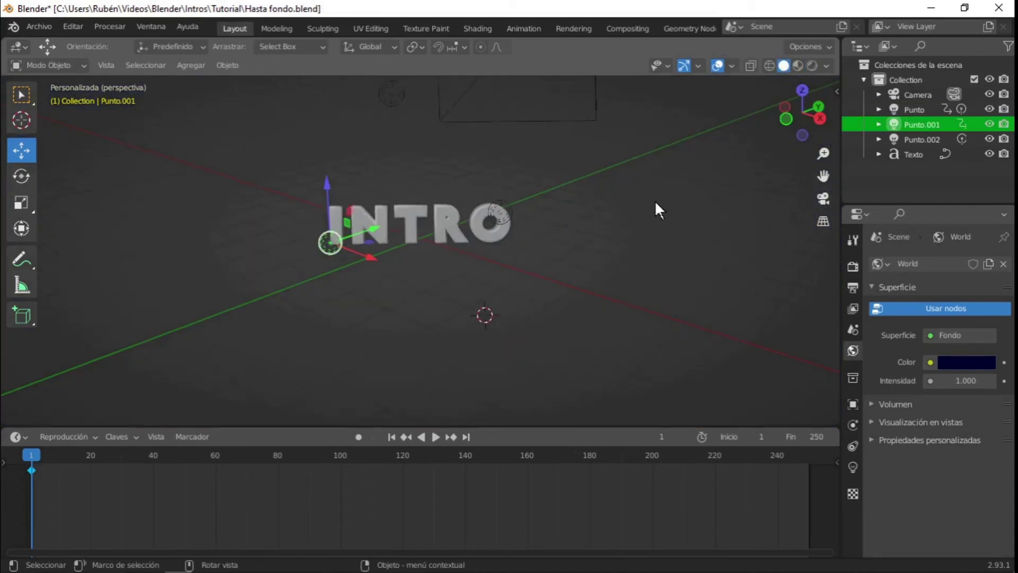
scroll(656, 209, down, 1)
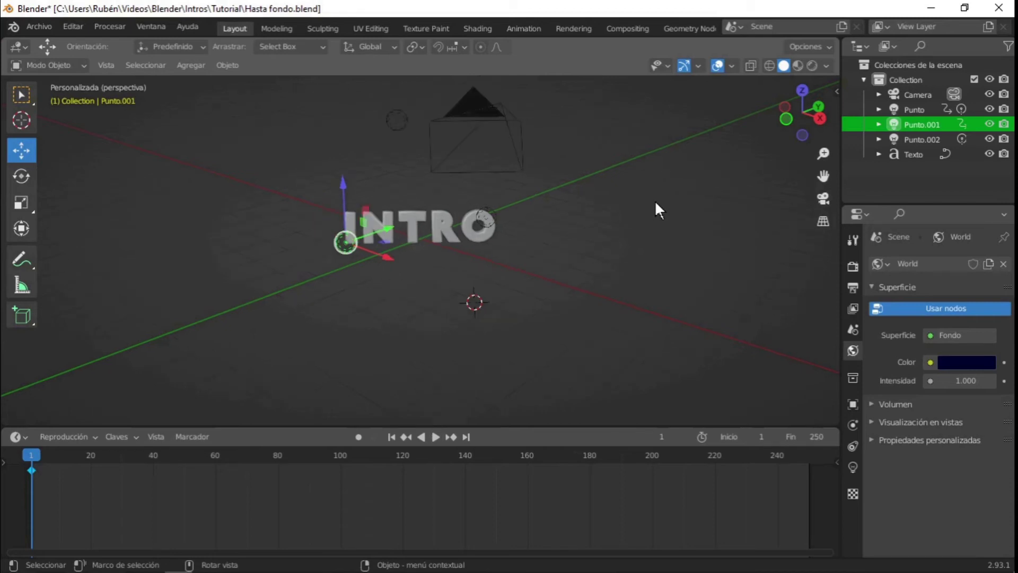
click(396, 121)
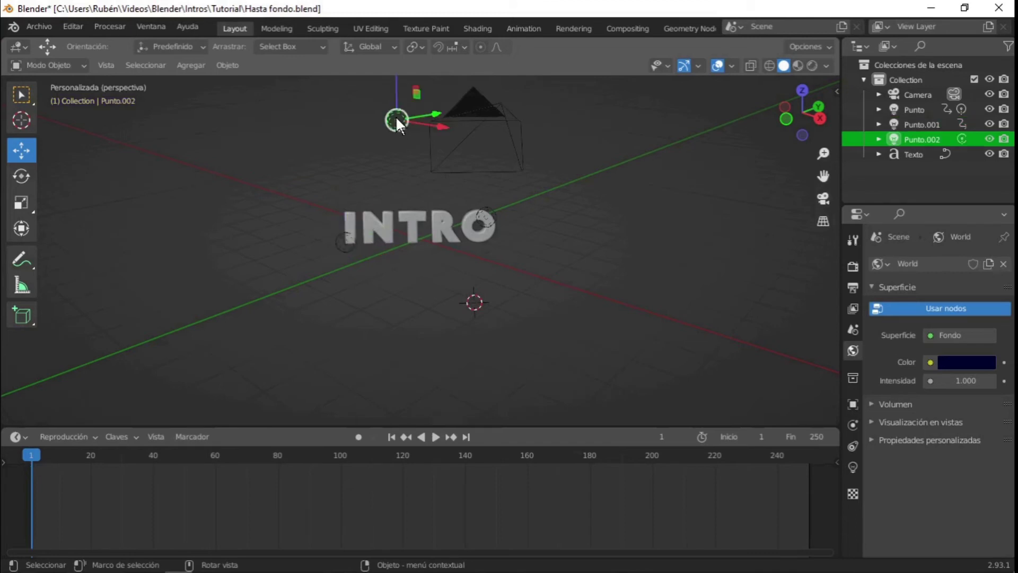
right_click(396, 115)
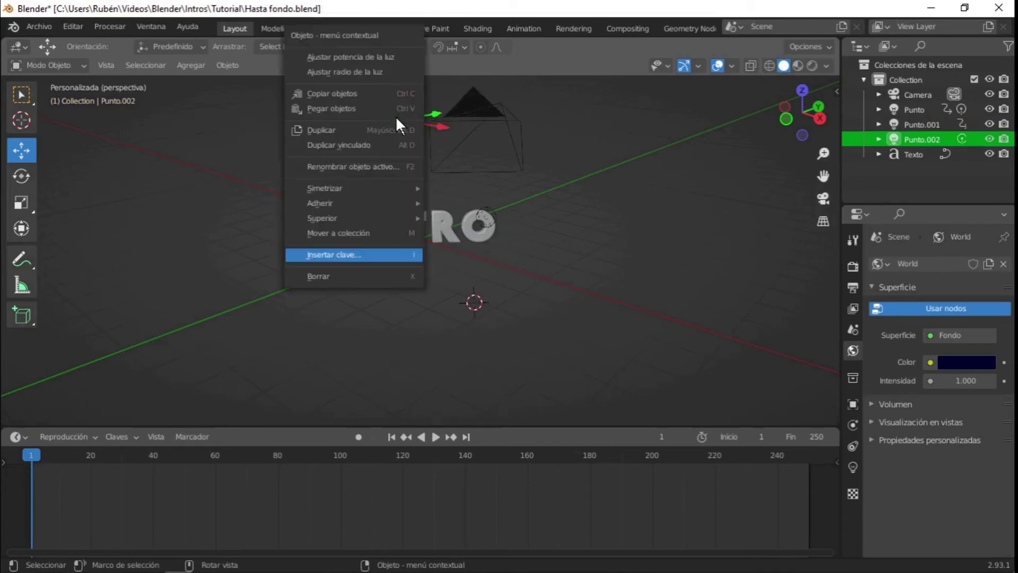
click(313, 254)
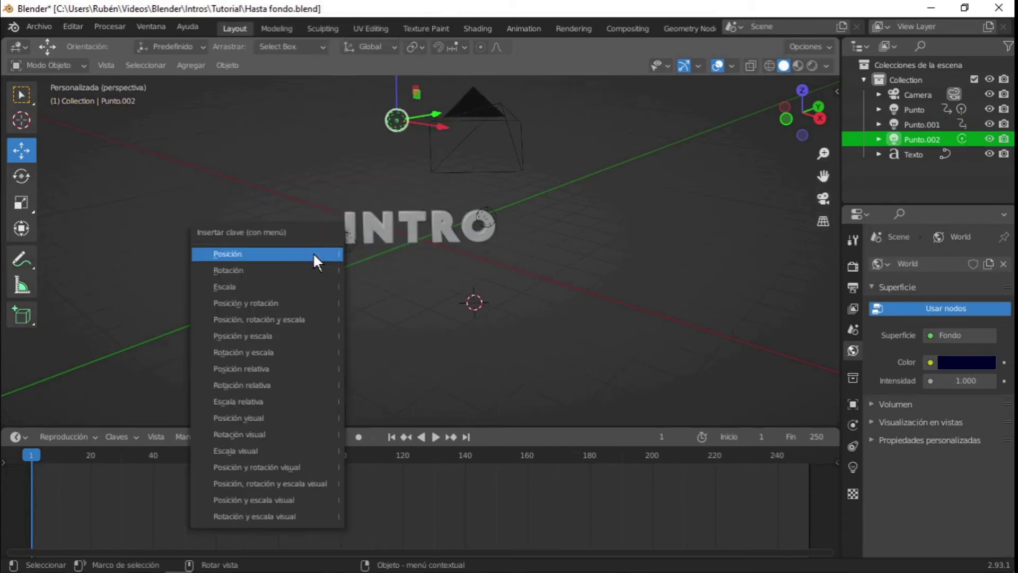
click(257, 254)
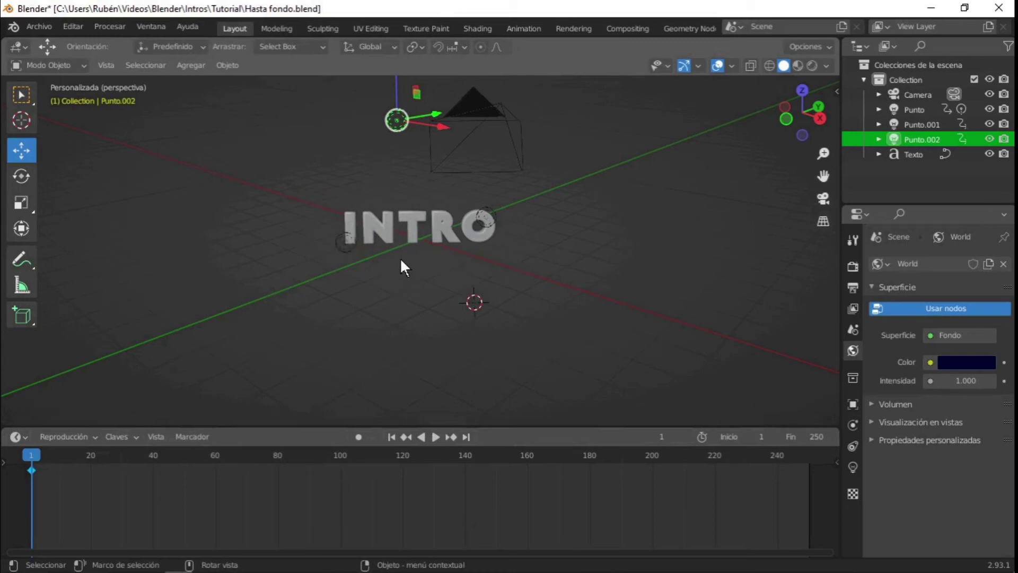
- Set the INTRO text object's X rotation to 175° in Object properties
click(386, 230)
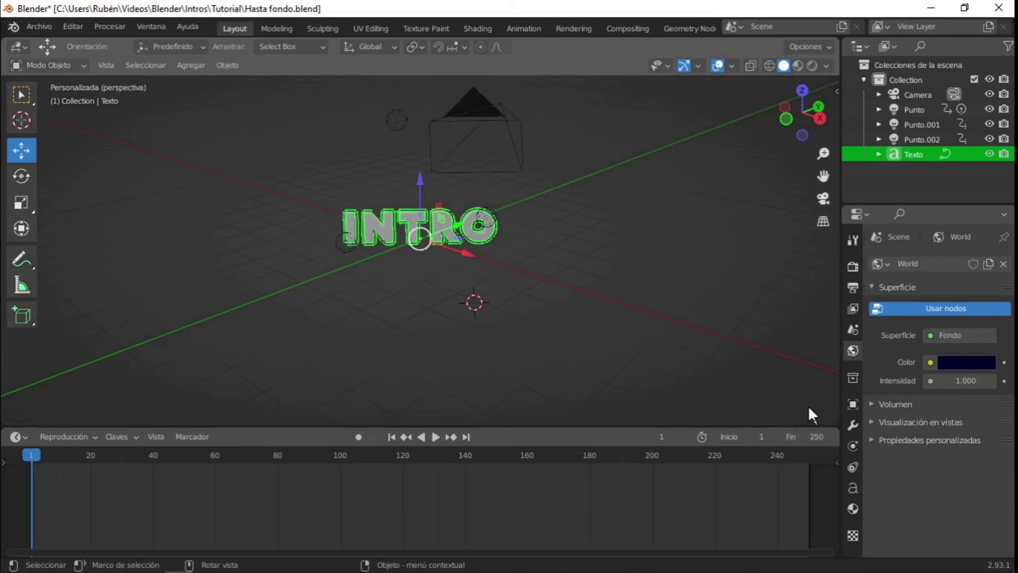
click(853, 403)
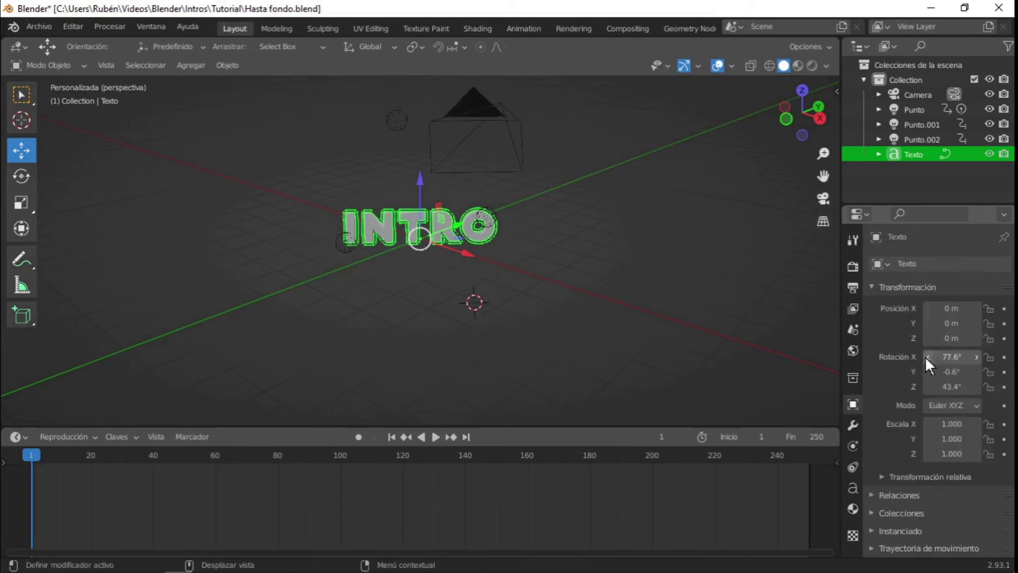
click(952, 357)
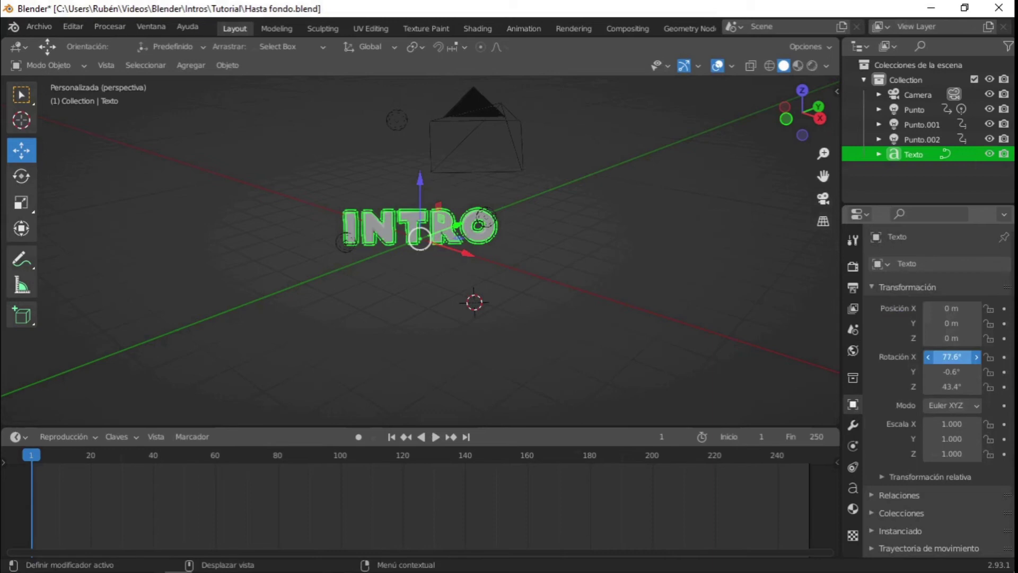
click(952, 356)
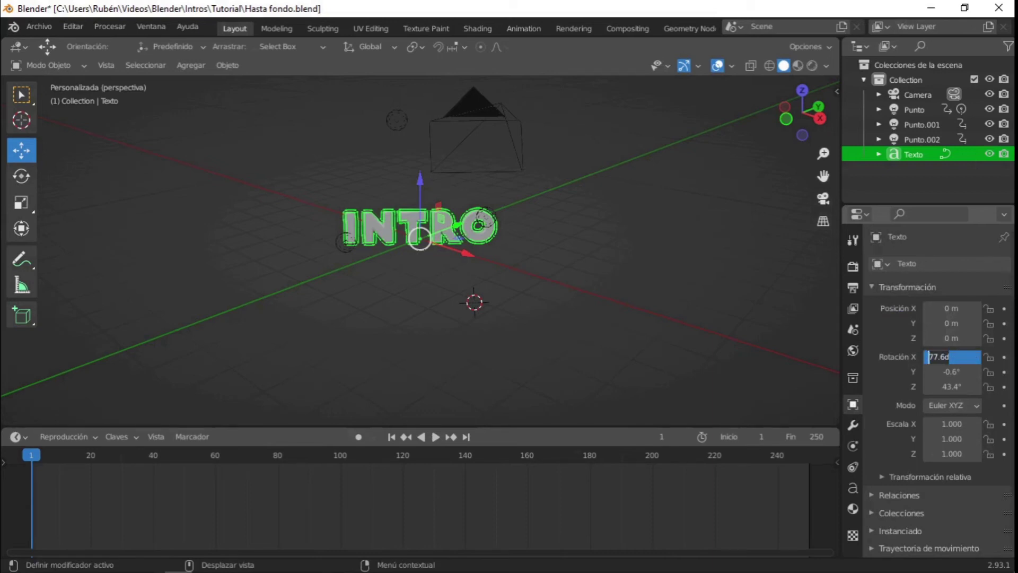
text(175)
key(Return)
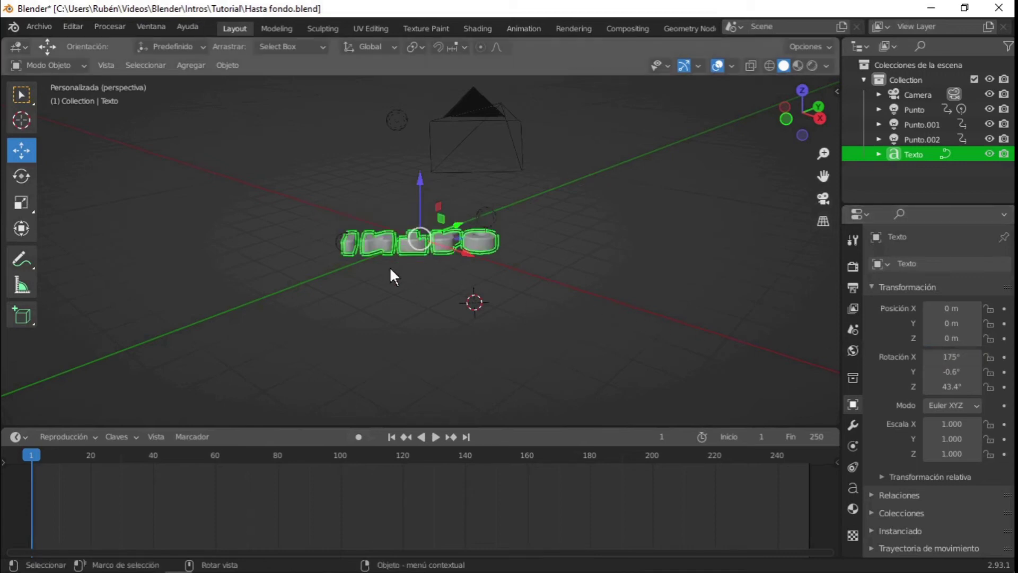
- Insert a rotation keyframe for the INTRO text at frame 1
right_click(405, 240)
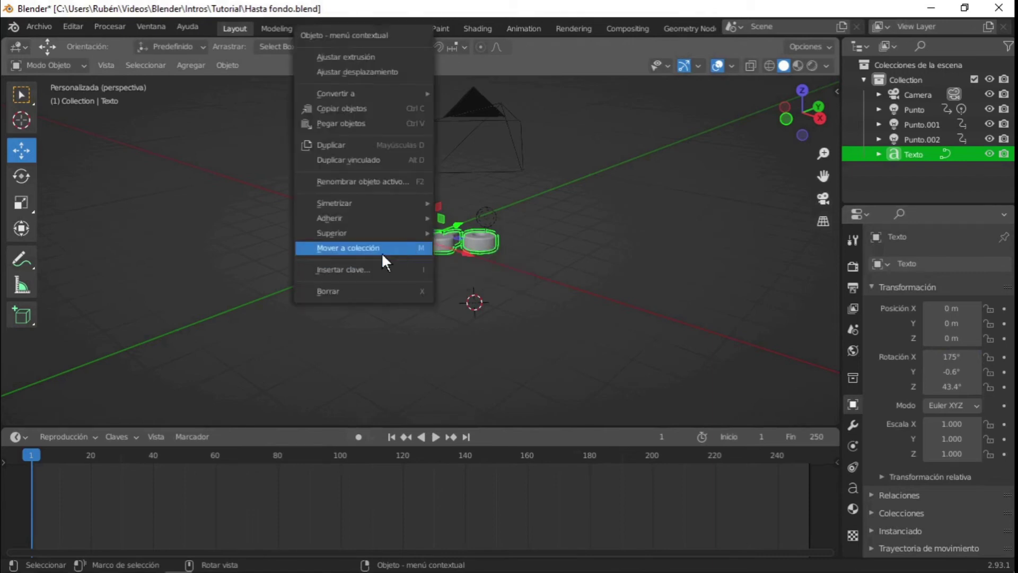
click(372, 269)
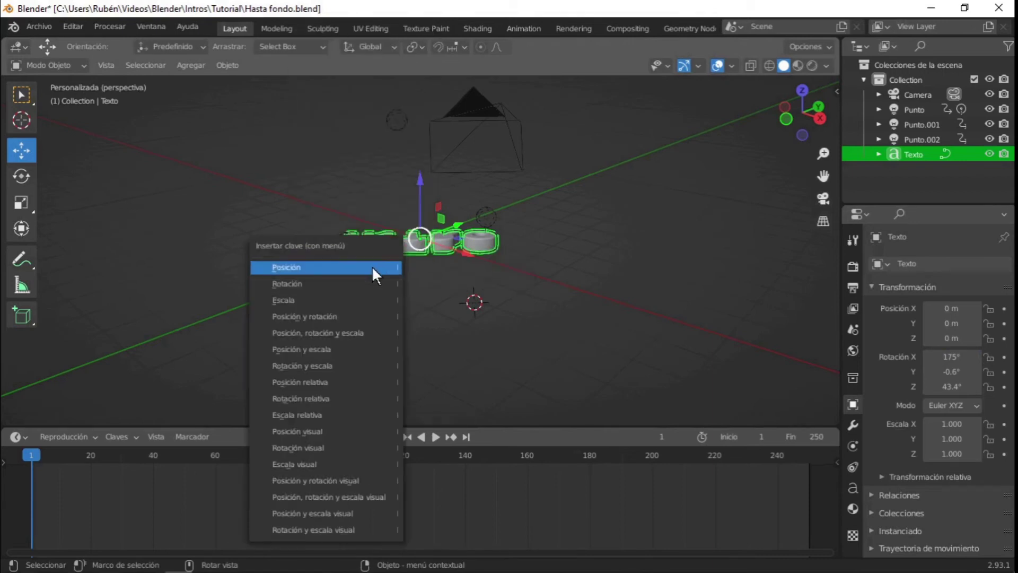
click(294, 284)
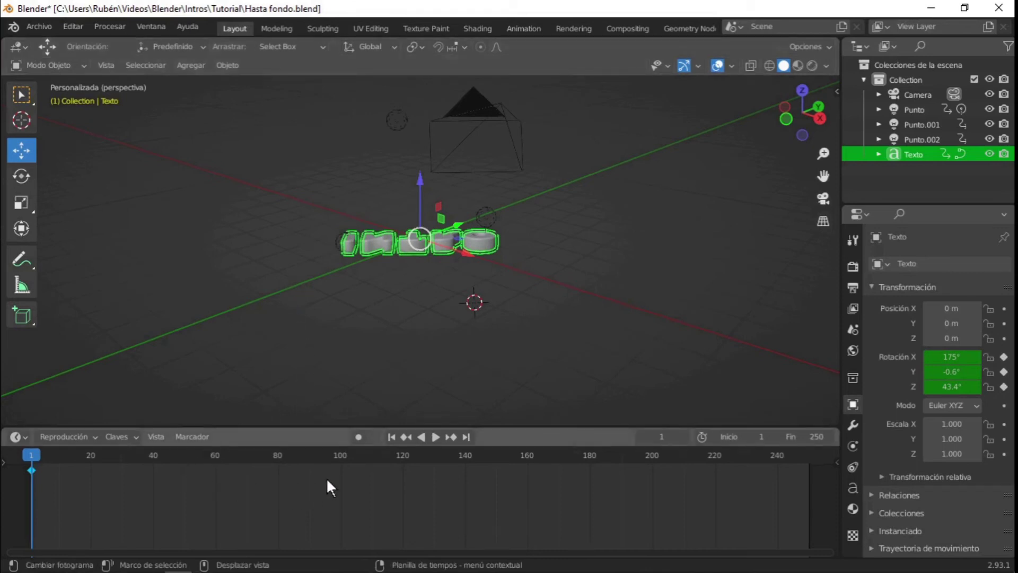
- At frame 100, move Punto to the text's left end, key its position, and select Punto.001
click(339, 473)
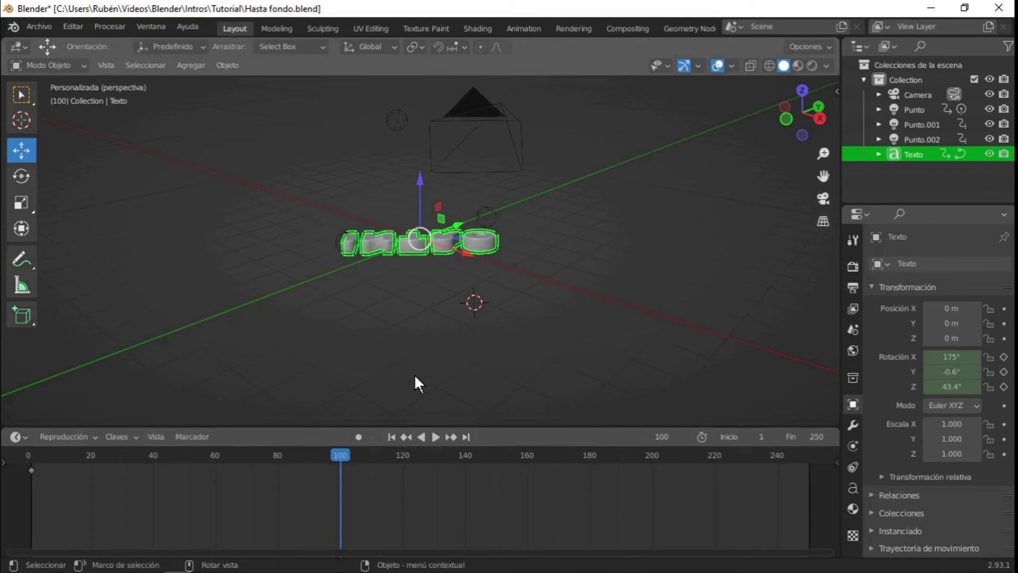
click(485, 216)
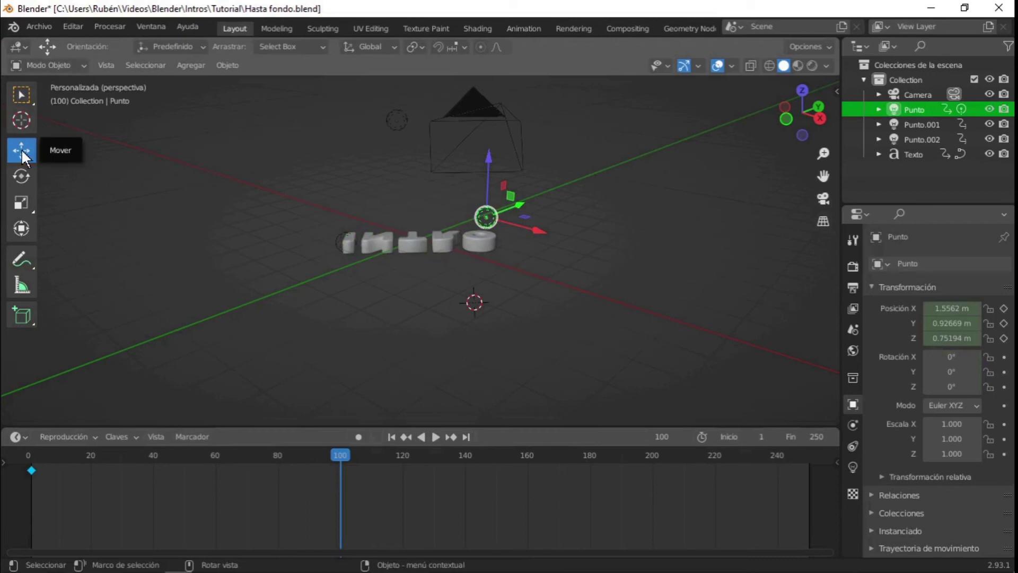
drag(482, 215, 334, 221)
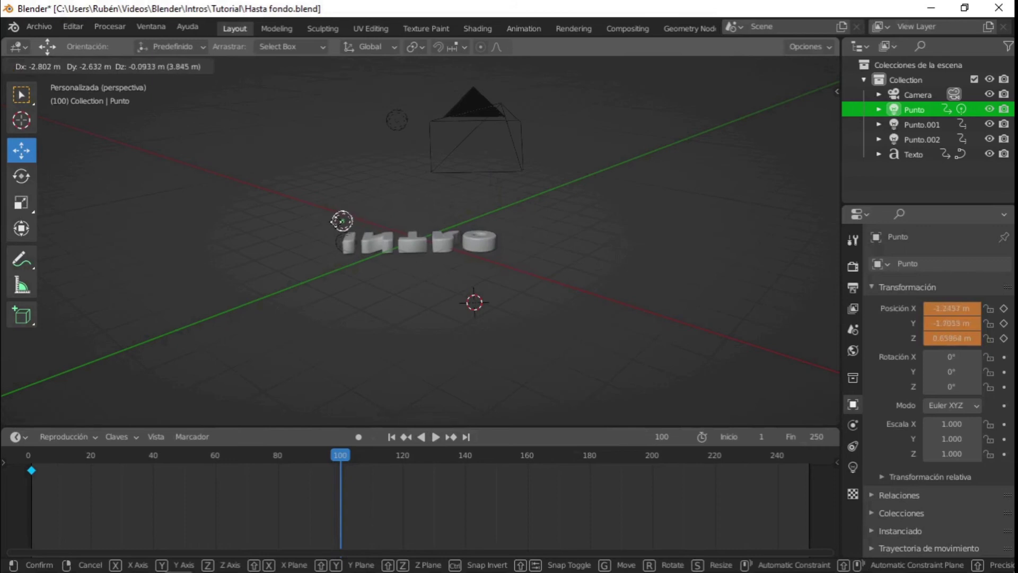
drag(335, 221, 337, 224)
right_click(335, 221)
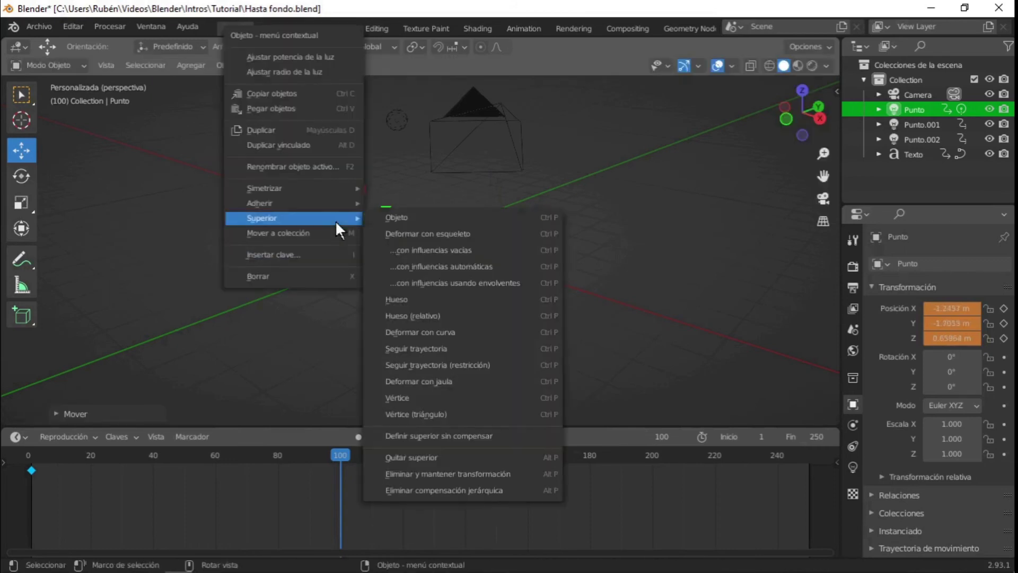
click(306, 253)
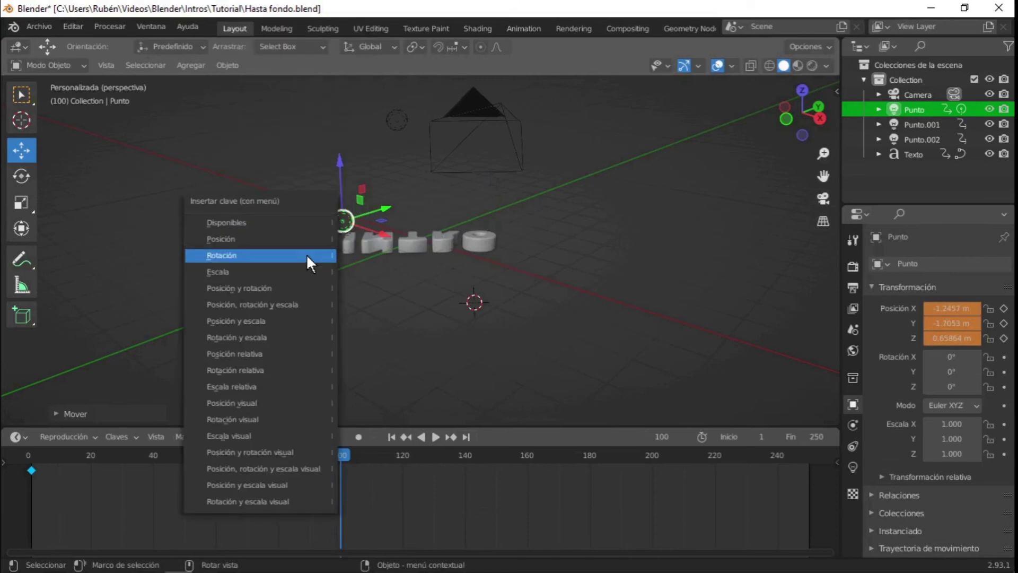
click(245, 245)
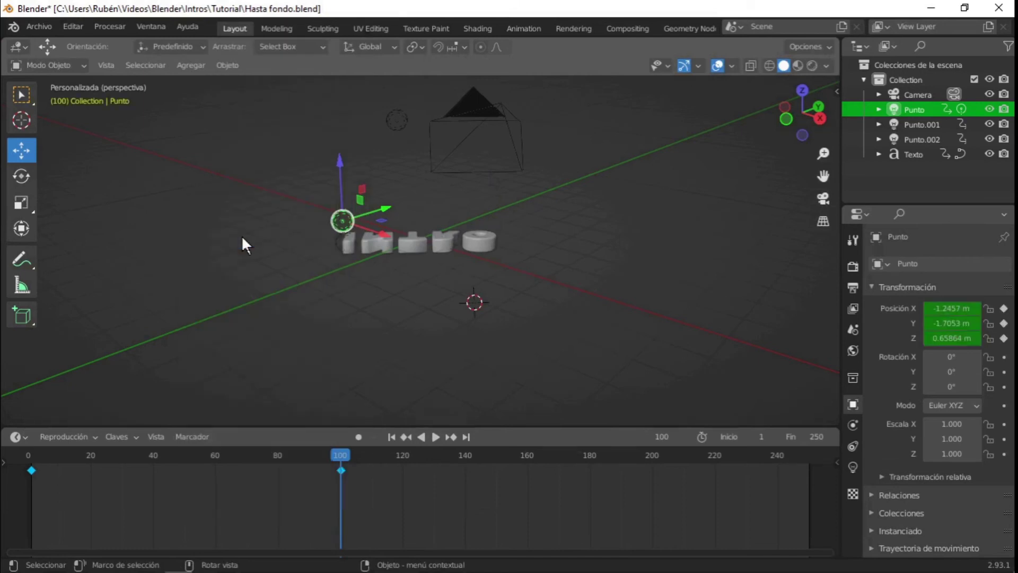
click(339, 238)
click(339, 237)
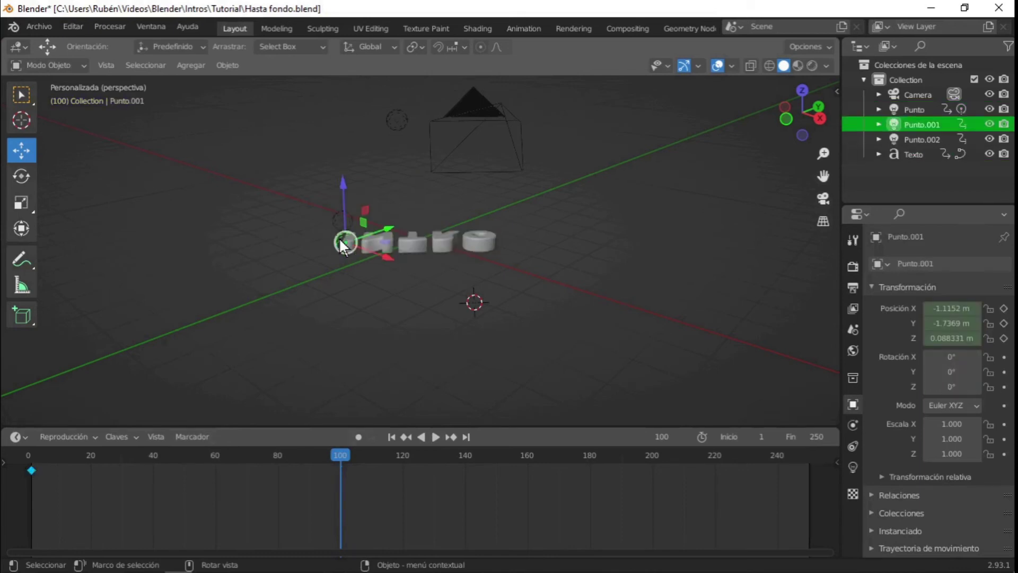
- Move Punto.001 to the text's right end, key its position at frame 100, then go to frame 150
drag(339, 237, 497, 243)
right_click(497, 243)
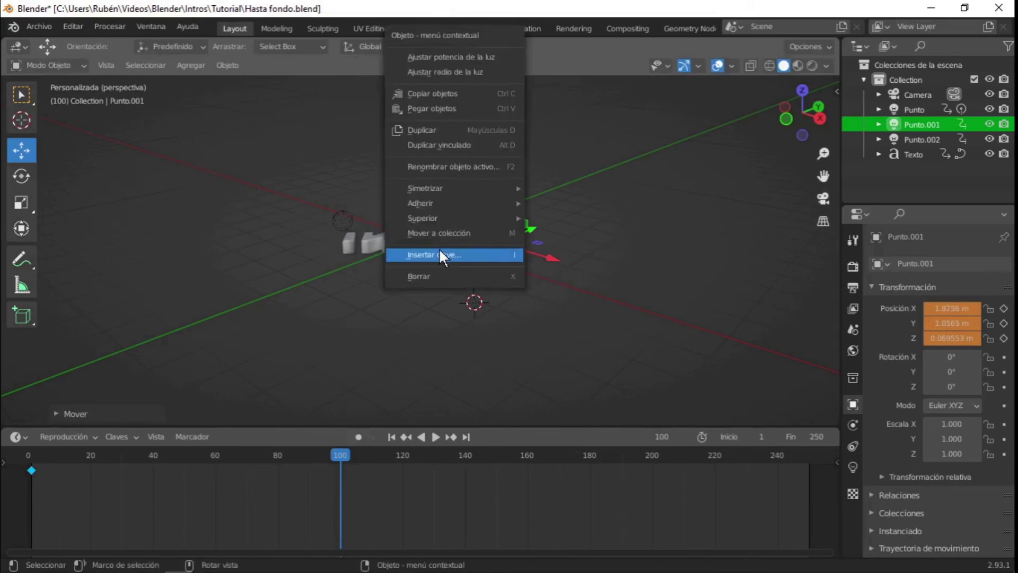
click(438, 250)
click(361, 252)
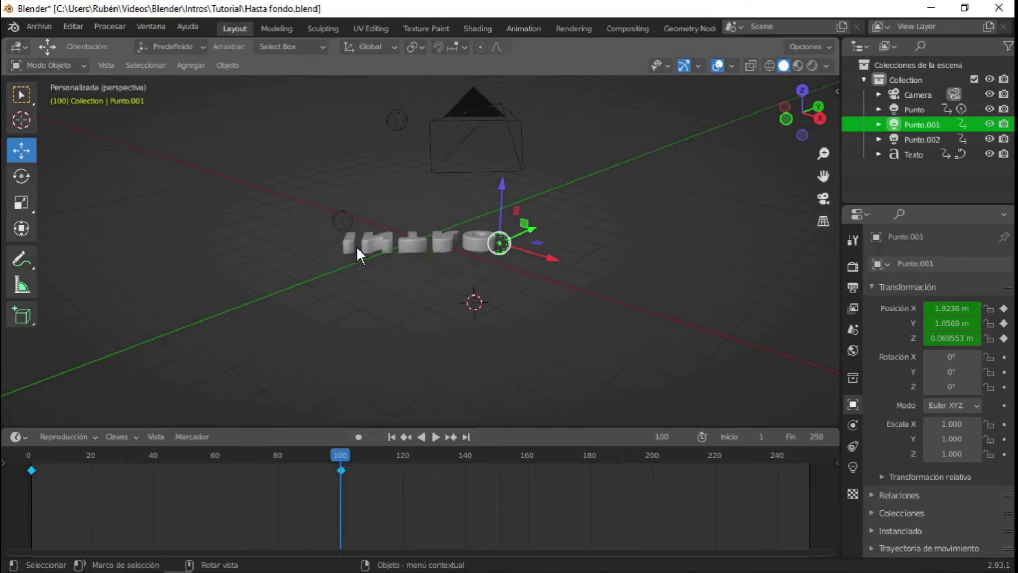
click(496, 465)
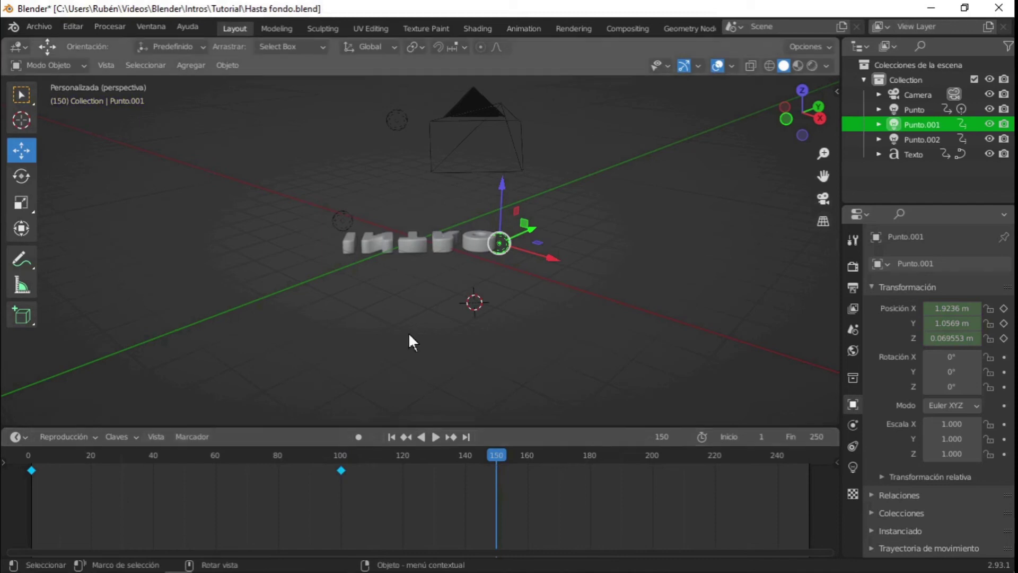
- Stand the INTRO text upright at 78.7° X and key its rotation at frame 150
click(411, 244)
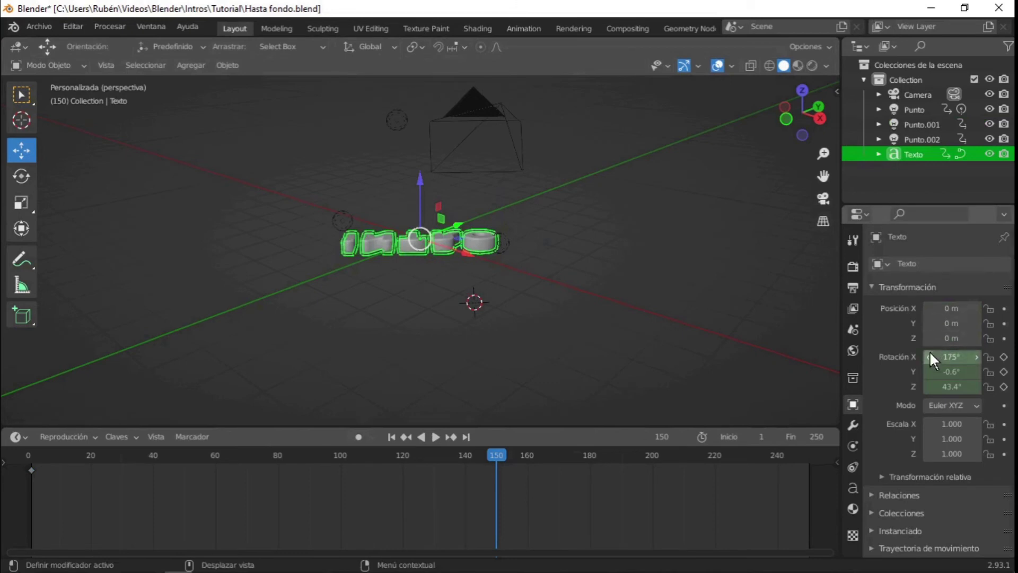
mouse_move(951, 354)
mouse_down()
mouse_move(928, 357)
mouse_move(939, 357)
mouse_up()
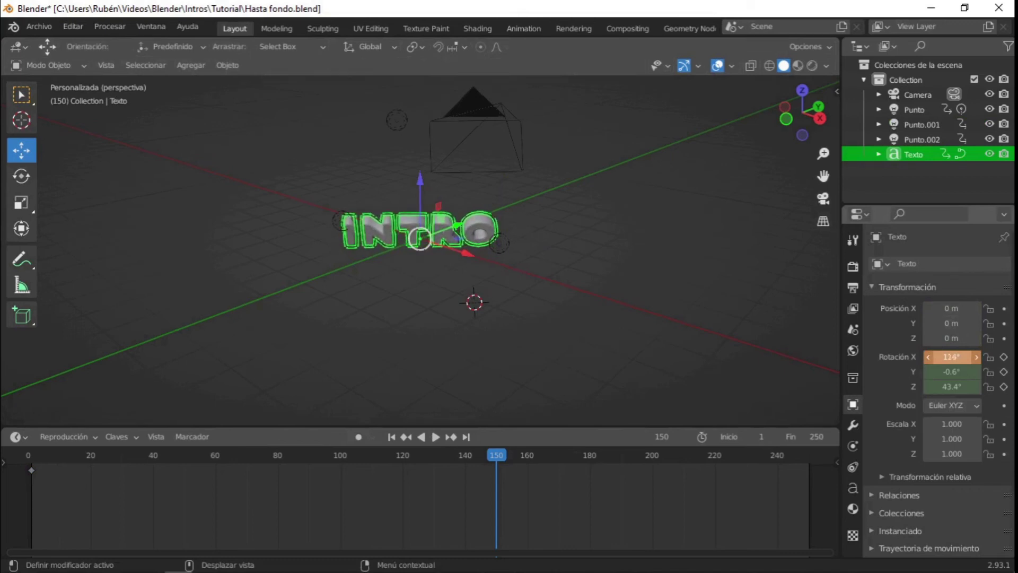
mouse_move(951, 356)
mouse_down()
mouse_move(933, 356)
mouse_move(949, 356)
mouse_up()
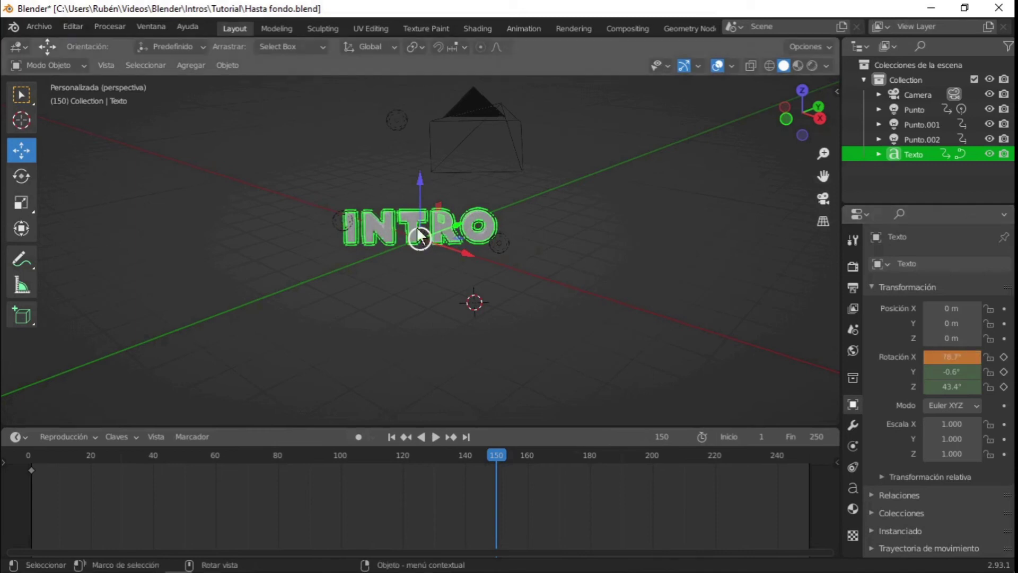
right_click(388, 216)
mouse_move(312, 218)
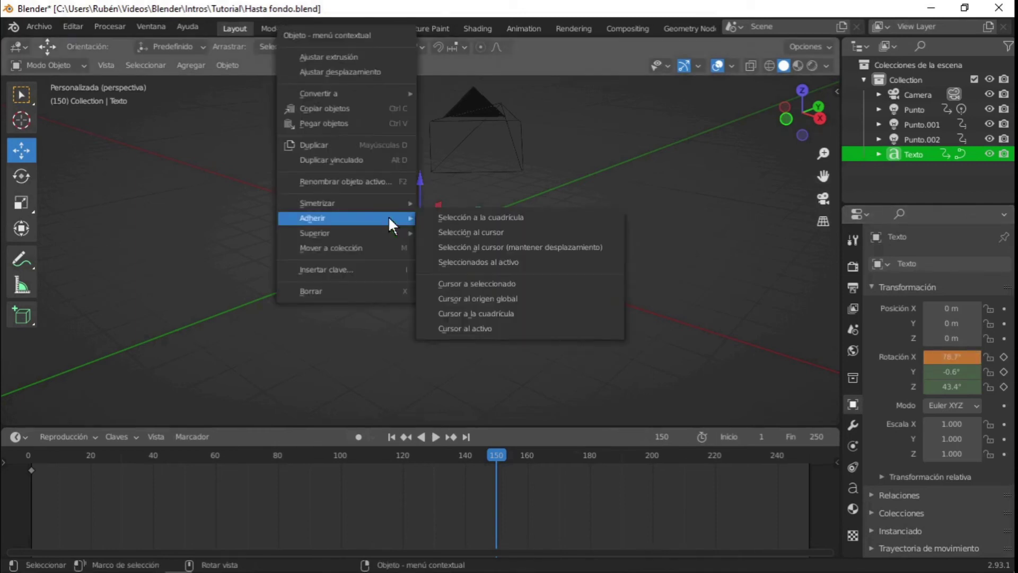
click(339, 269)
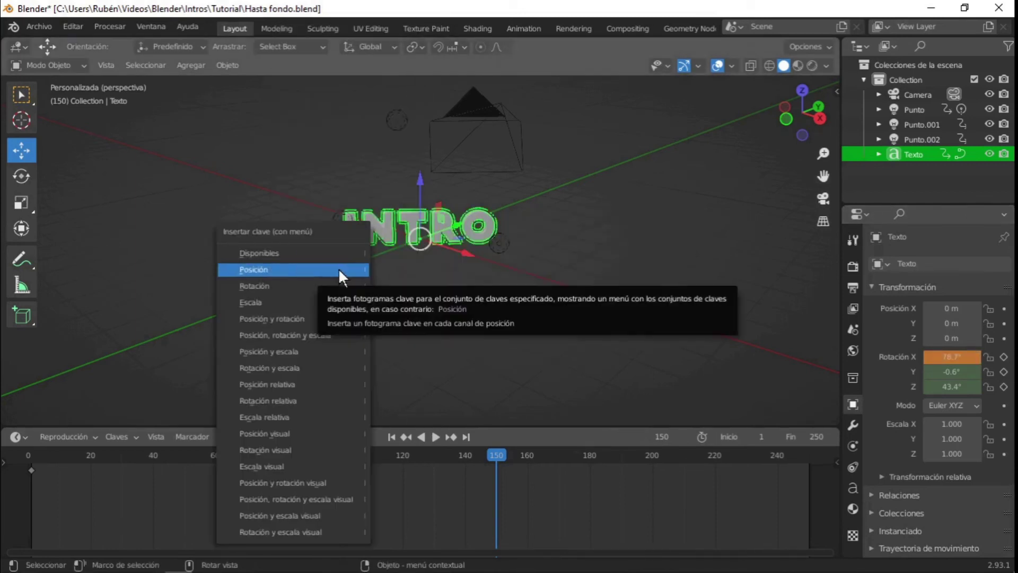
click(273, 289)
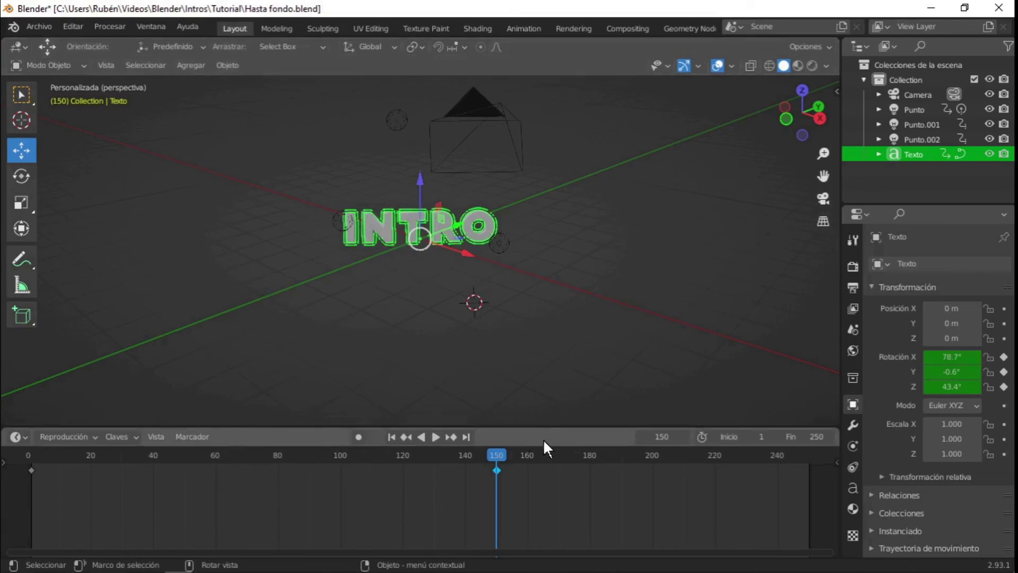
- At frame 200, move Punto.001 left of INTRO and key its location
click(651, 459)
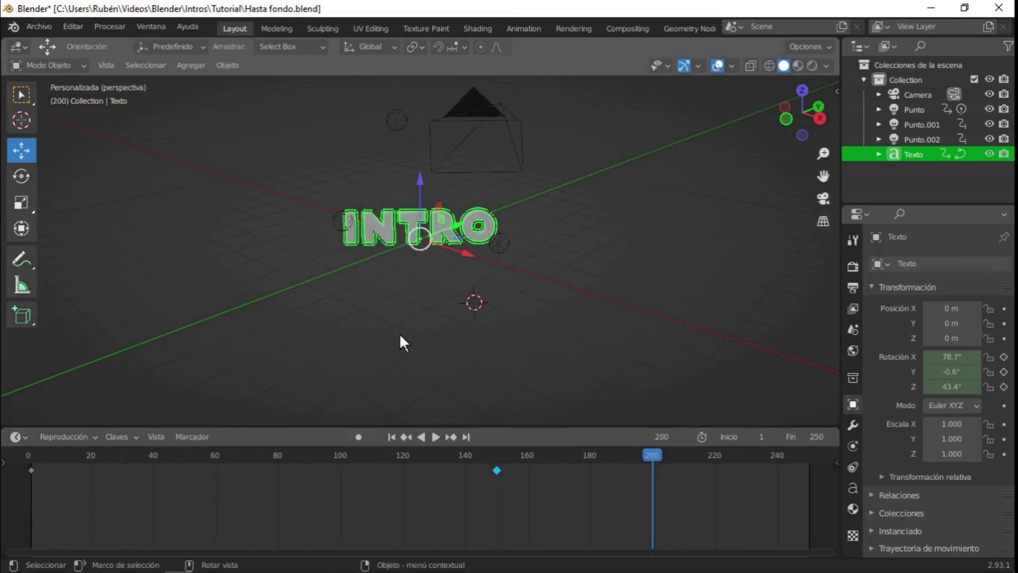
click(497, 239)
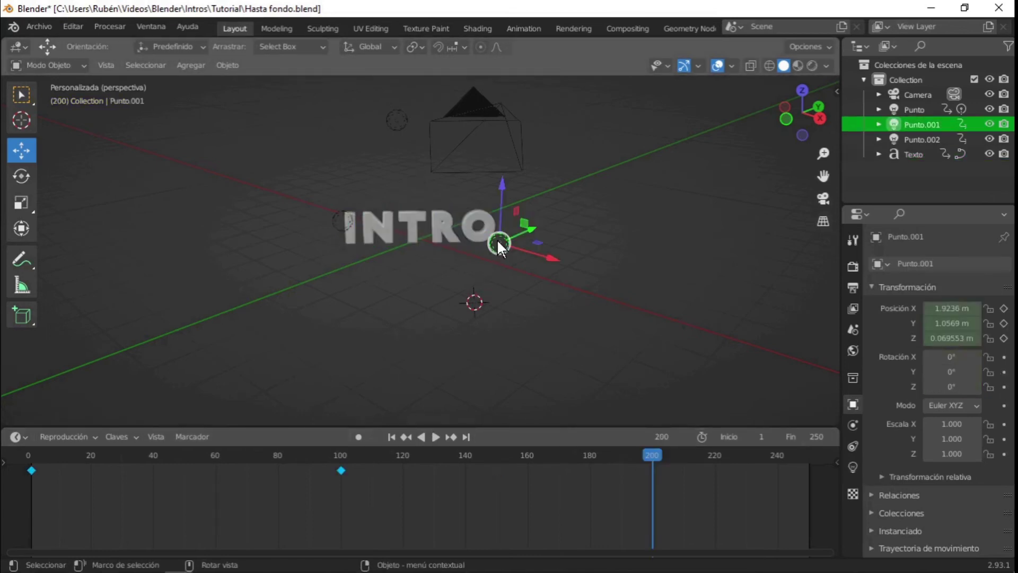
drag(497, 239, 369, 240)
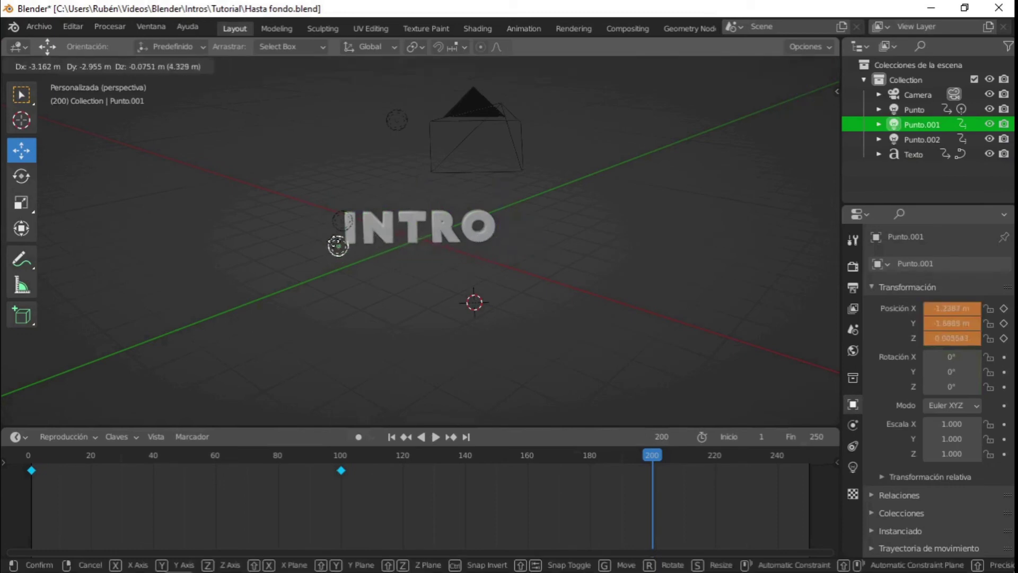
drag(369, 240, 334, 243)
right_click(332, 243)
click(285, 256)
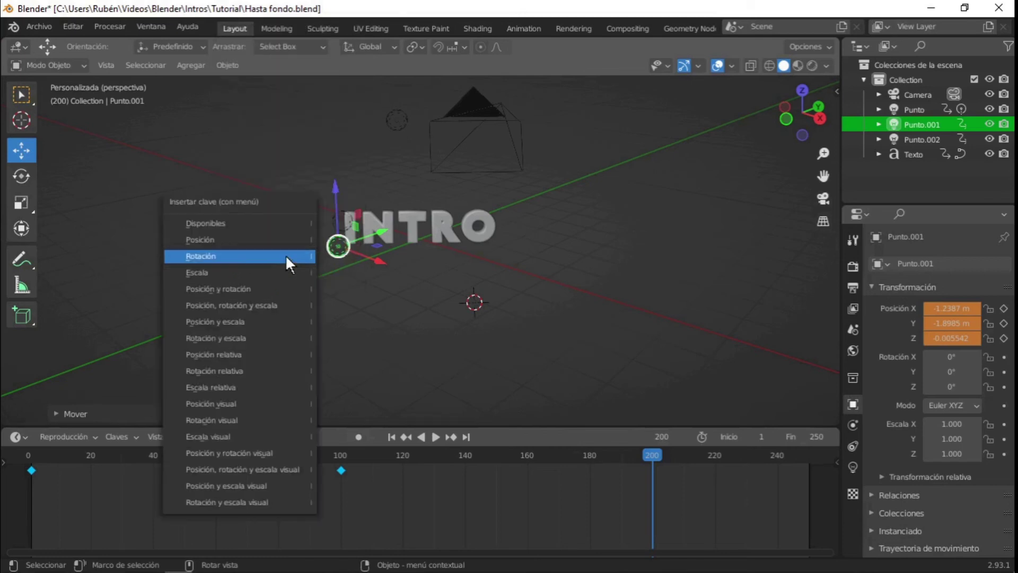
click(236, 240)
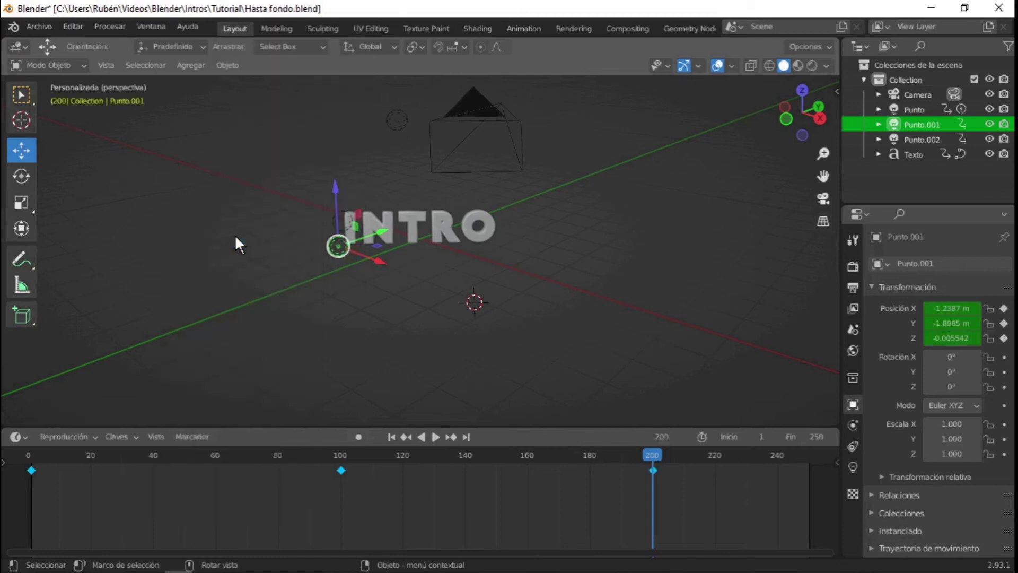
- Move the Punto light to the right end of INTRO and key its location
click(341, 222)
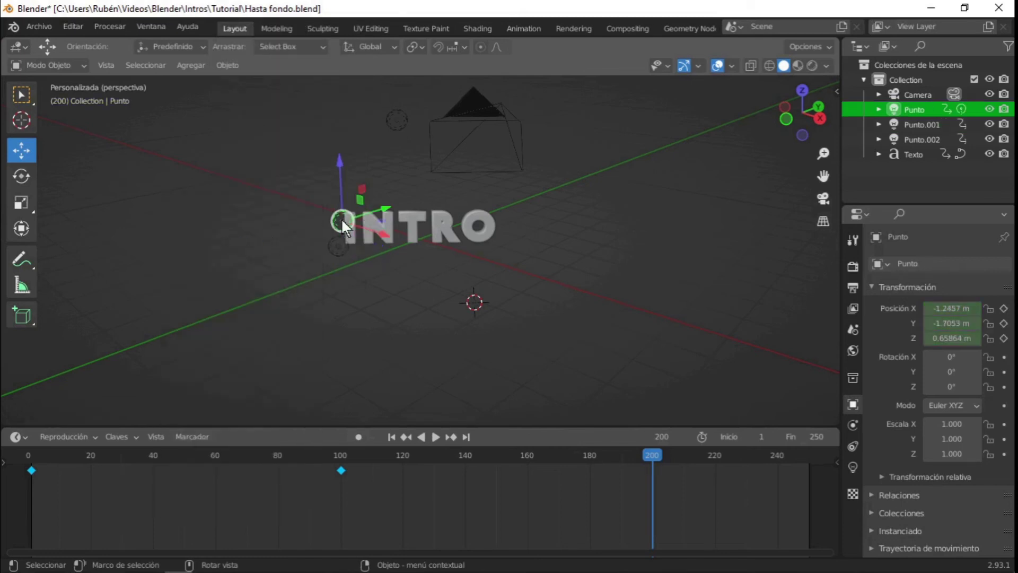
drag(342, 218, 504, 221)
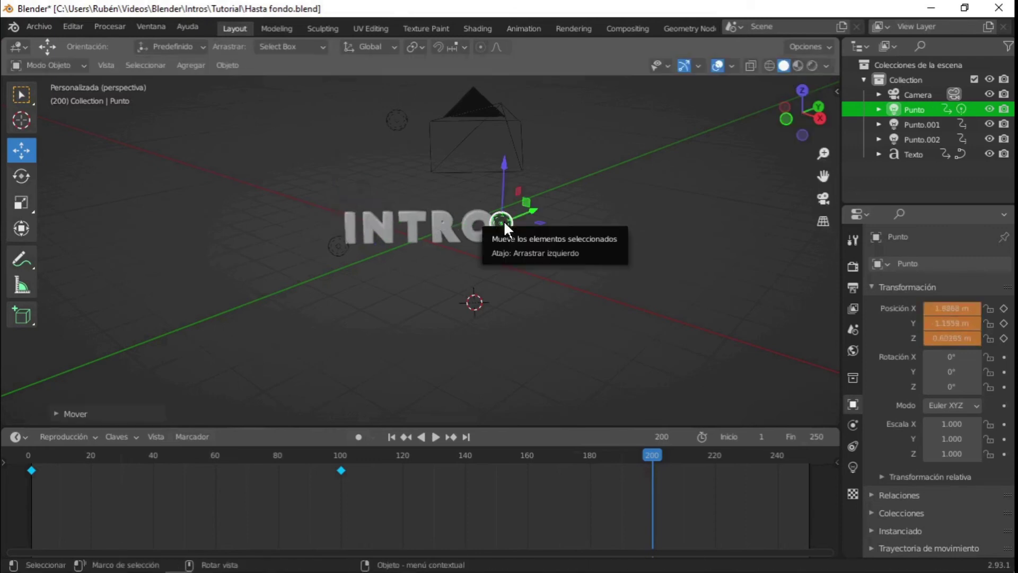
right_click(504, 221)
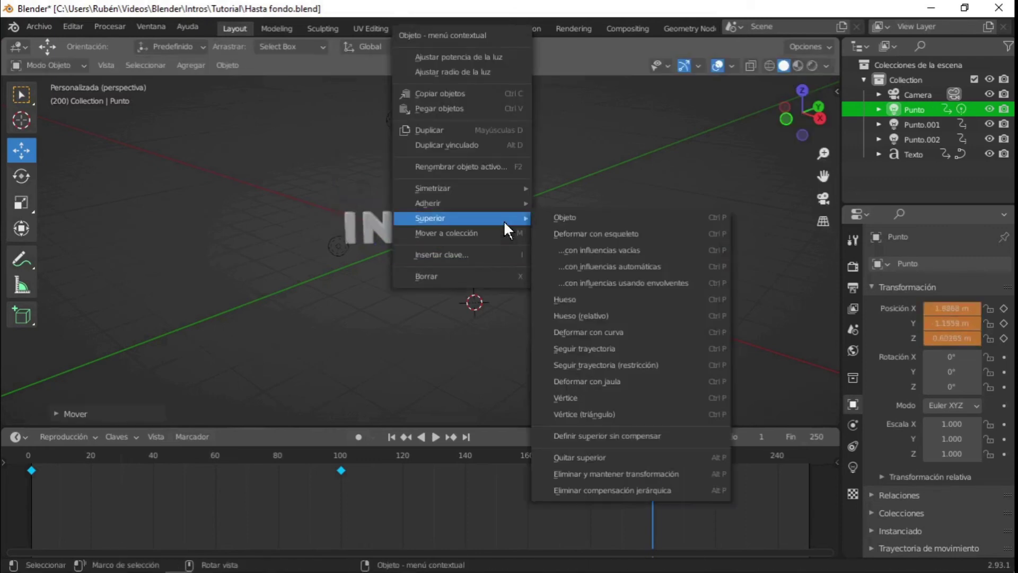
click(429, 251)
click(372, 251)
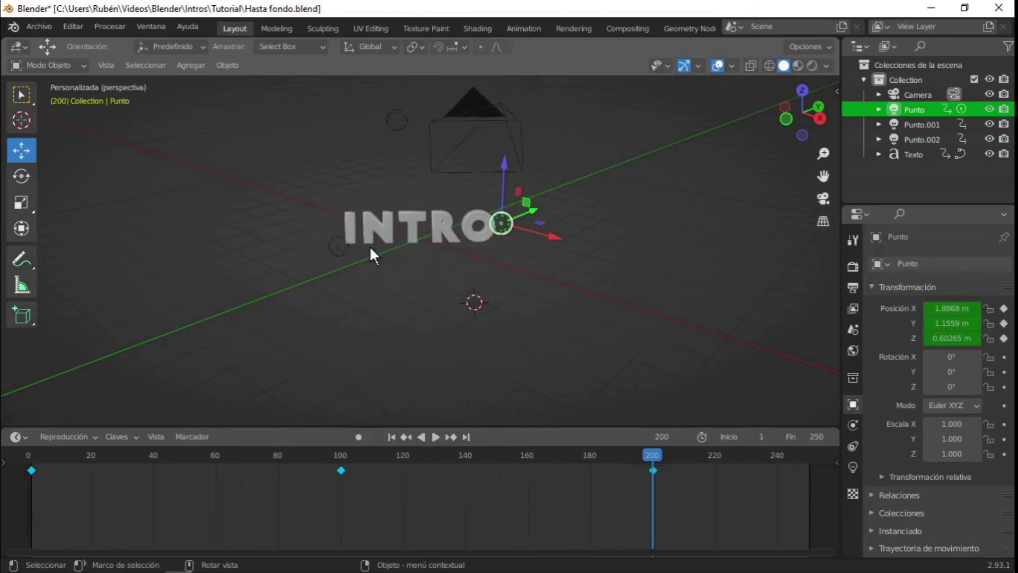
- Play the animation briefly from frame 250, then deselect the Punto light
click(809, 455)
key(space)
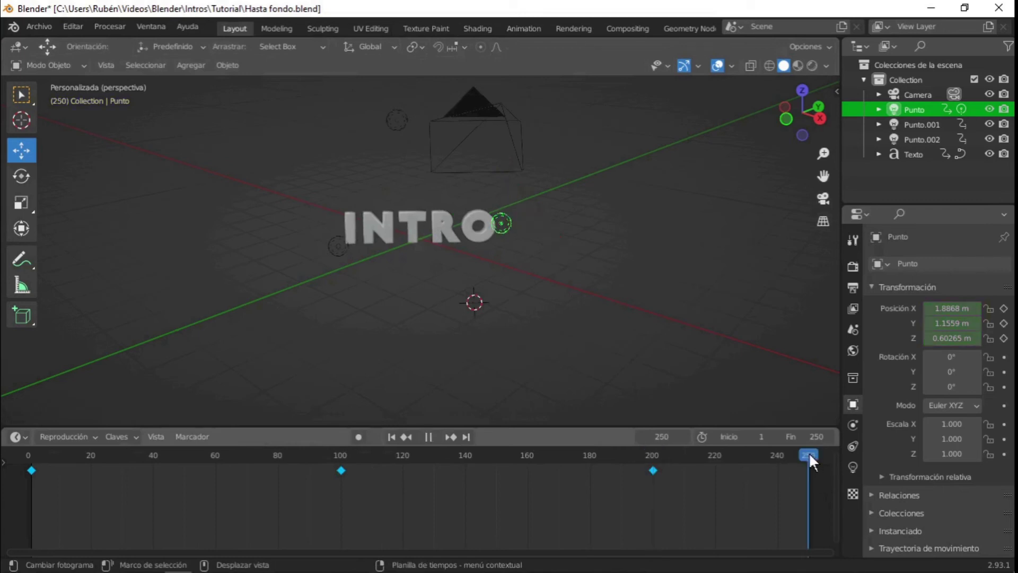
key(space)
click(617, 228)
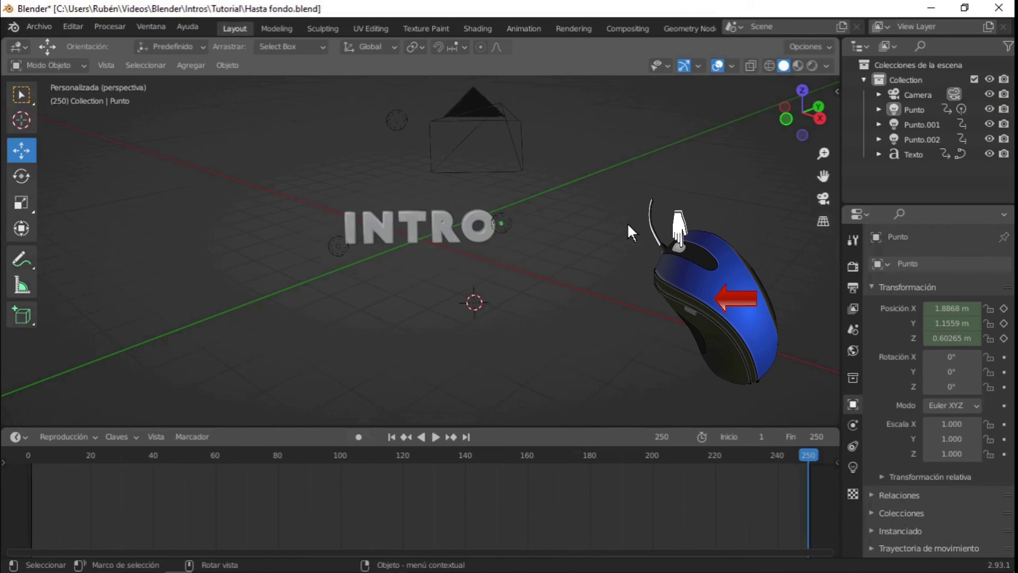
- From a side view, move Punto up beside the text and Punto.001 near its start
mouse_move(628, 223)
middle_down()
mouse_move(593, 244)
mouse_move(489, 249)
middle_up()
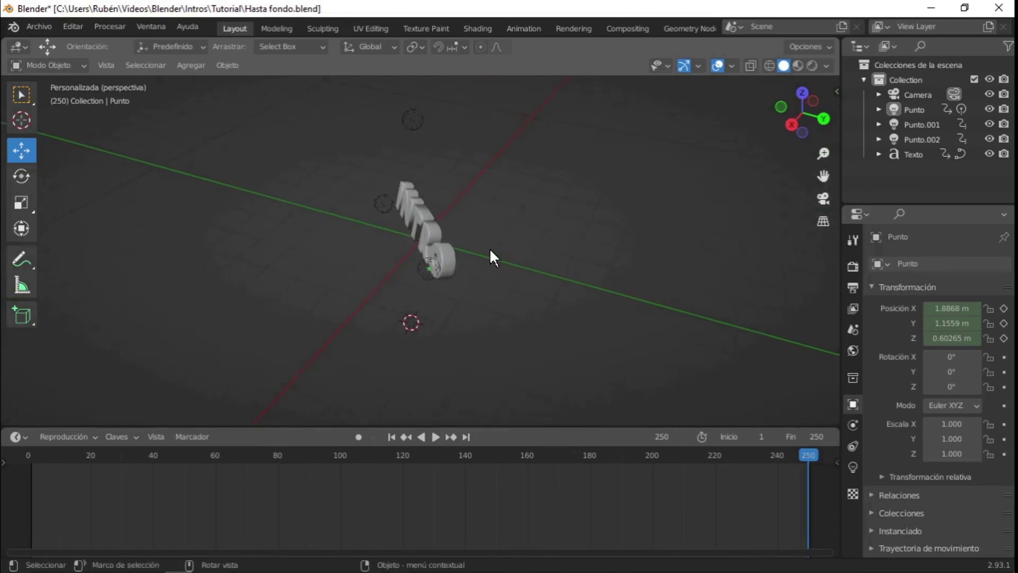
click(428, 269)
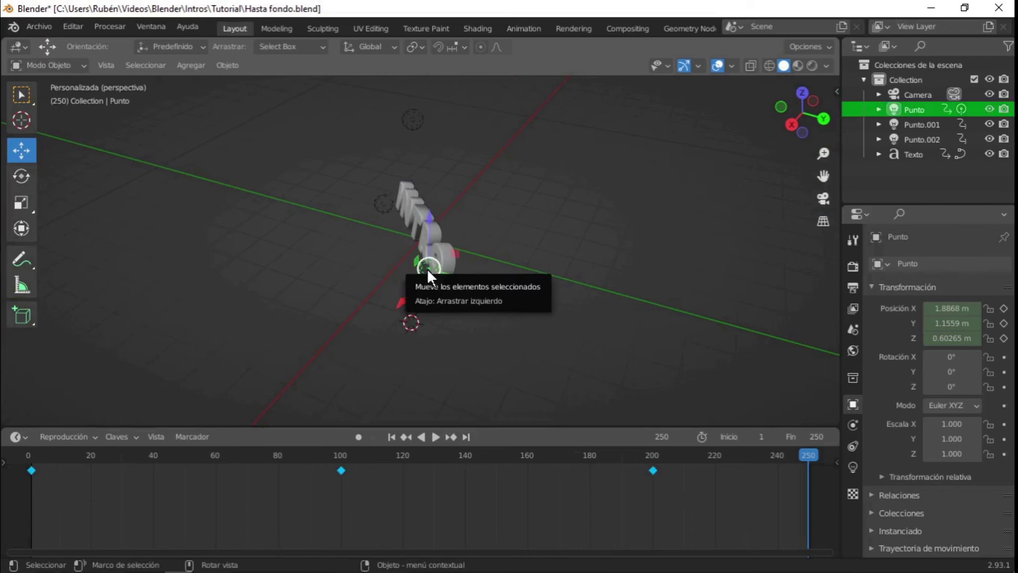
drag(427, 268, 409, 252)
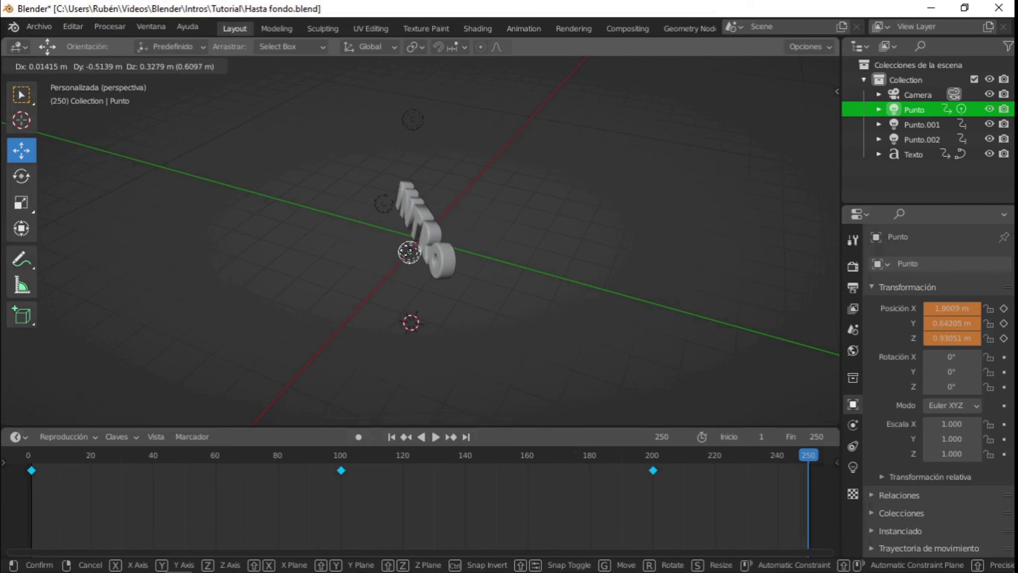
drag(409, 252, 406, 253)
click(382, 204)
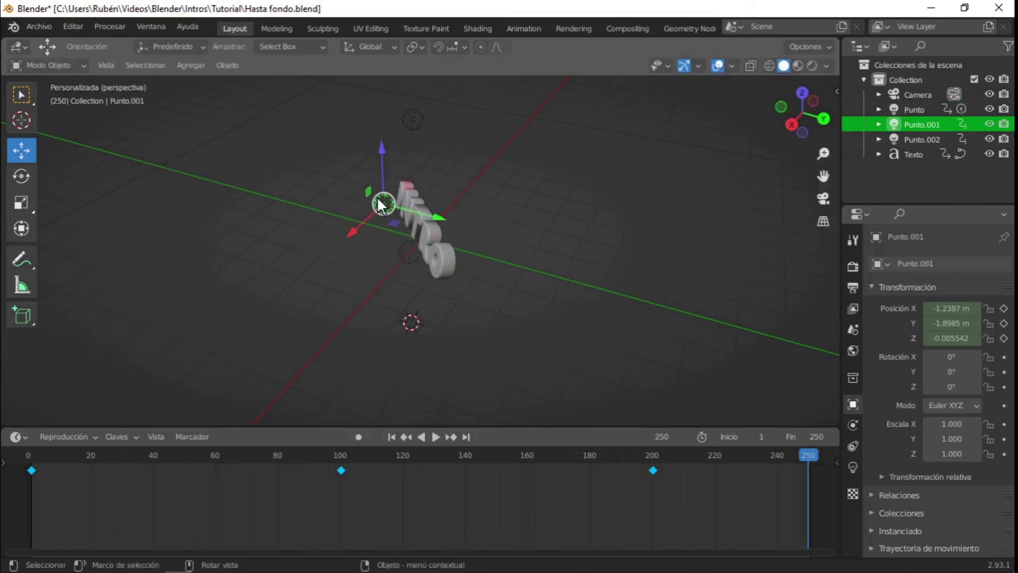
drag(380, 206, 386, 201)
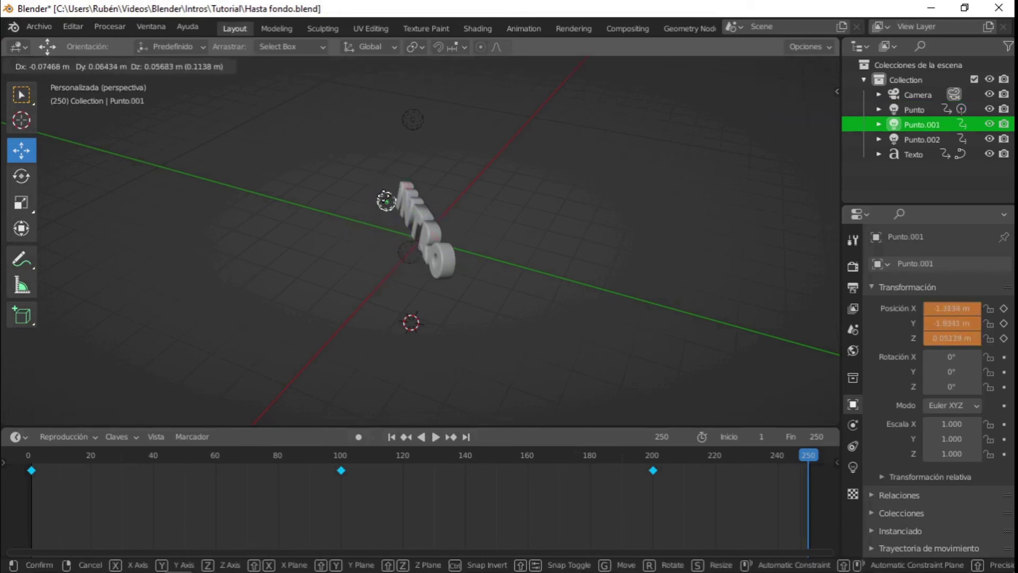
drag(385, 201, 389, 213)
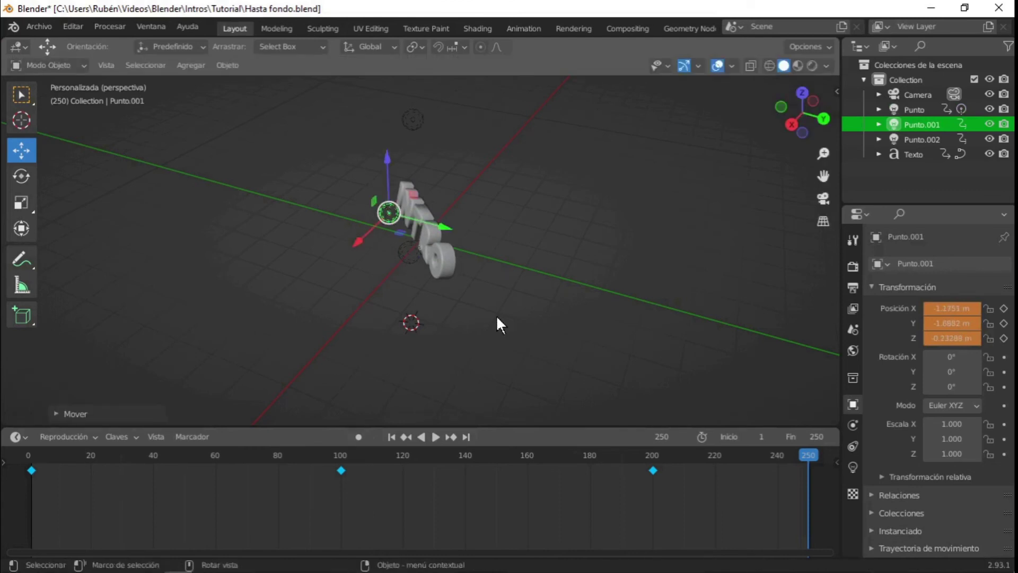
- Face INTRO again and place Punto.002 in front of the text's centre
middle_drag(495, 316, 625, 283)
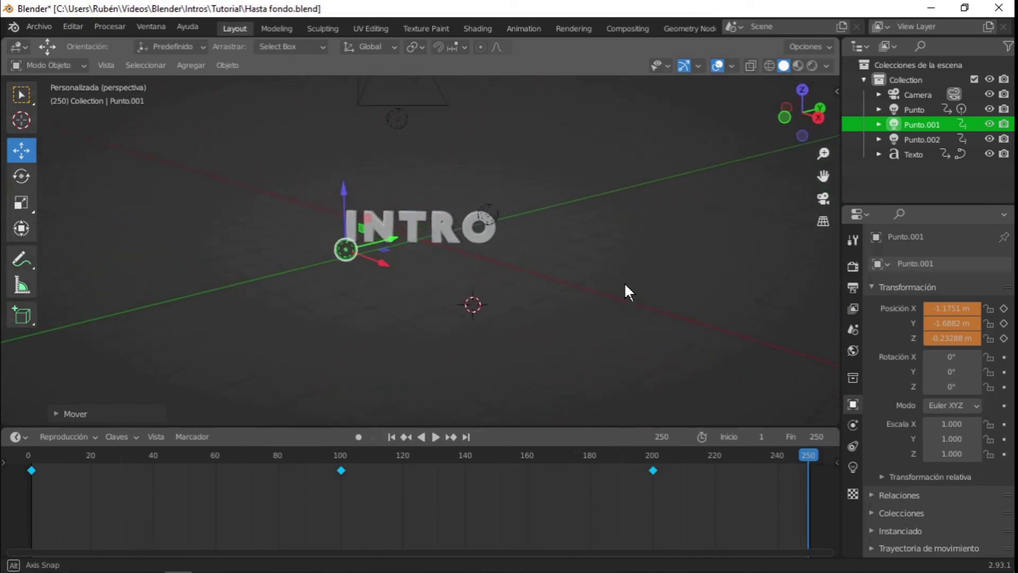
click(397, 119)
key(g)
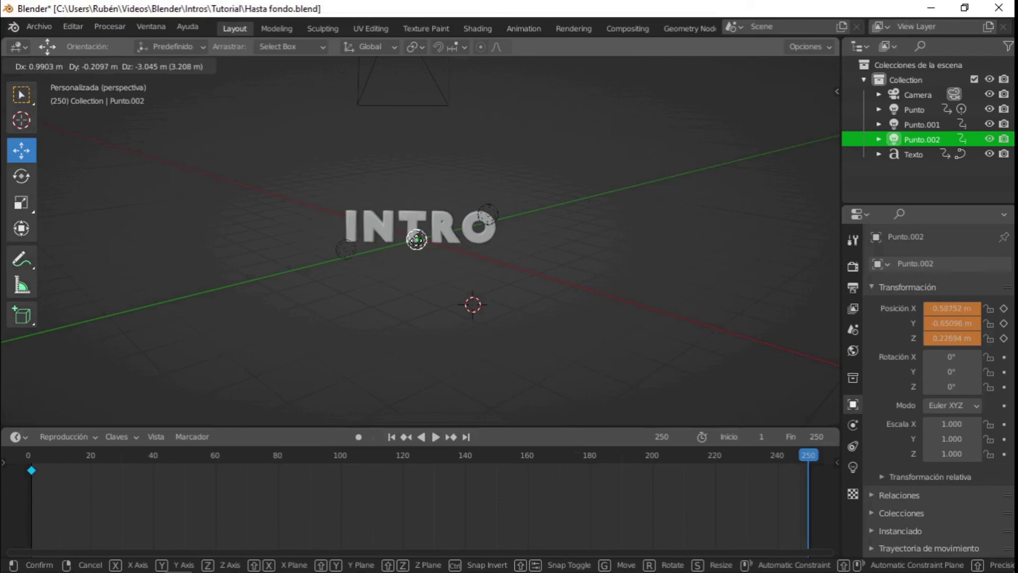
click(416, 240)
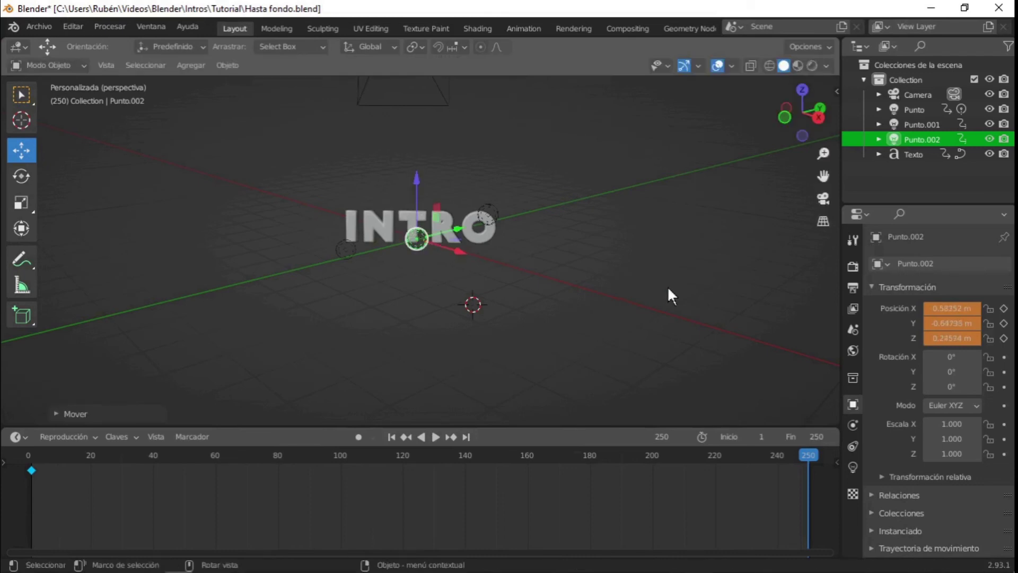
- Switch to rendered shading and nudge the Punto and Punto.002 lights slightly
click(812, 64)
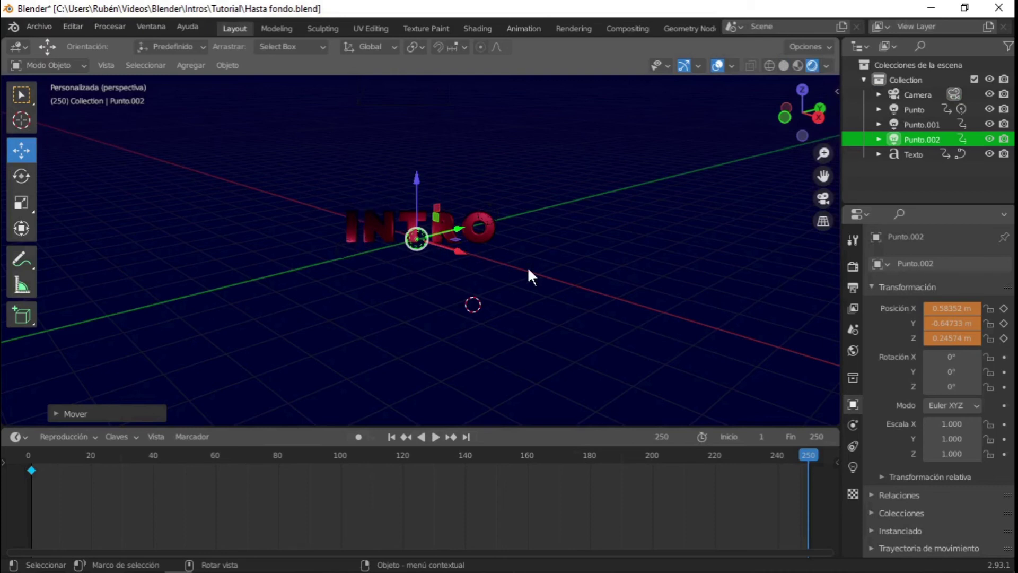
click(488, 215)
drag(488, 212, 487, 229)
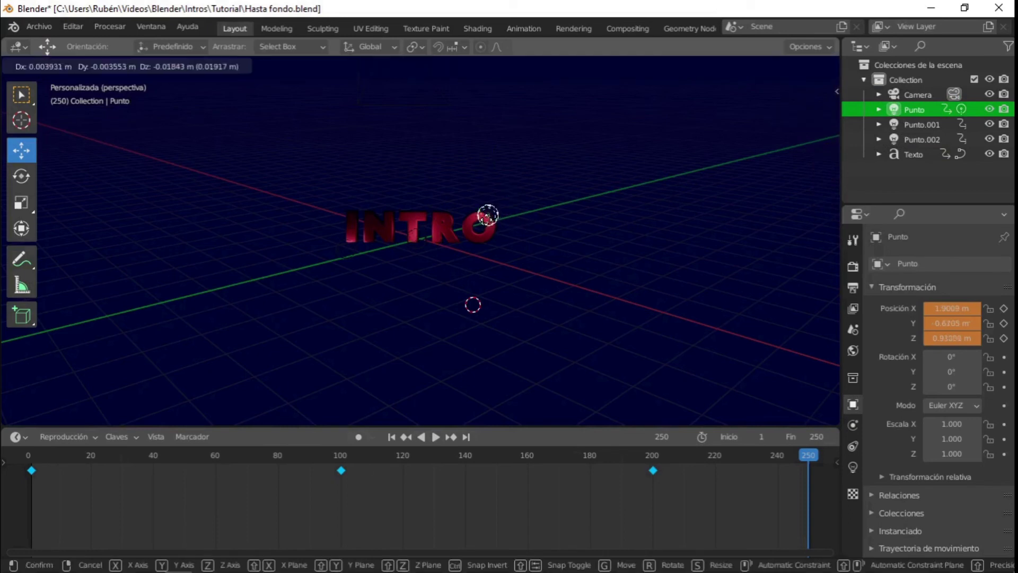
click(410, 235)
key(g)
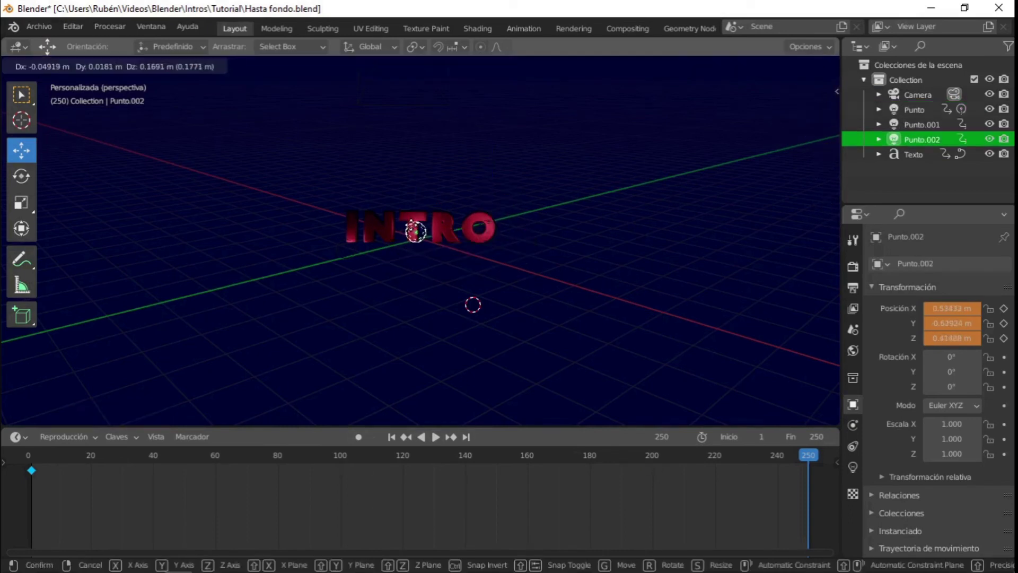
click(415, 233)
- Reposition Punto.001, constraining its final move to the ground plane
click(345, 245)
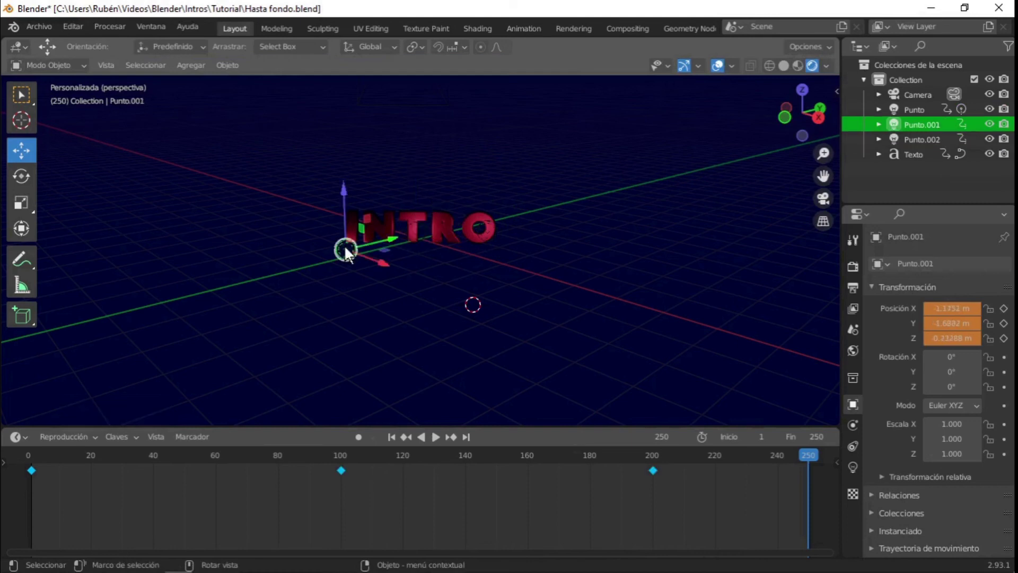
key(g)
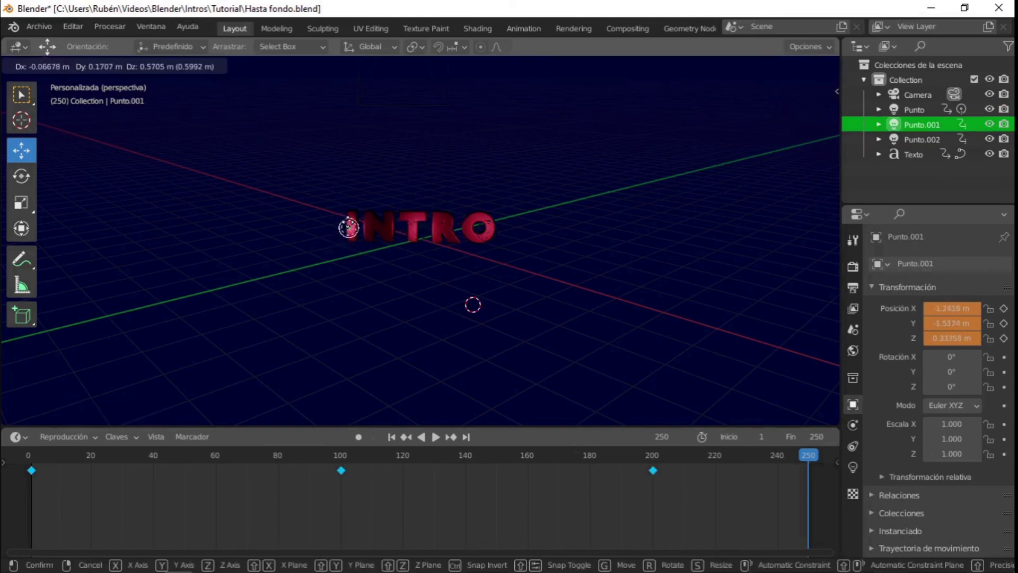
click(412, 228)
key(g)
key(shift+z)
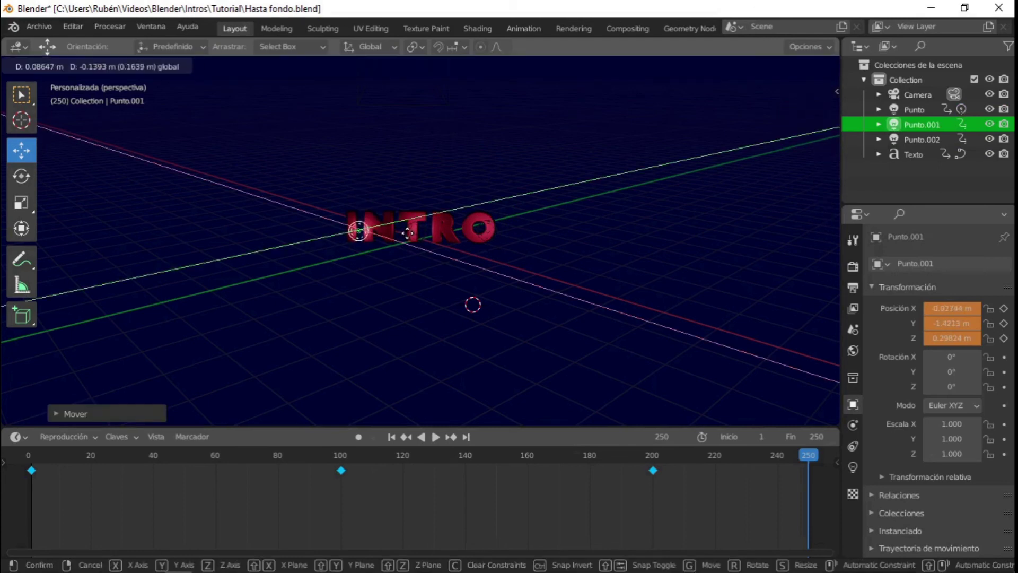
click(407, 232)
- Check the INTRO text's keyed rotation, deselect it, and reselect the Punto light
click(416, 231)
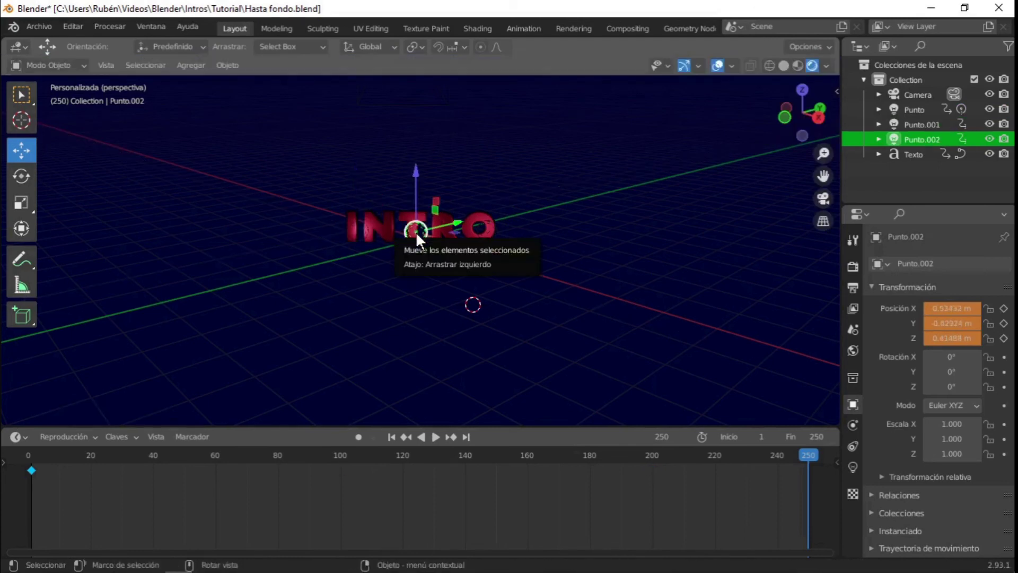
click(416, 231)
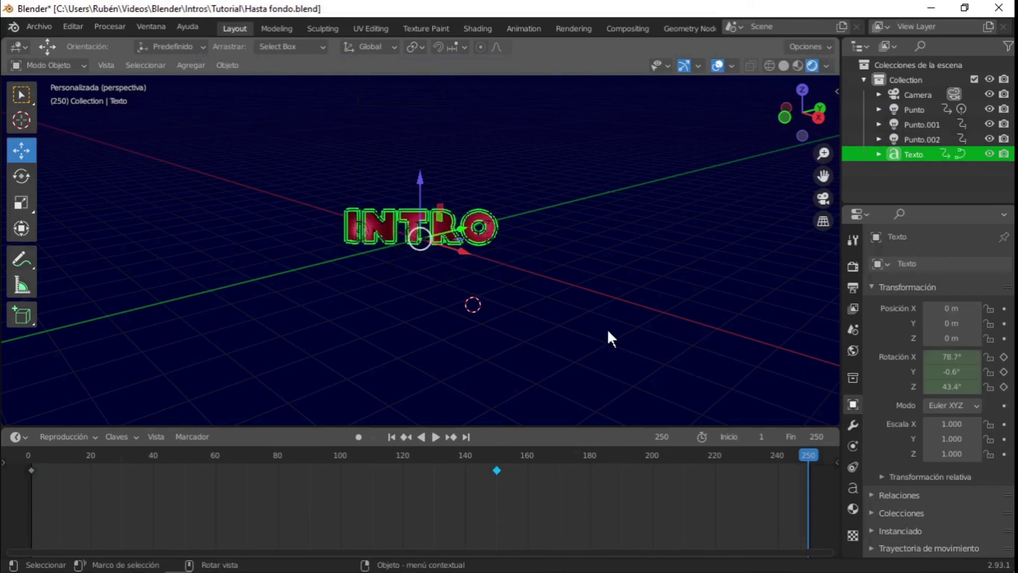
click(434, 303)
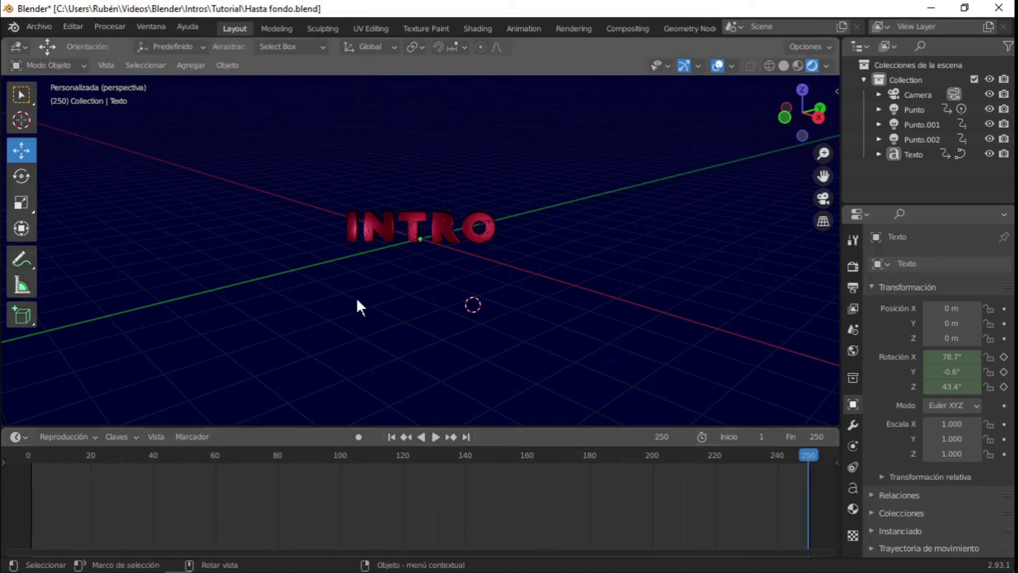
click(488, 228)
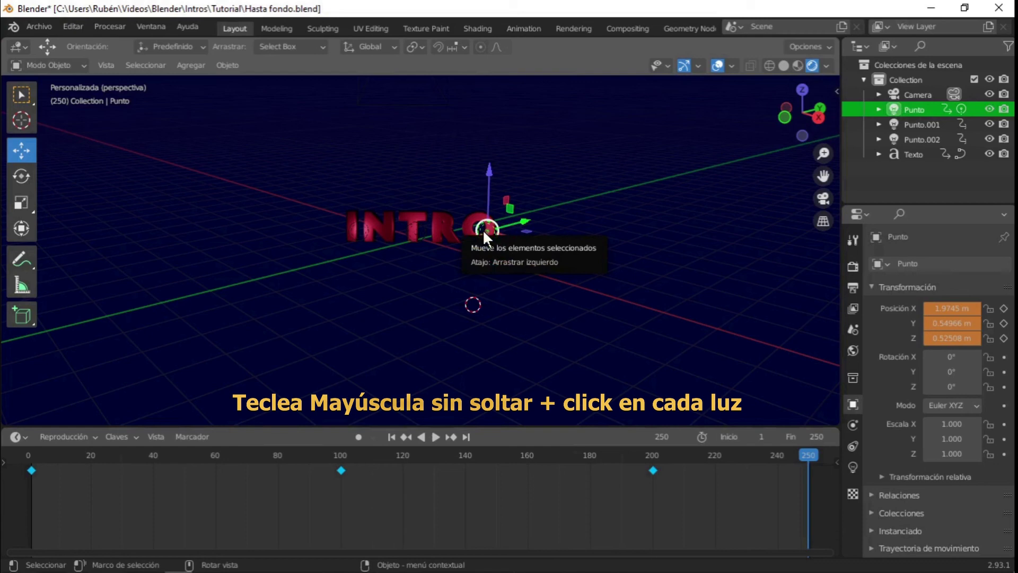
- Key the locations of Punto, Punto.001 and Punto.002 together at frame 250
shift+click(417, 232)
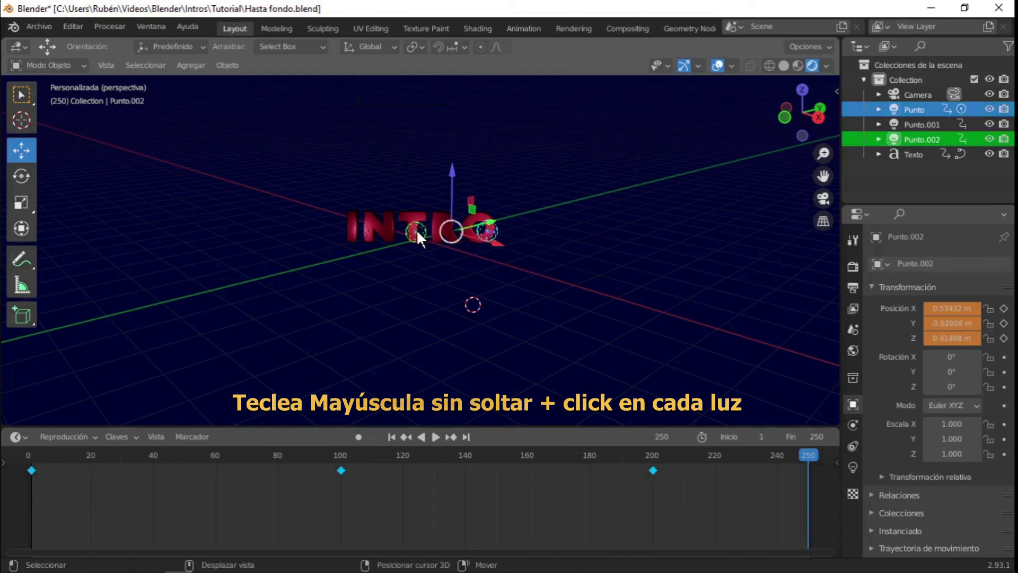
shift+click(357, 228)
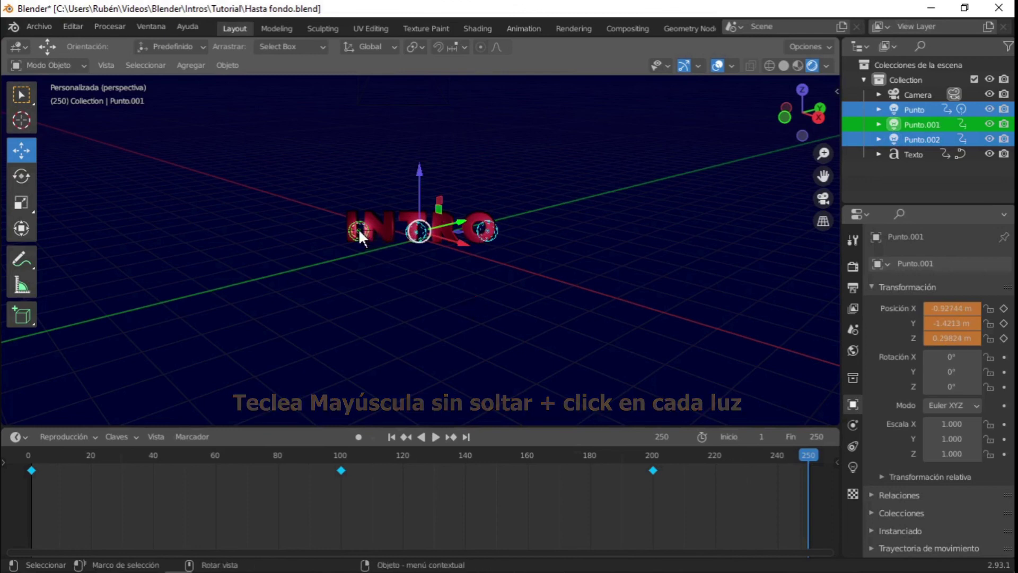
right_click(359, 228)
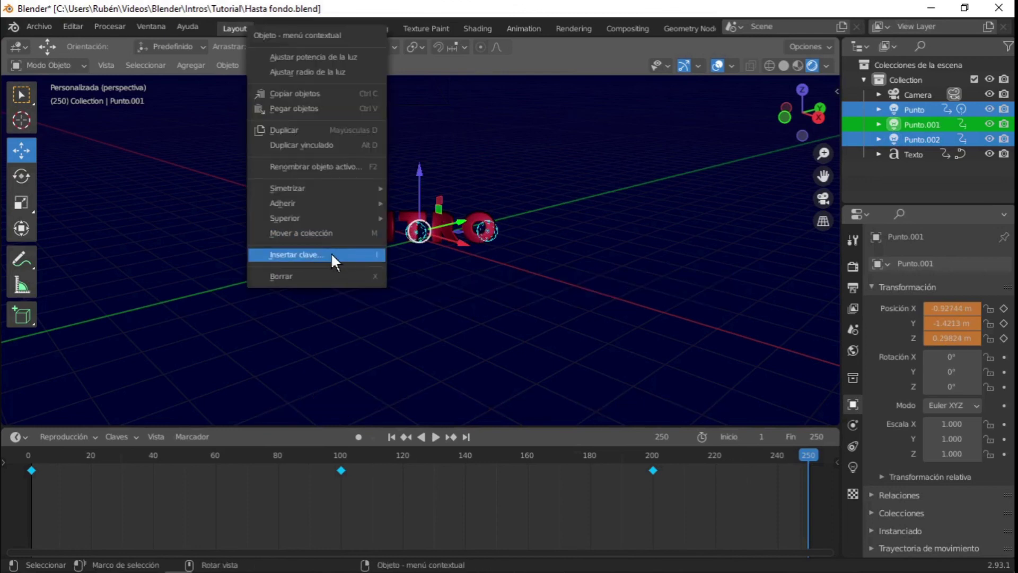
click(331, 252)
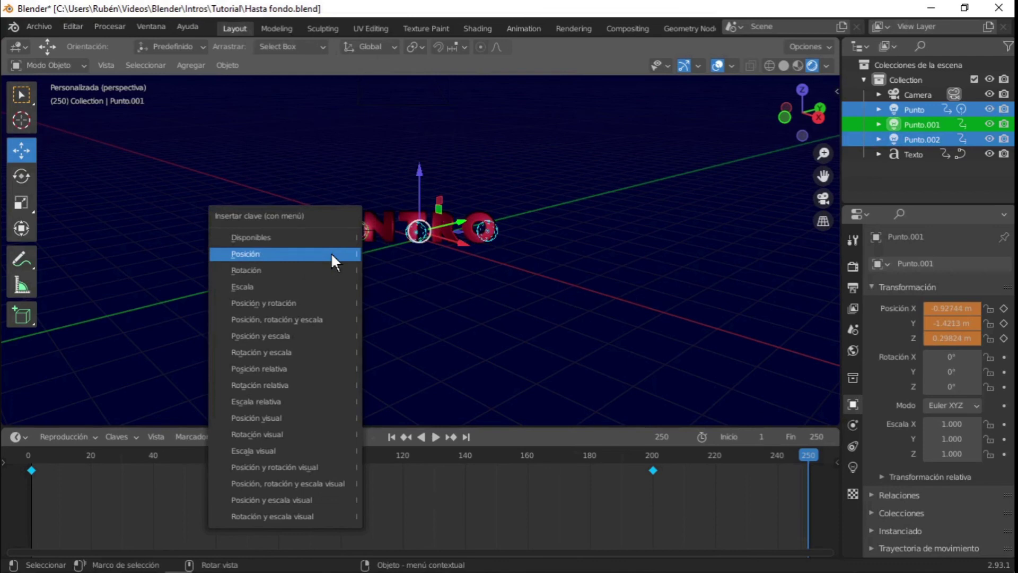
click(256, 251)
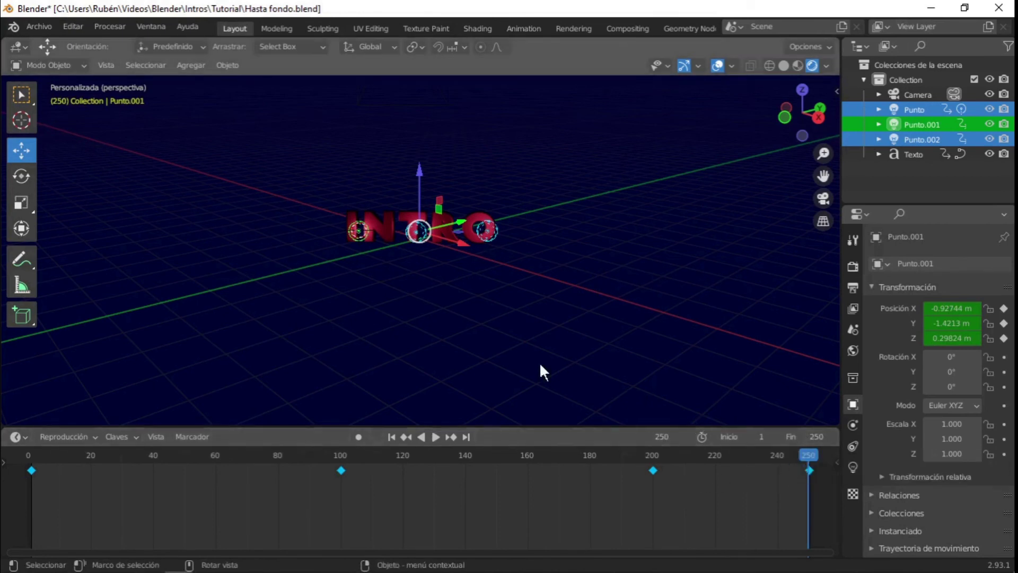
- Set the animation's end frame to 300
click(803, 436)
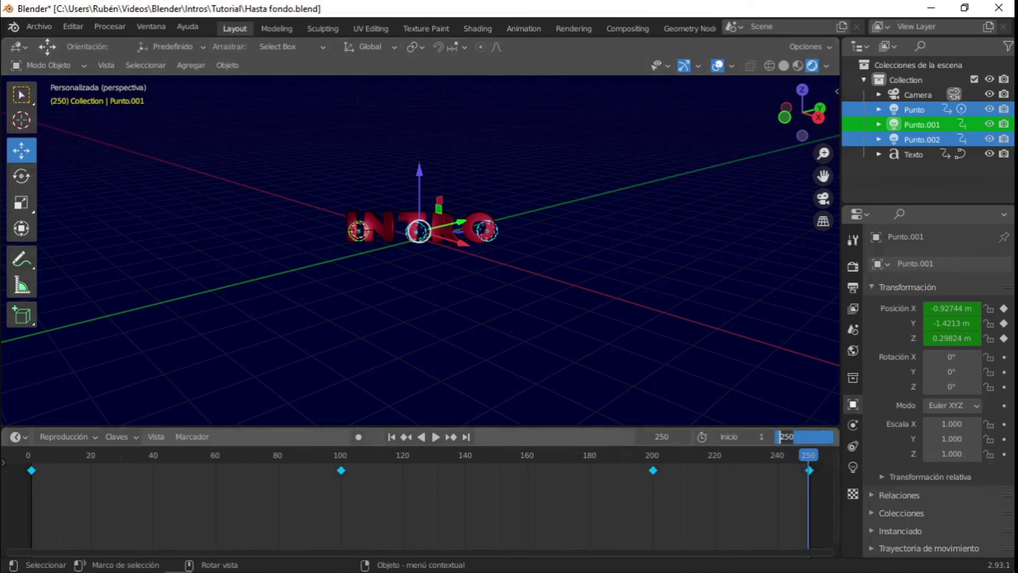
text(300)
key(Return)
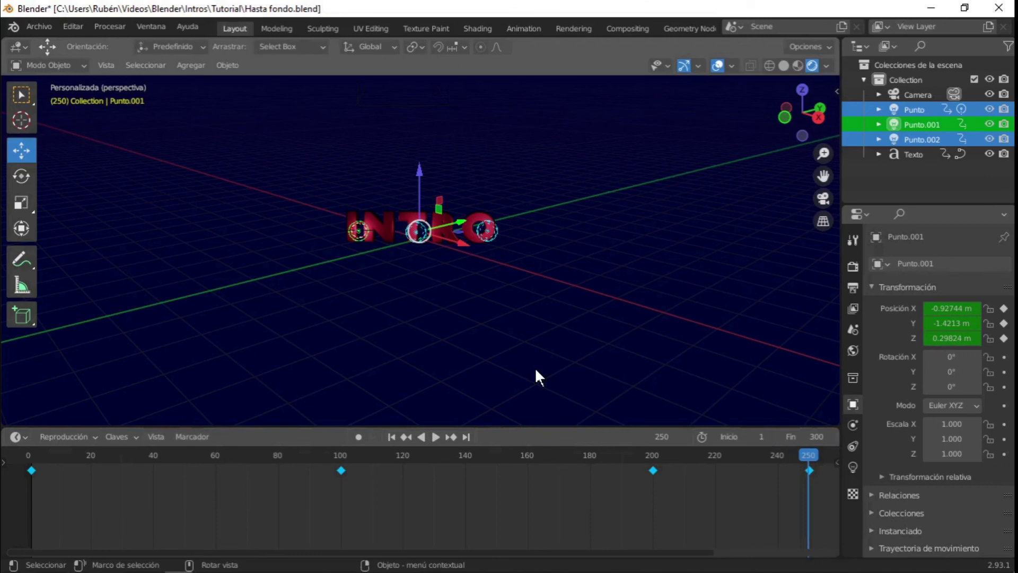
- In the Animation workspace, play the animation from frame 1 in rendered shading
click(527, 27)
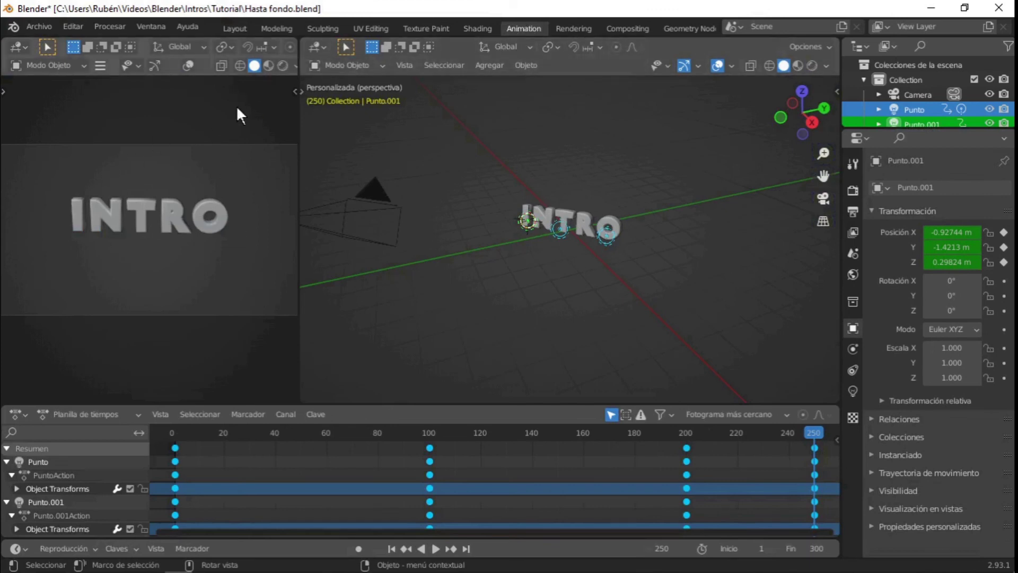
click(283, 65)
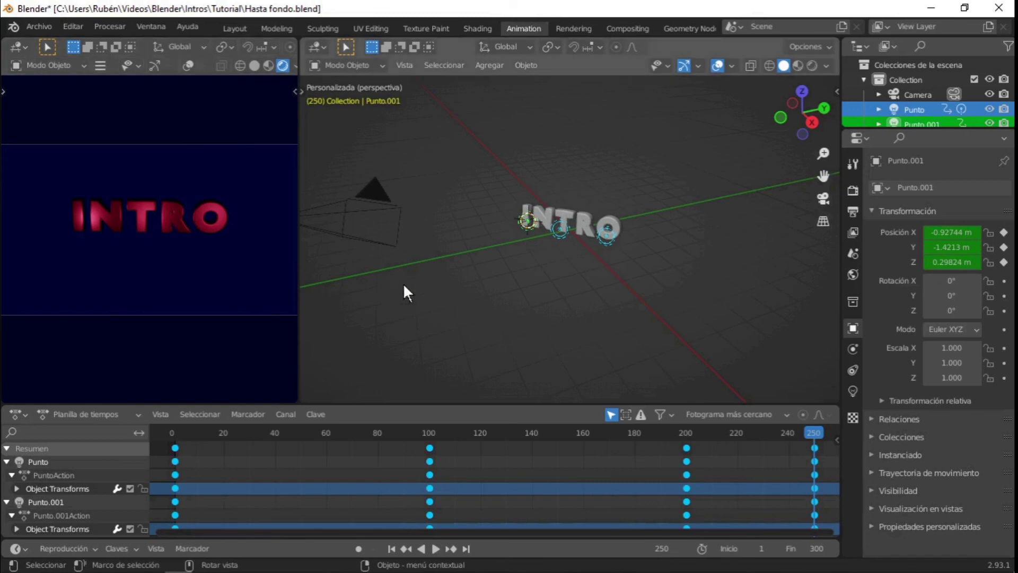
click(392, 549)
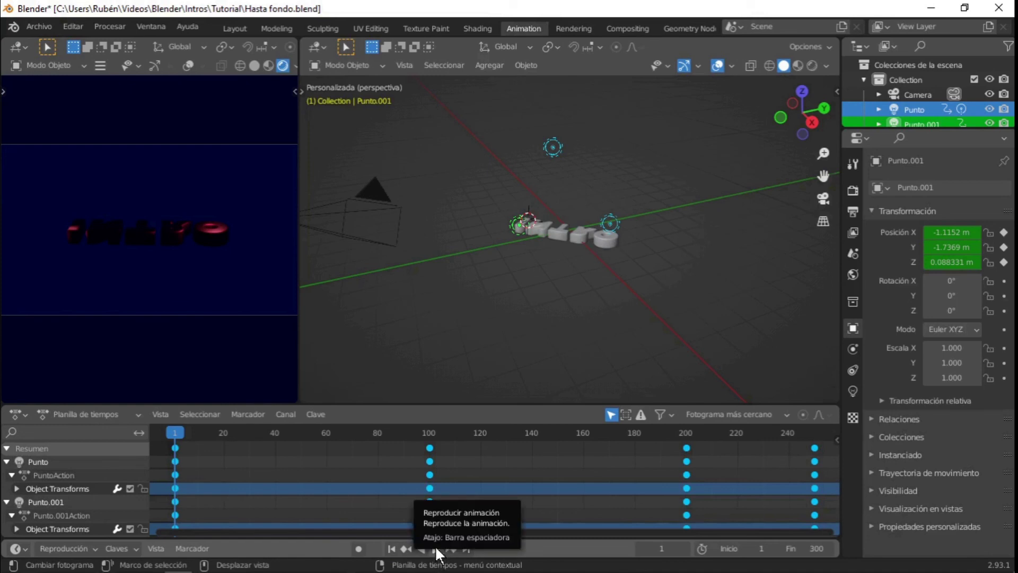
click(436, 548)
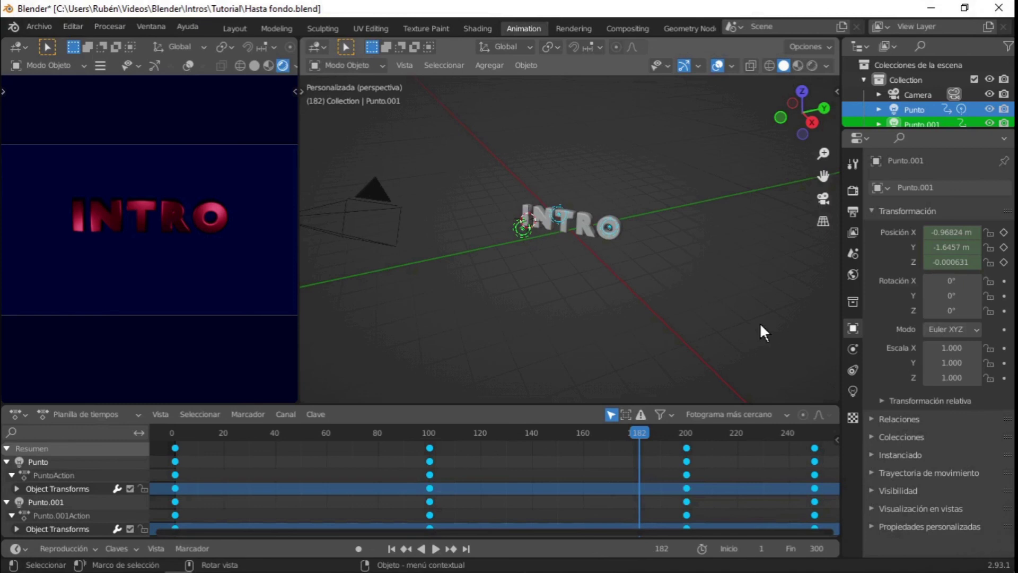
click(853, 211)
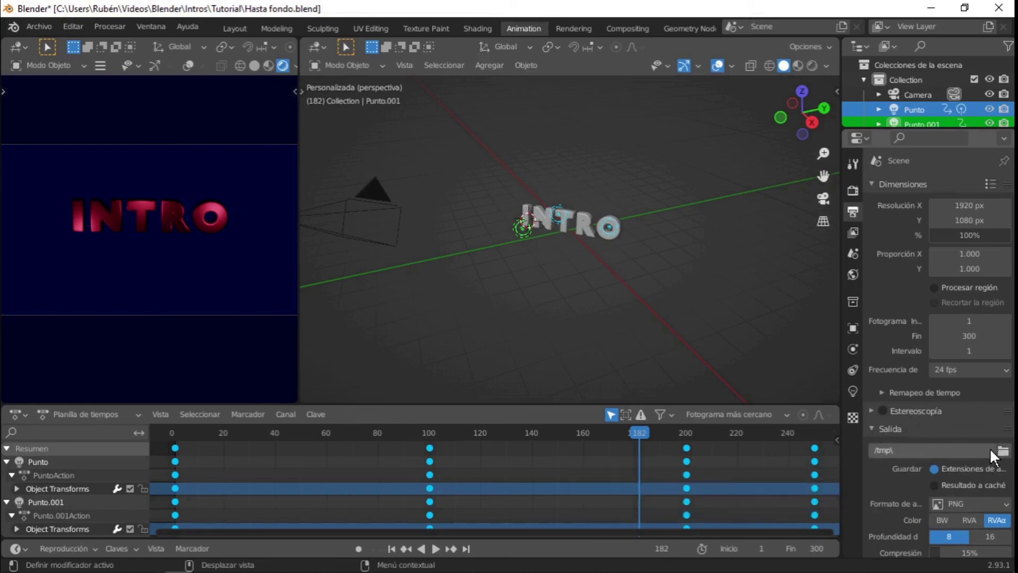
- Set the render output path to a file named INTRO in the Videos folder
click(1003, 451)
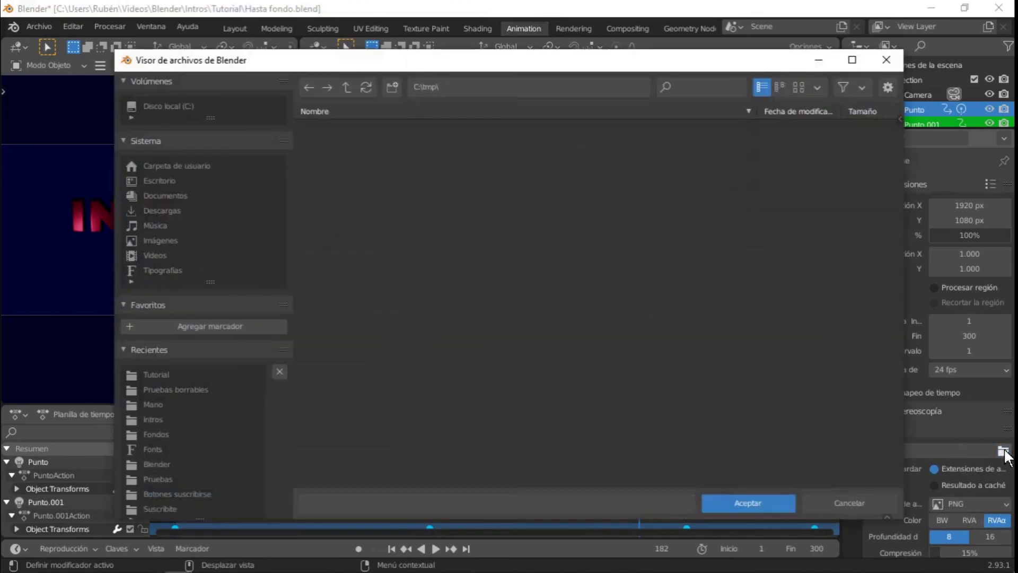
click(151, 251)
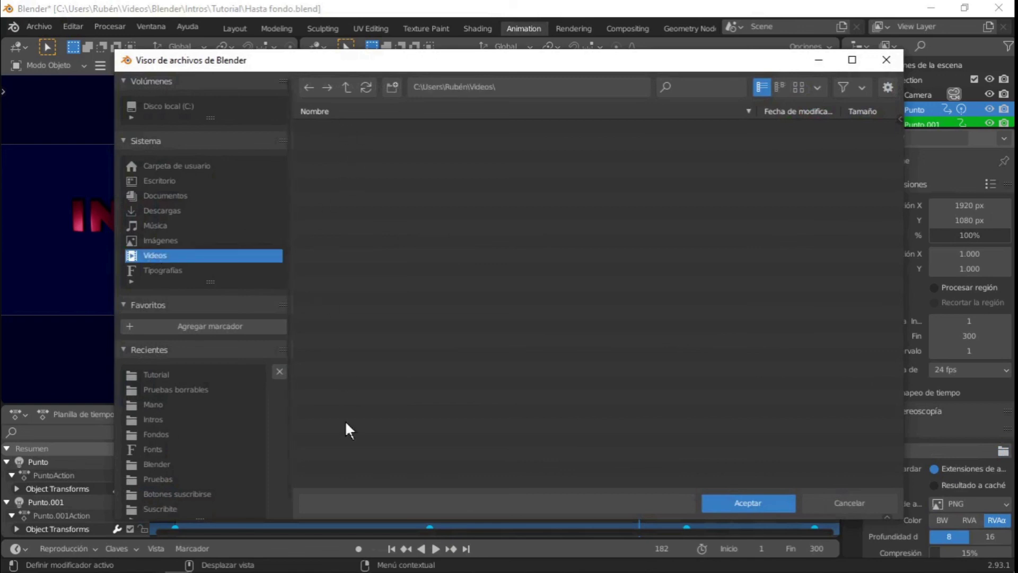
click(327, 501)
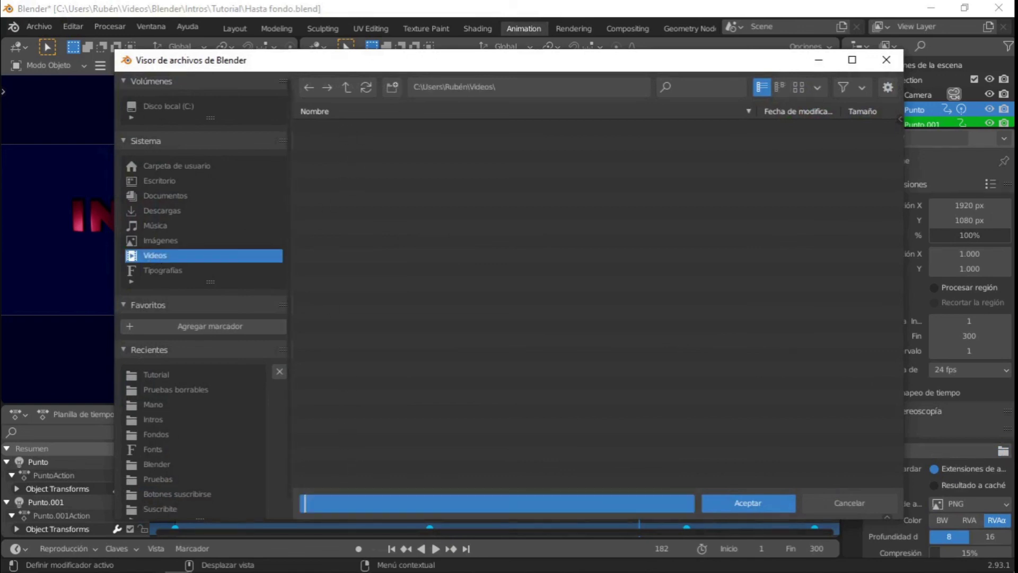
text(INTRO)
click(760, 501)
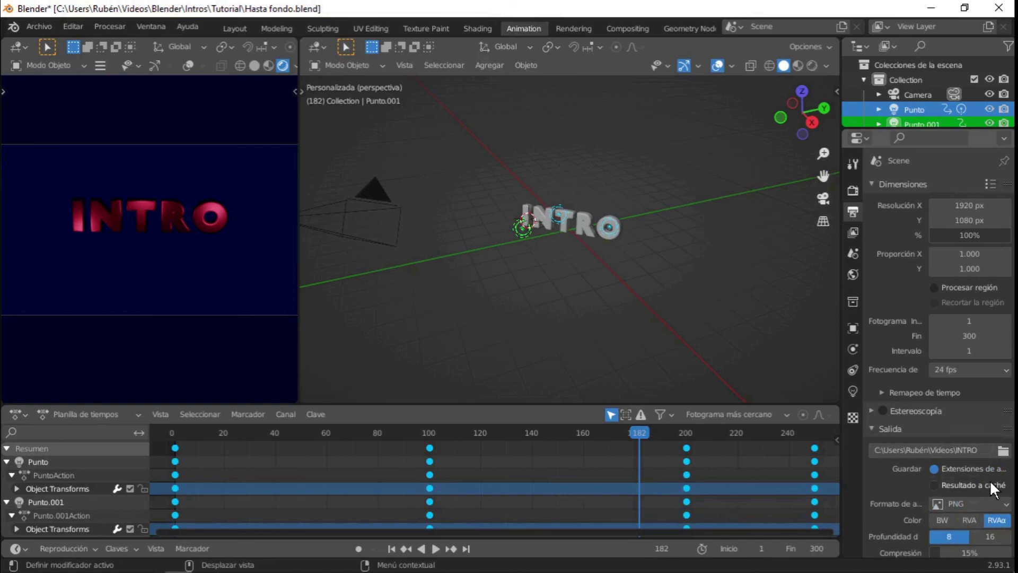
scroll(987, 476, down, 1)
scroll(982, 467, down, 1)
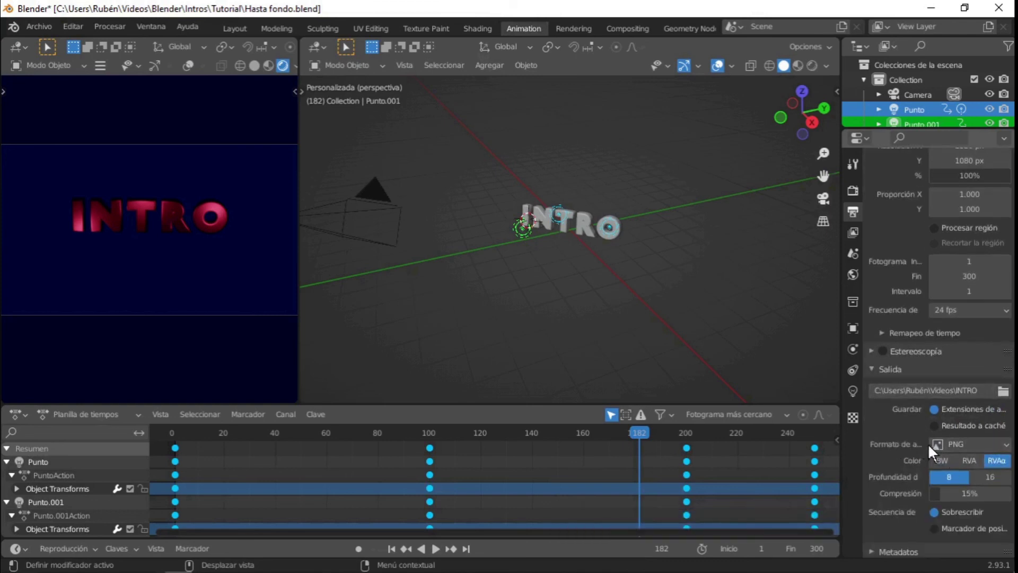
- Change the output file format from PNG to FFmpeg Video, keeping 24 fps
click(1006, 447)
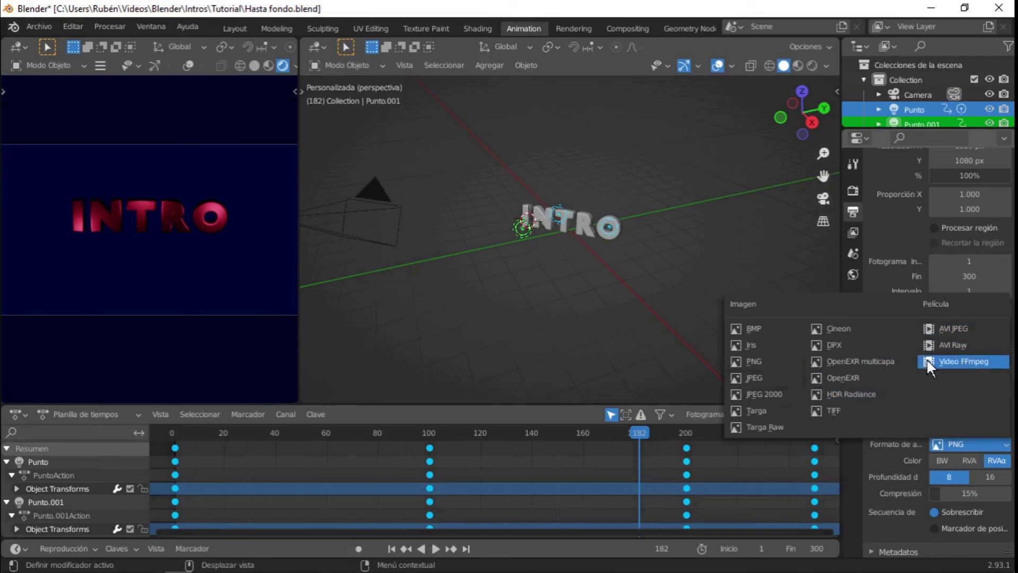
click(959, 360)
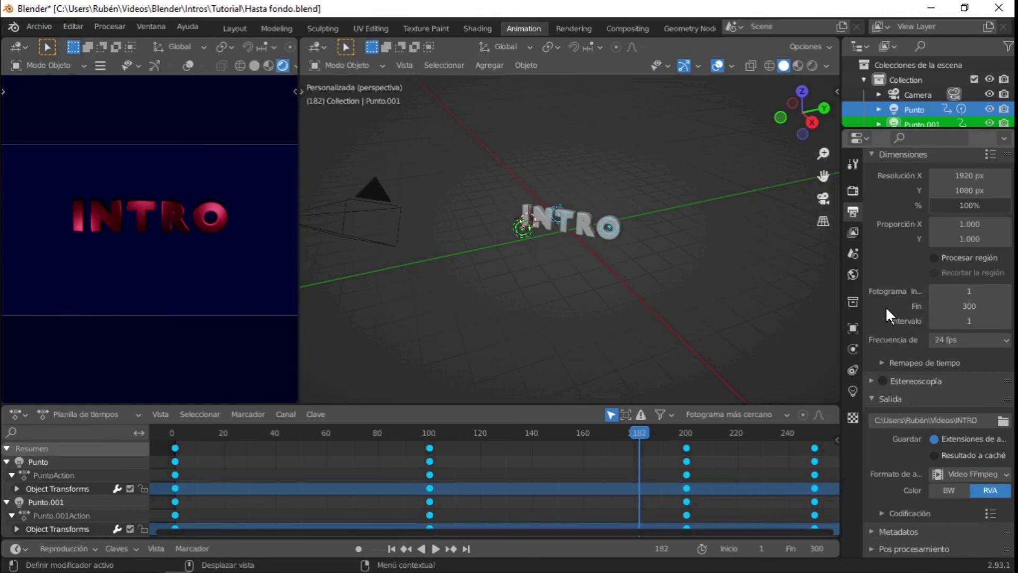
click(980, 342)
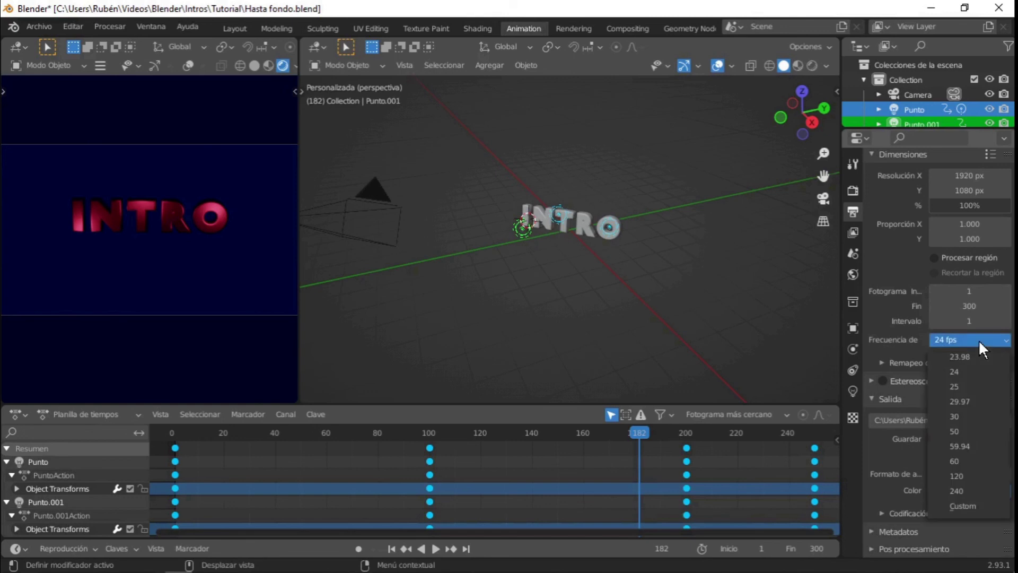
click(979, 339)
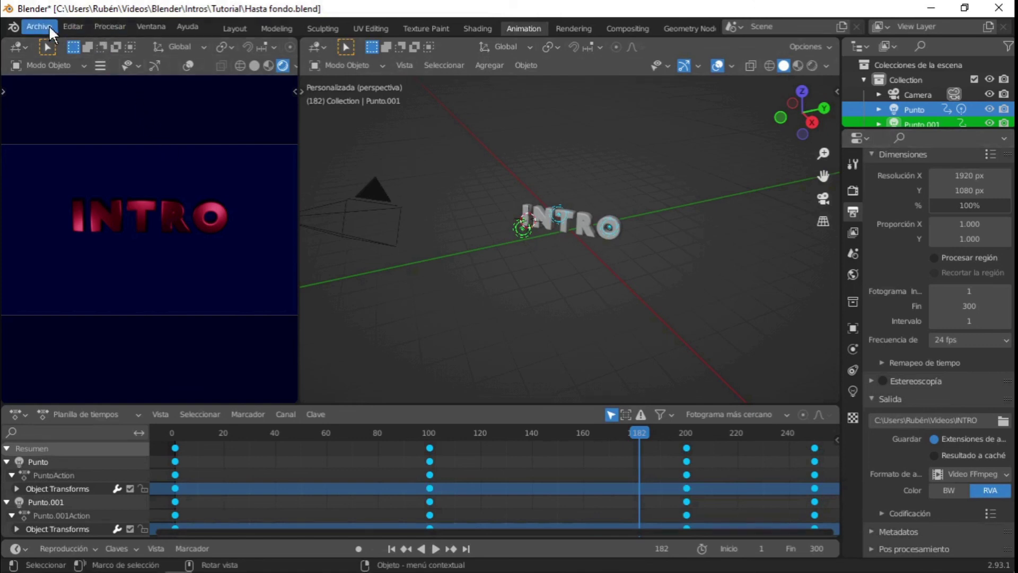
- Render the full 300-frame animation from the Render menu
click(101, 28)
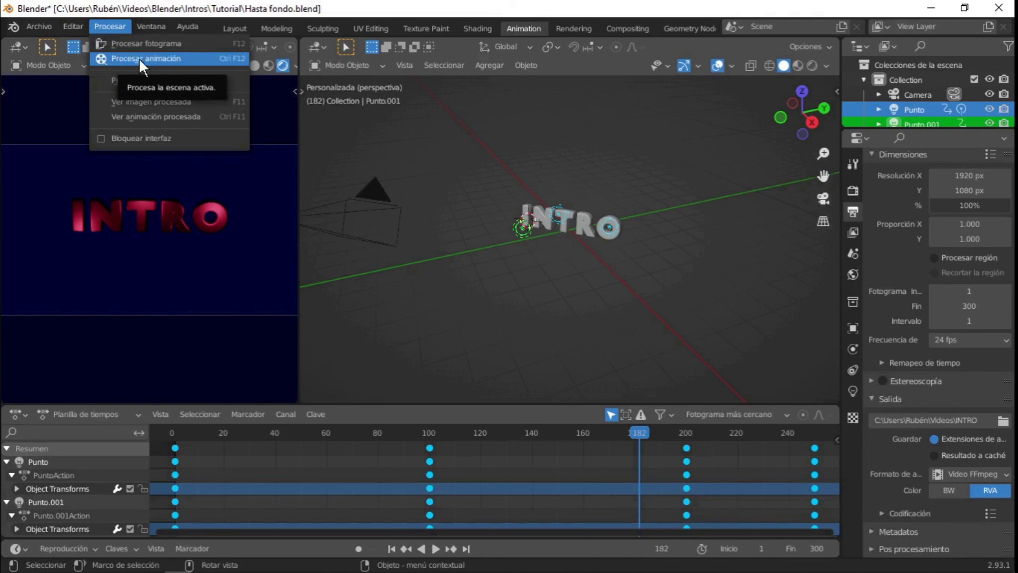
click(139, 59)
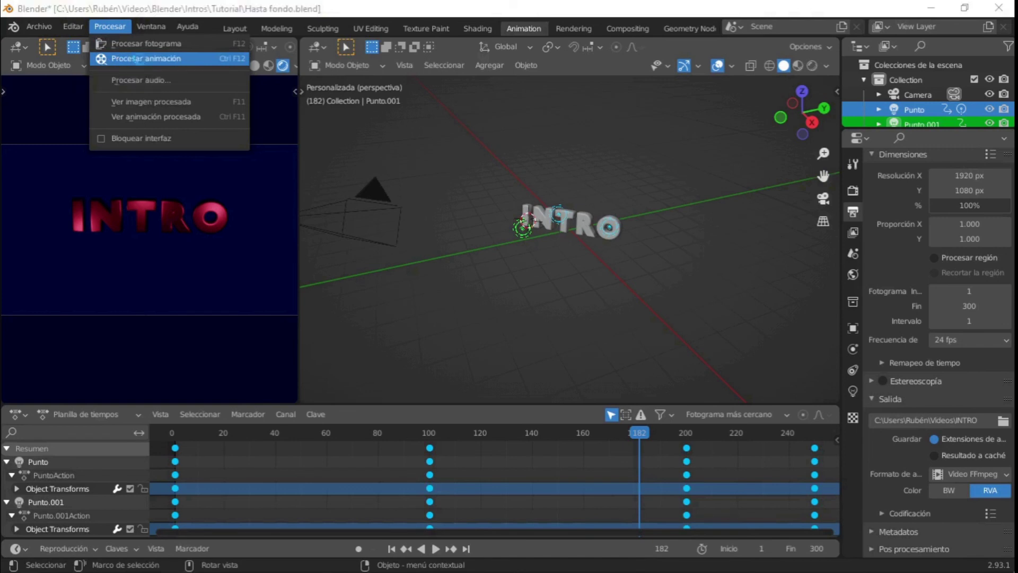